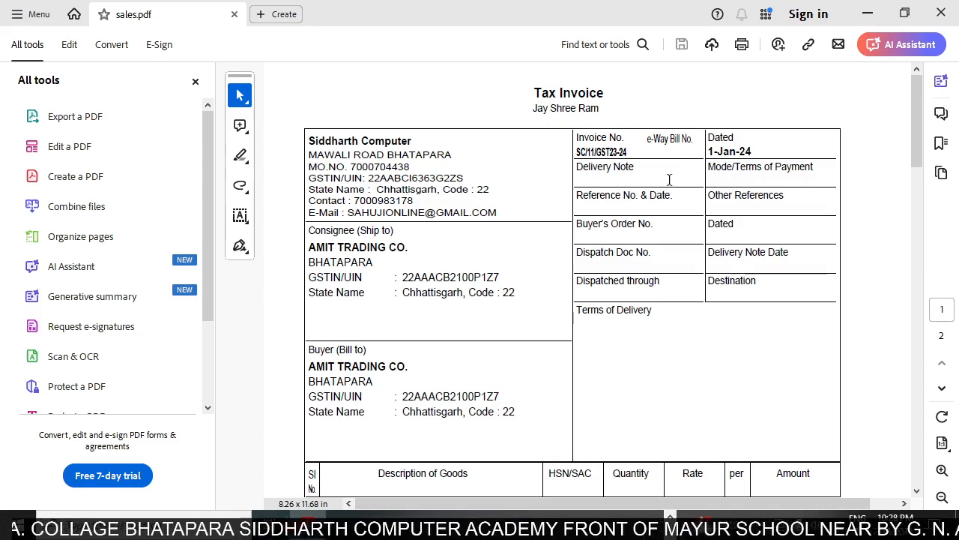
Examine the seller, the buyer, the invoice number and the invoice date in the header of the sales invoice.
{"action": "scroll", "coordinate": [399, 161], "scroll_direction": "down", "scroll_amount": 1}
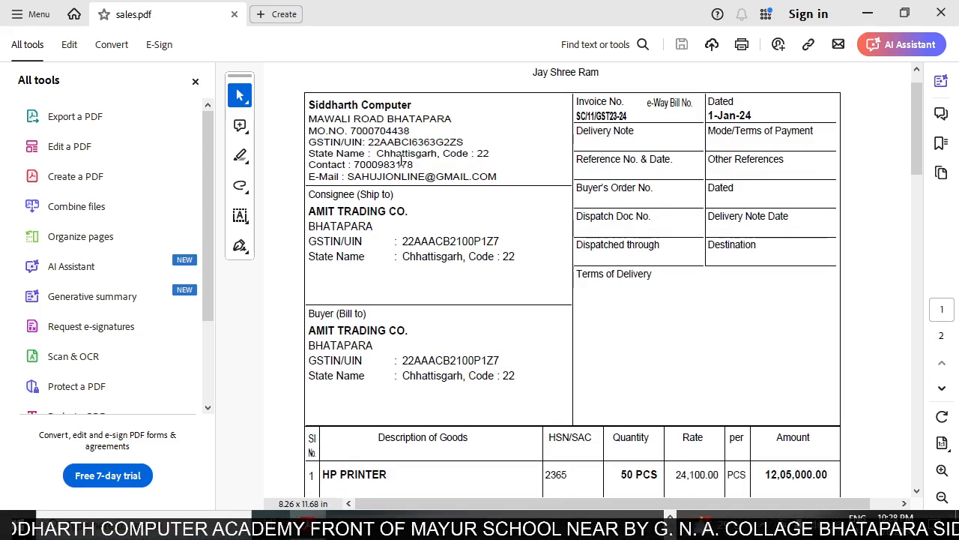
{"action": "scroll", "coordinate": [368, 132], "scroll_direction": "down", "scroll_amount": 1}
{"action": "scroll", "coordinate": [356, 106], "scroll_direction": "up", "scroll_amount": 2}
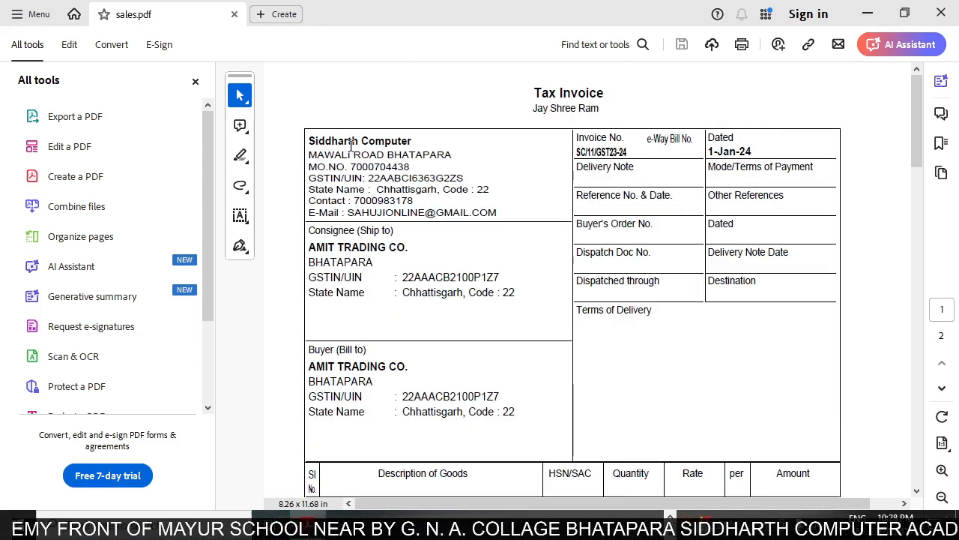
{"action": "left_click_drag", "start_coordinate": [314, 141], "coordinate": [343, 143]}
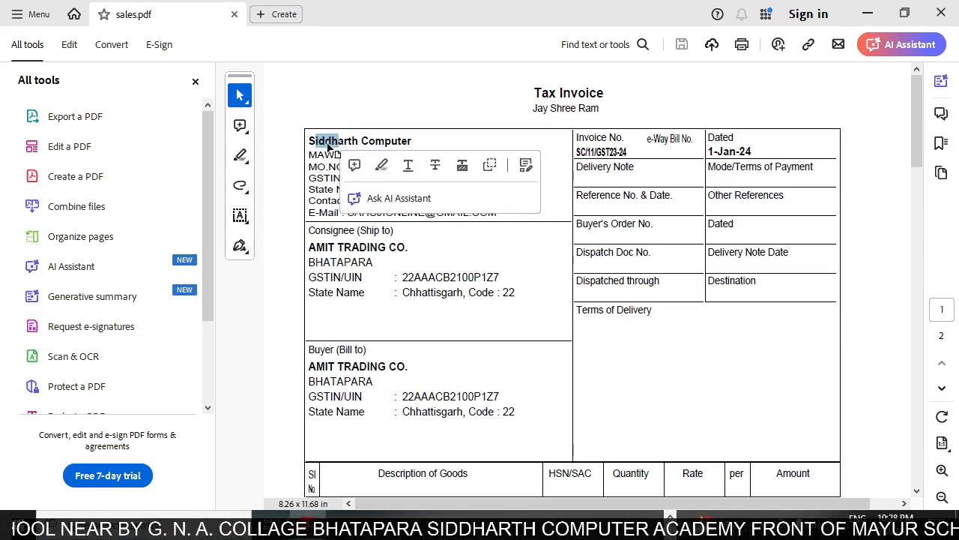
{"action": "left_click", "coordinate": [416, 141]}
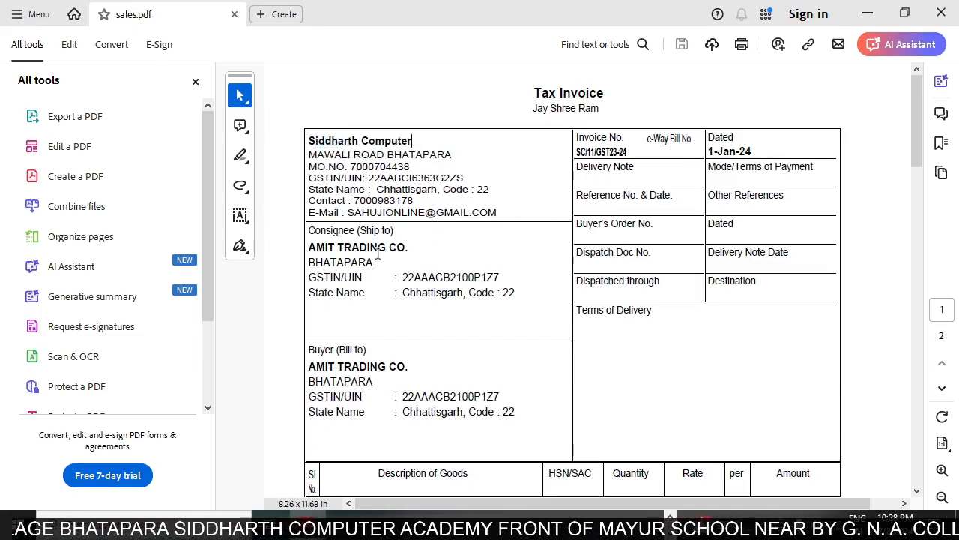
{"action": "left_click_drag", "start_coordinate": [316, 369], "coordinate": [421, 367]}
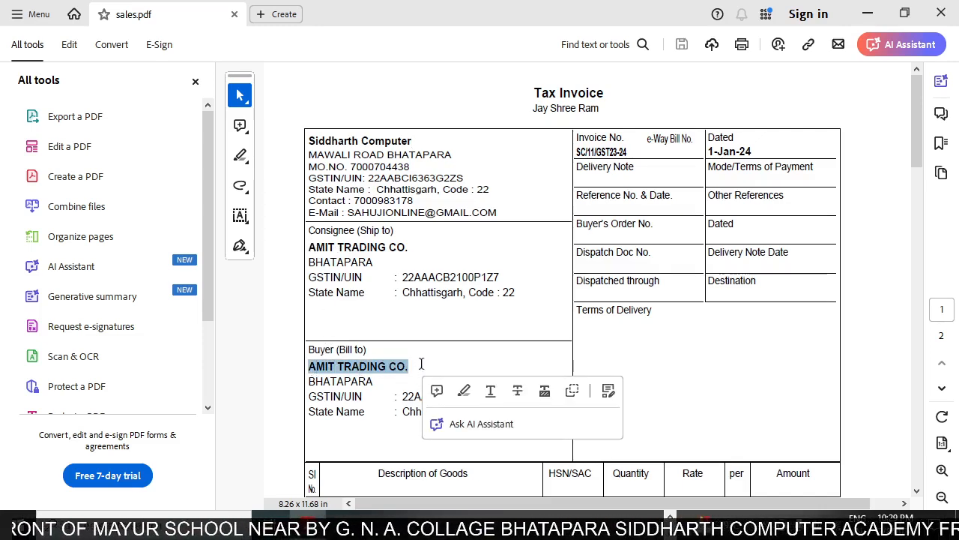
{"action": "left_click", "coordinate": [345, 368]}
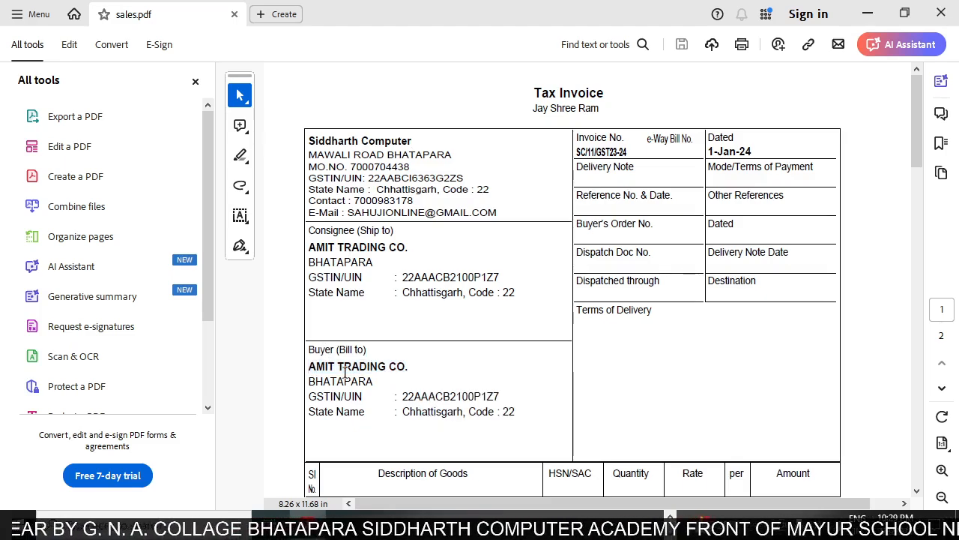
{"action": "left_click_drag", "start_coordinate": [309, 349], "coordinate": [408, 368]}
{"action": "left_click", "coordinate": [341, 366]}
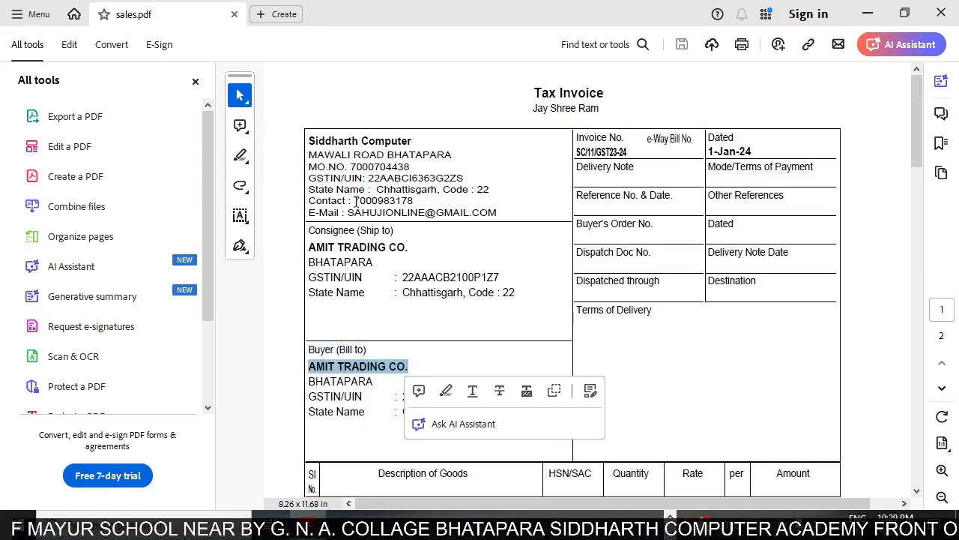
{"action": "left_click", "coordinate": [576, 311]}
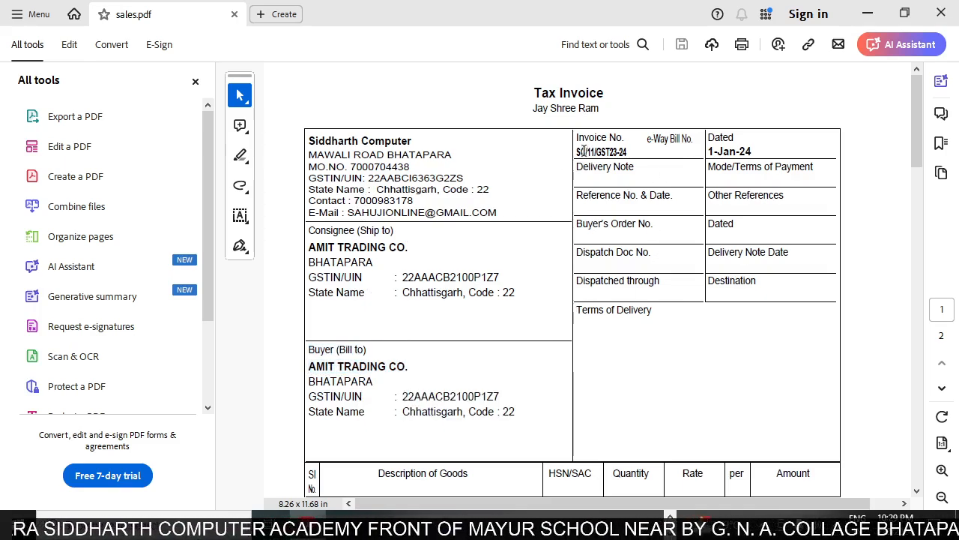
{"action": "left_click_drag", "start_coordinate": [580, 149], "coordinate": [630, 147]}
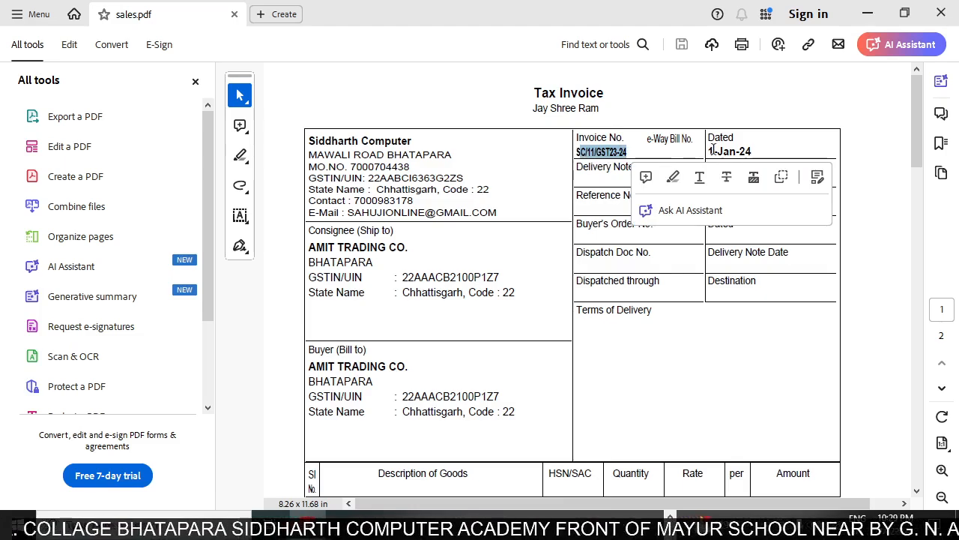
{"action": "left_click_drag", "start_coordinate": [705, 150], "coordinate": [761, 149]}
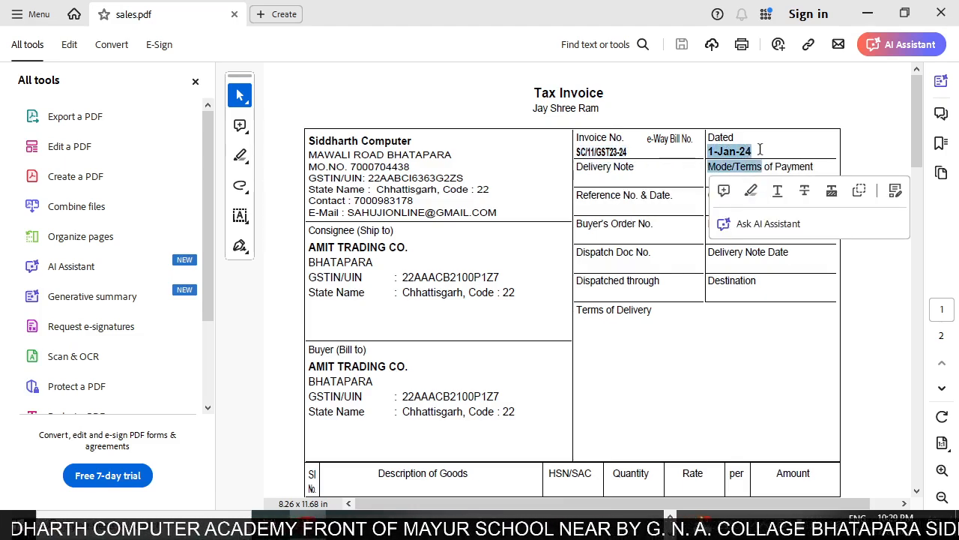
{"action": "left_click", "coordinate": [760, 149]}
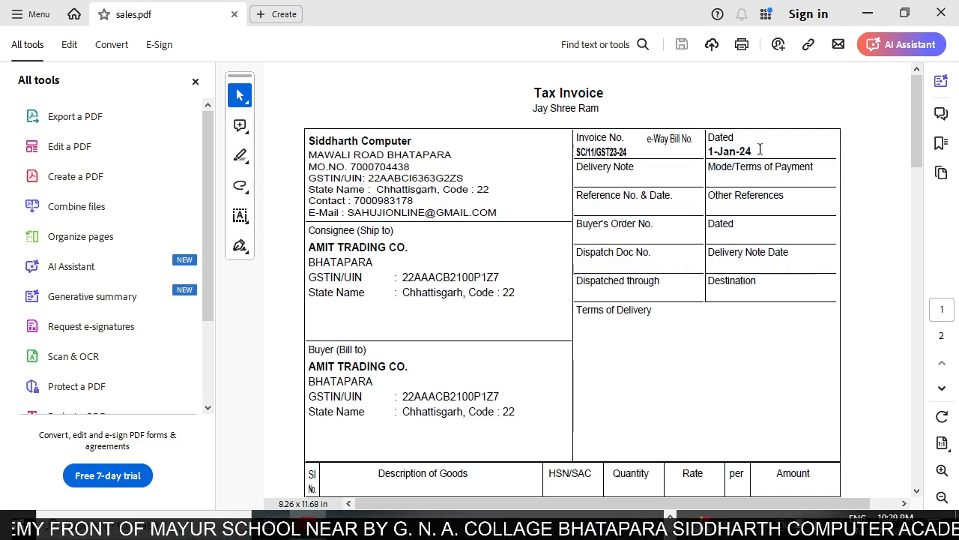
Review the invoice's HP PRINTER line with its quantity, rate and amount, plus the tax and total lines across both pages.
{"action": "scroll", "coordinate": [645, 156], "scroll_direction": "down", "scroll_amount": 2}
{"action": "scroll", "coordinate": [596, 247], "scroll_direction": "down", "scroll_amount": 1}
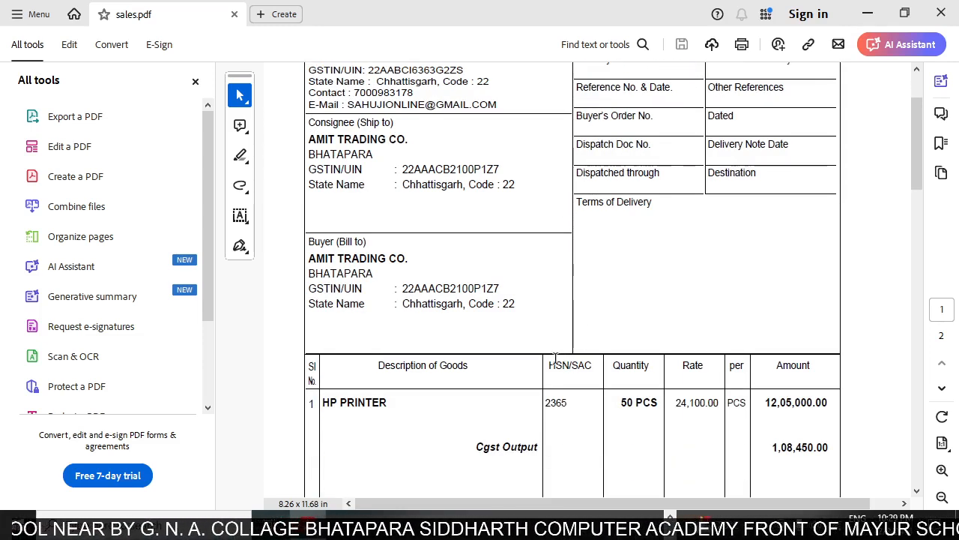
{"action": "scroll", "coordinate": [450, 384], "scroll_direction": "down", "scroll_amount": 1}
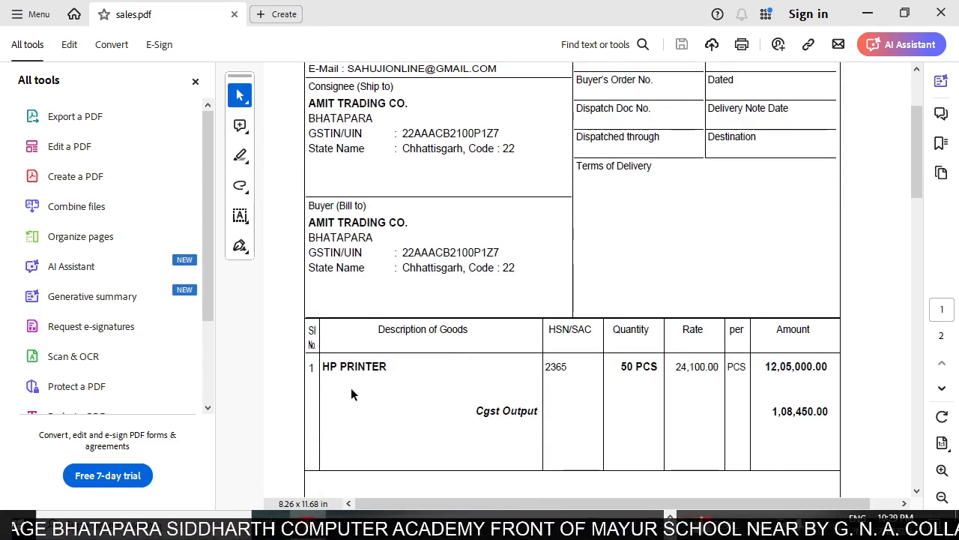
{"action": "left_click_drag", "start_coordinate": [323, 367], "coordinate": [388, 368]}
{"action": "left_click", "coordinate": [637, 366]}
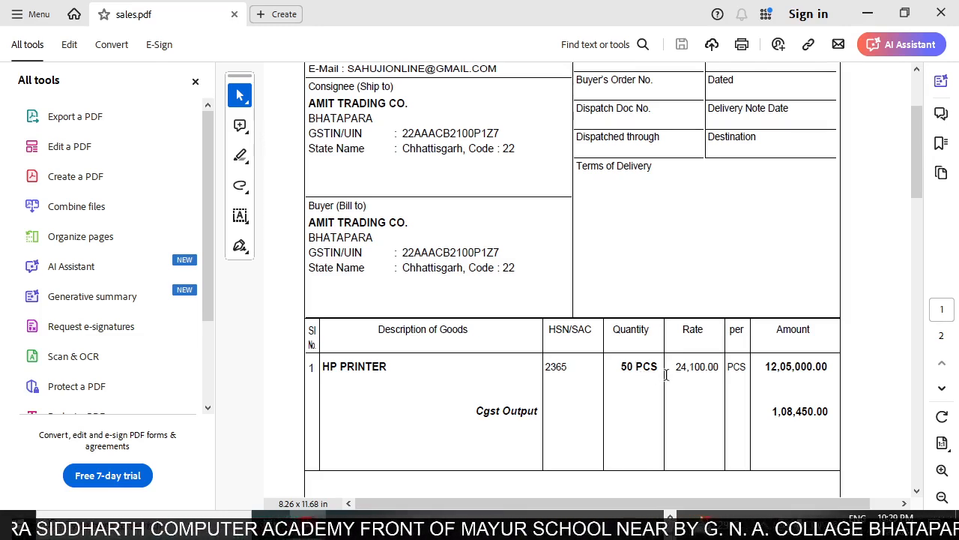
{"action": "scroll", "coordinate": [485, 342], "scroll_direction": "down", "scroll_amount": 2}
{"action": "scroll", "coordinate": [494, 342], "scroll_direction": "down", "scroll_amount": 3}
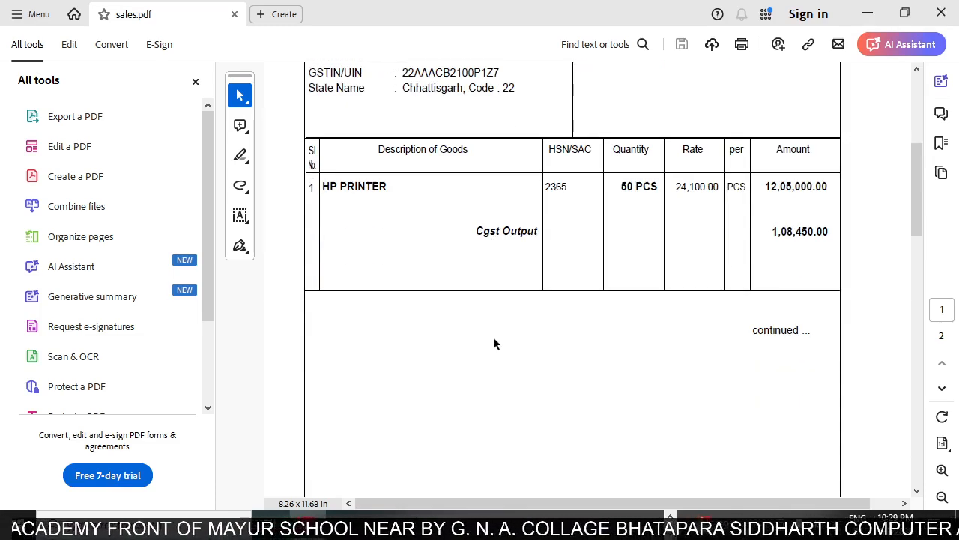
{"action": "scroll", "coordinate": [692, 232], "scroll_direction": "down", "scroll_amount": 1}
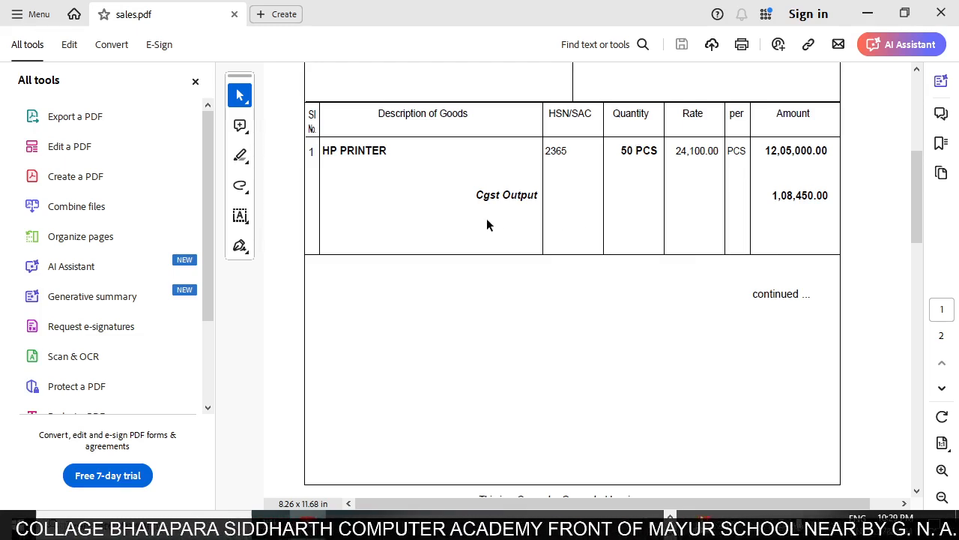
{"action": "scroll", "coordinate": [600, 234], "scroll_direction": "down", "scroll_amount": 1}
{"action": "scroll", "coordinate": [628, 247], "scroll_direction": "down", "scroll_amount": 20}
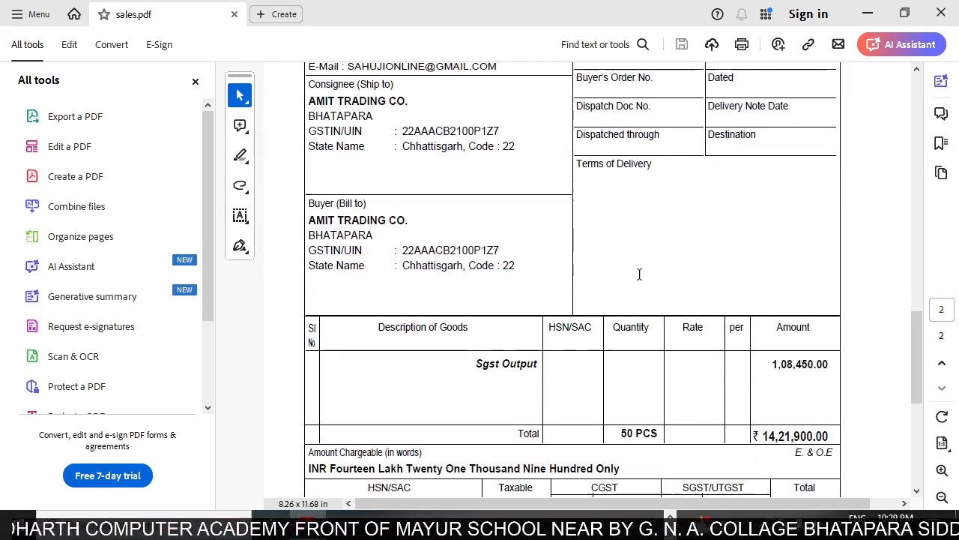
{"action": "scroll", "coordinate": [631, 278], "scroll_direction": "up", "scroll_amount": 16}
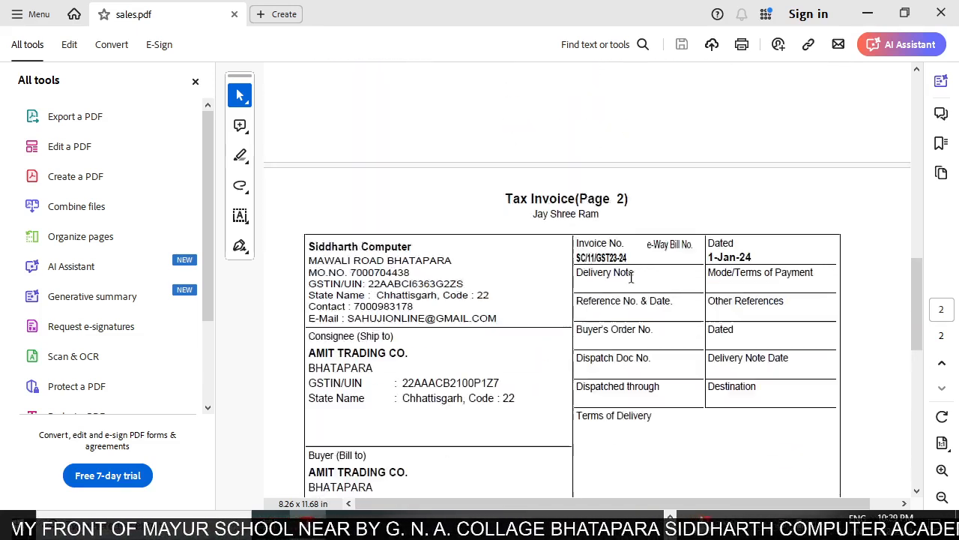
{"action": "scroll", "coordinate": [631, 284], "scroll_direction": "up", "scroll_amount": 10}
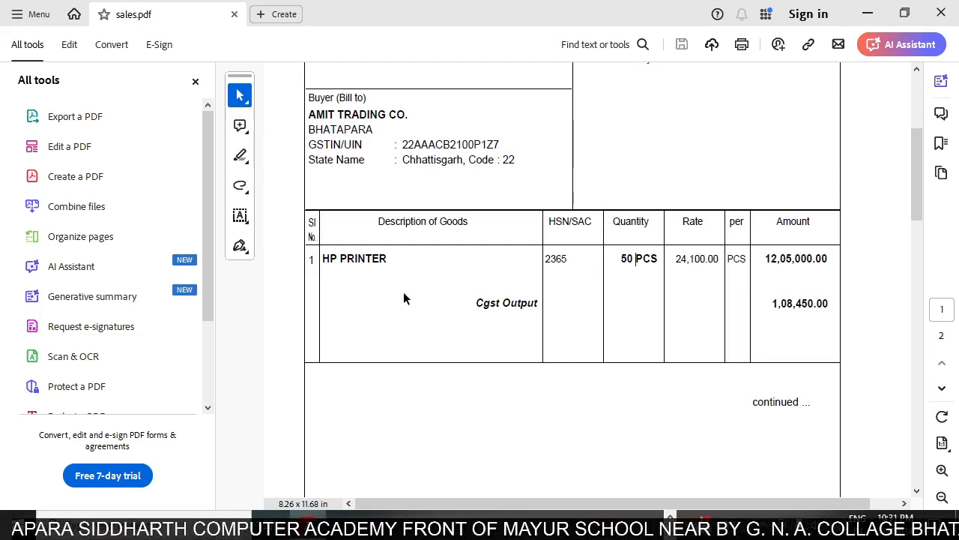
{"action": "left_click", "coordinate": [636, 270]}
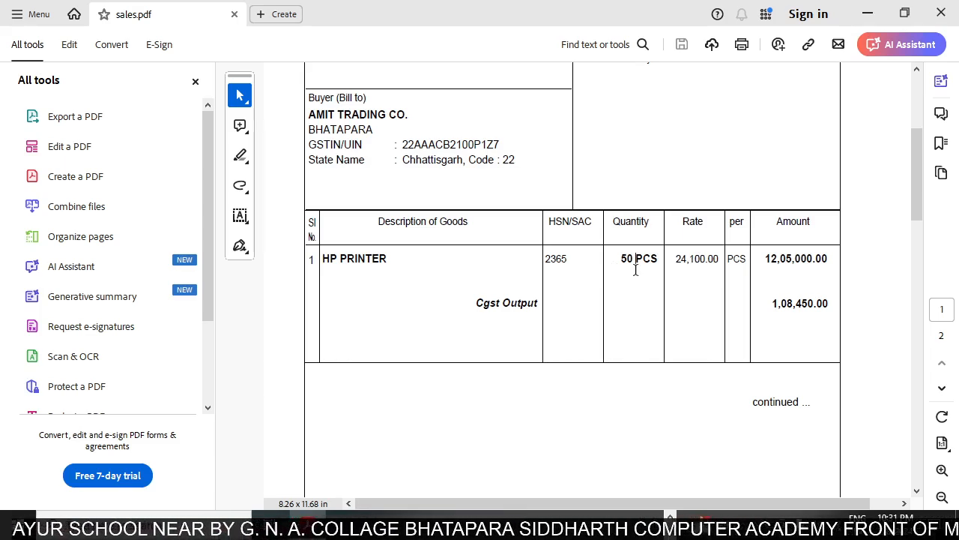
Switch to TallyPrime and open accounting voucher creation from the Gateway of Tally.
{"action": "key", "text": "alt+Tab"}
{"action": "key", "text": "alt+Tab"}
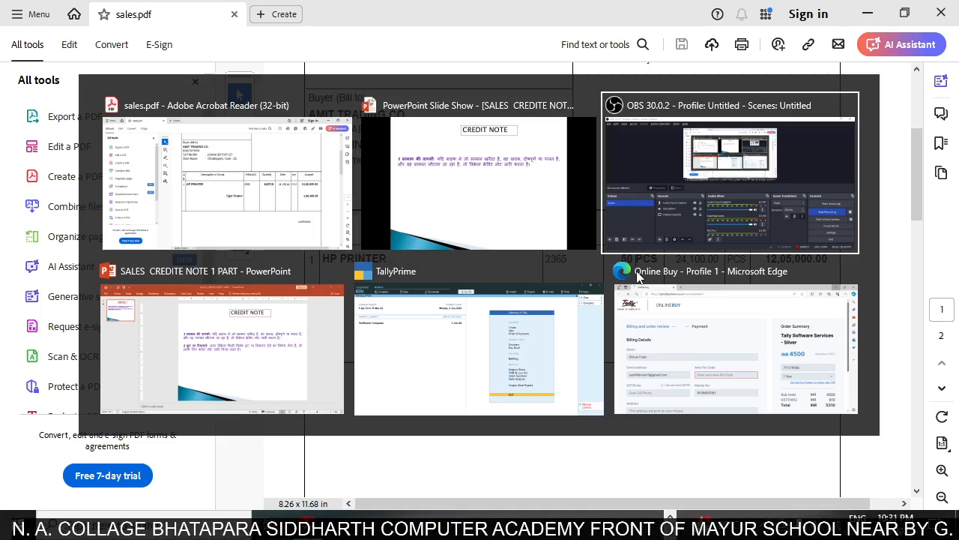
{"action": "key", "text": "alt+Tab"}
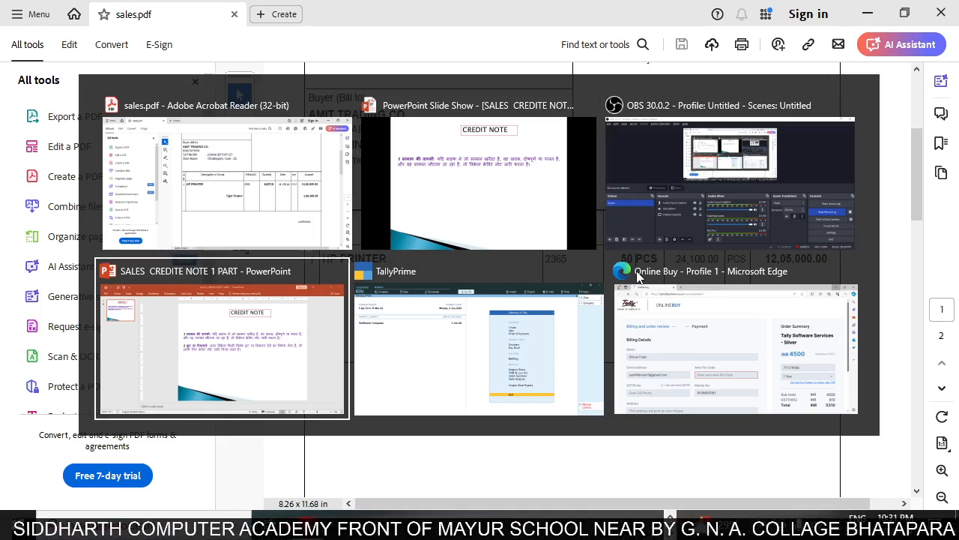
{"action": "key", "text": "alt+Tab"}
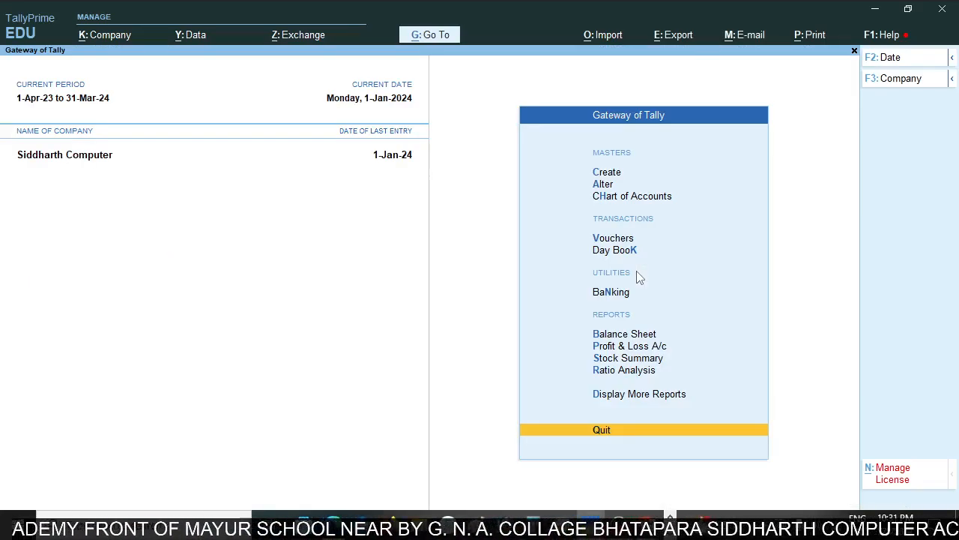
{"action": "key", "text": "Up"}
{"action": "key", "text": "Up"}
{"action": "key", "text": "Up"}
{"action": "key", "text": "Up"}
{"action": "key", "text": "Up"}
{"action": "key", "text": "Up"}
{"action": "key", "text": "Up"}
{"action": "key", "text": "Up"}
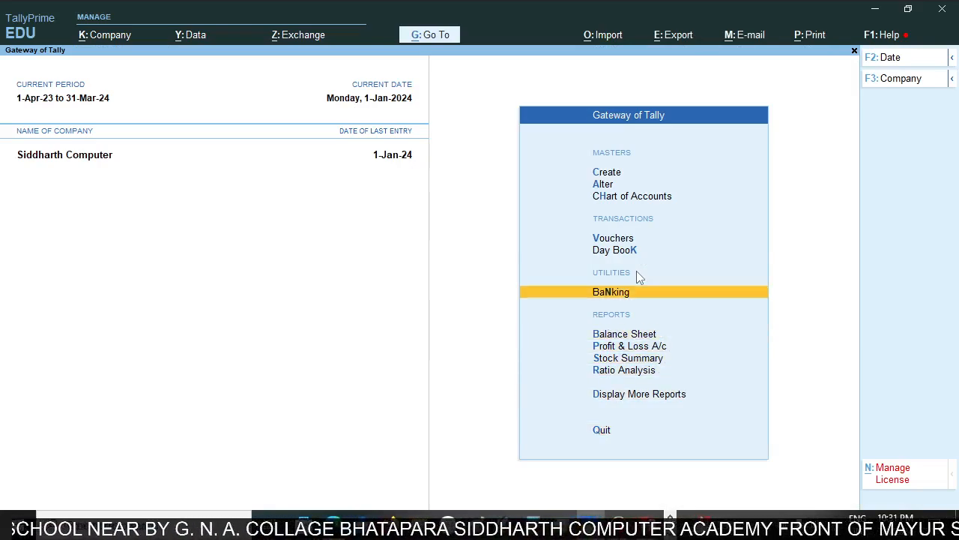
{"action": "key", "text": "Return"}
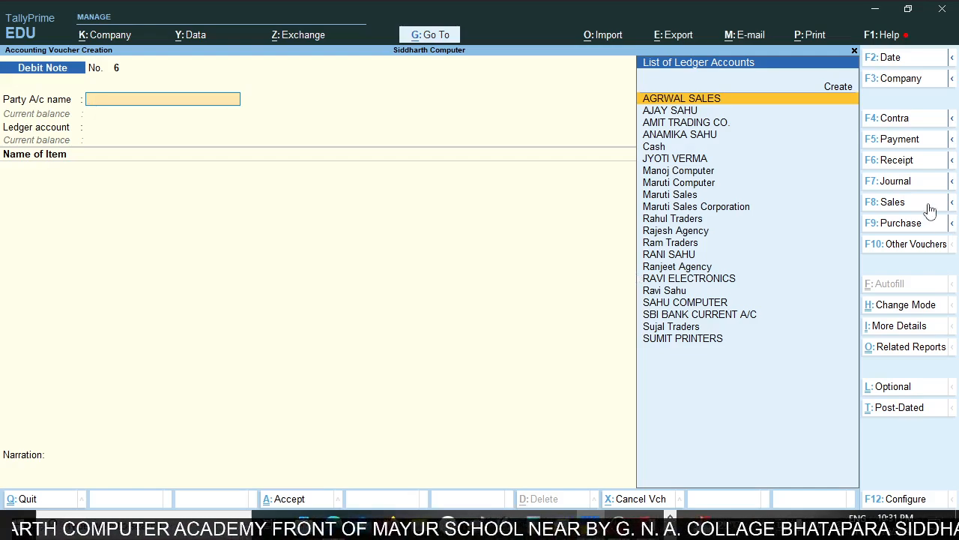
Open the choice of other voucher types and show the inactive ones as well.
{"action": "left_click", "coordinate": [879, 253]}
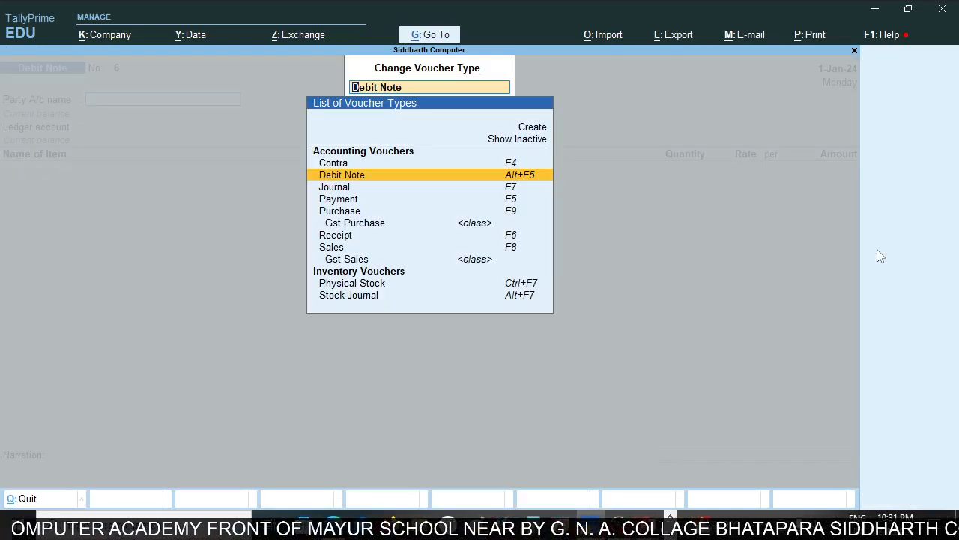
{"action": "key", "text": "Up"}
{"action": "key", "text": "Up"}
{"action": "key", "text": "Up"}
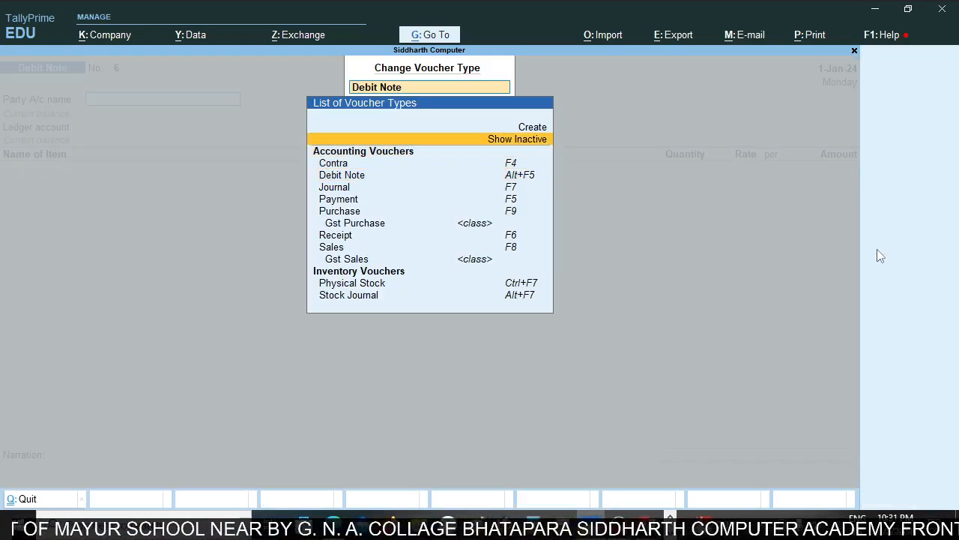
{"action": "key", "text": "Return"}
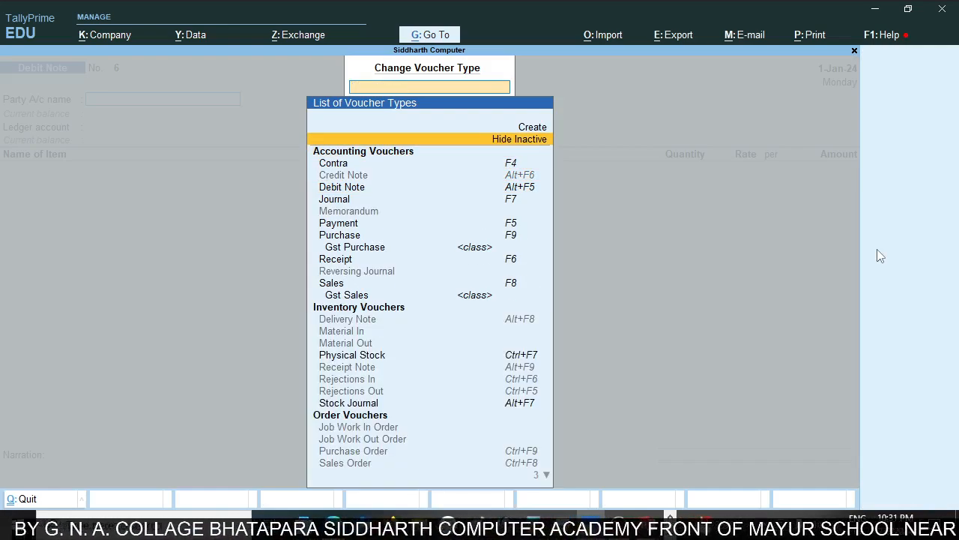
Change the voucher type to Credit Note and activate that voucher type.
{"action": "key", "text": "Down"}
{"action": "key", "text": "Down"}
{"action": "key", "text": "Down"}
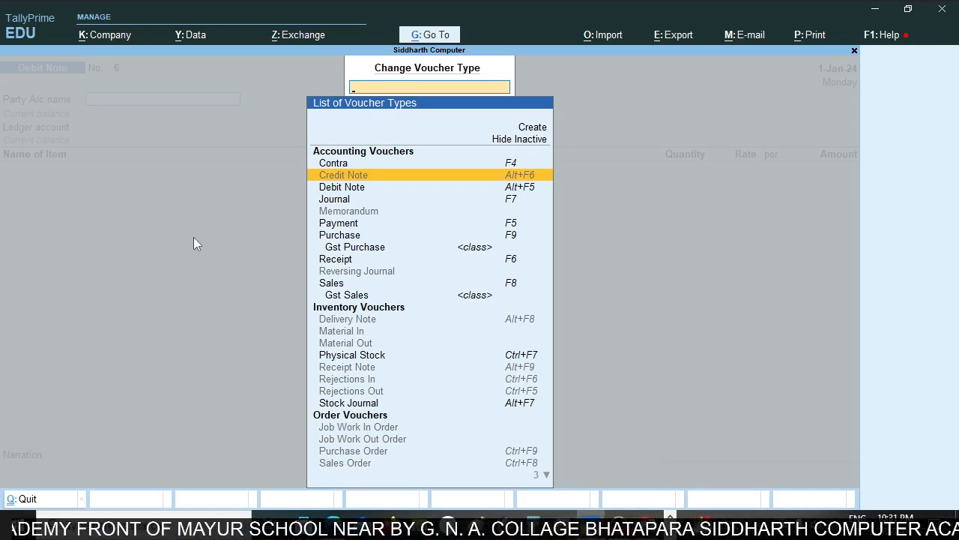
{"action": "left_click", "coordinate": [530, 179]}
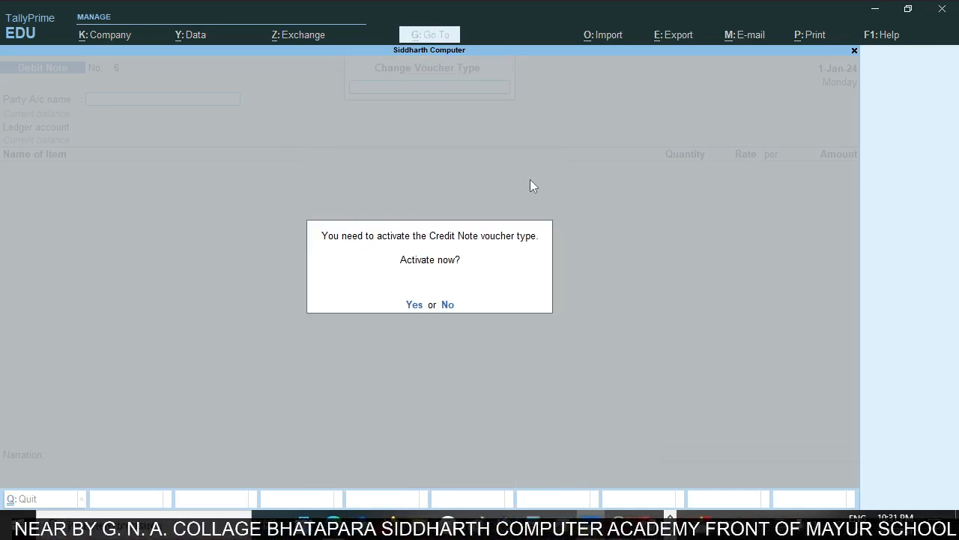
{"action": "key", "text": "y"}
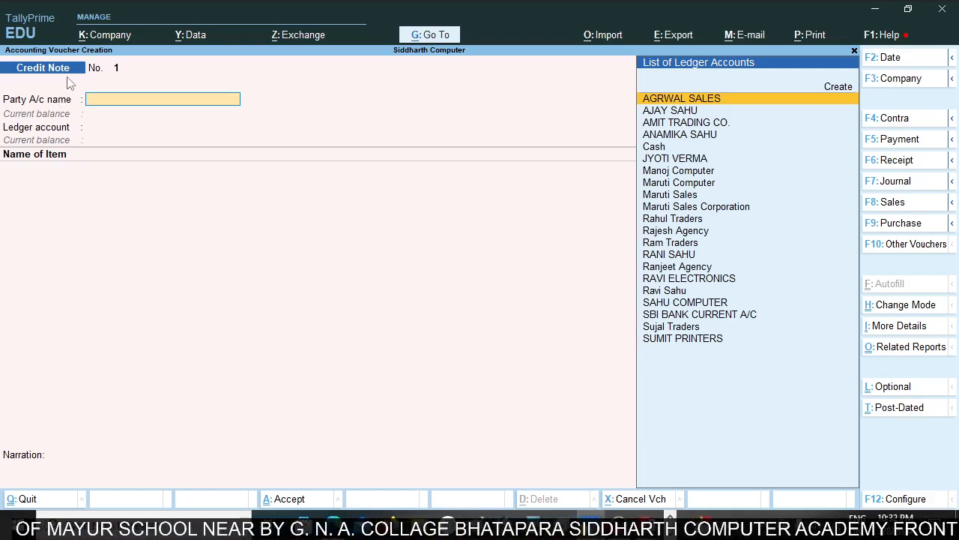
Check the buyer on the sales invoice in Acrobat Reader, and select AMIT TRADING CO. as the credit note's party account in TallyPrime.
{"action": "key", "text": "alt+Tab"}
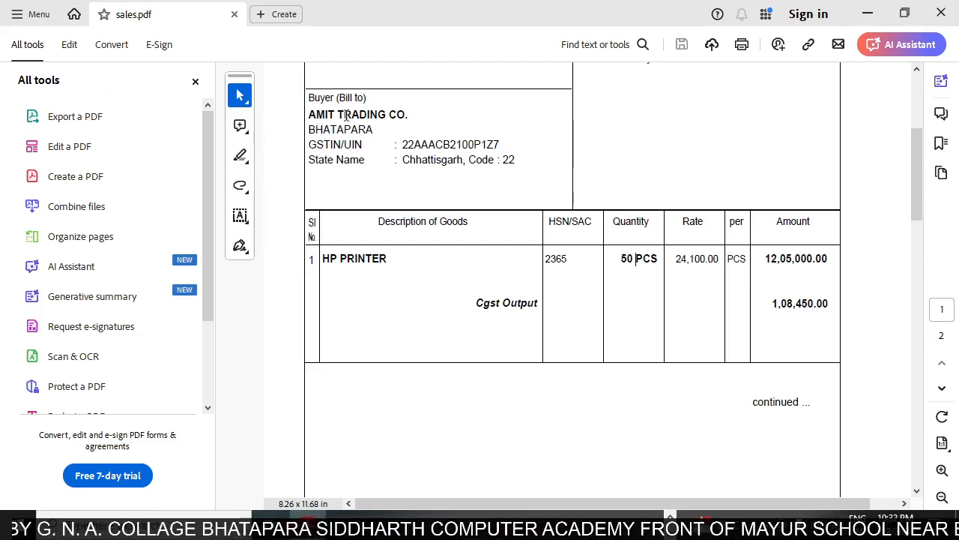
{"action": "key", "text": "alt+Tab"}
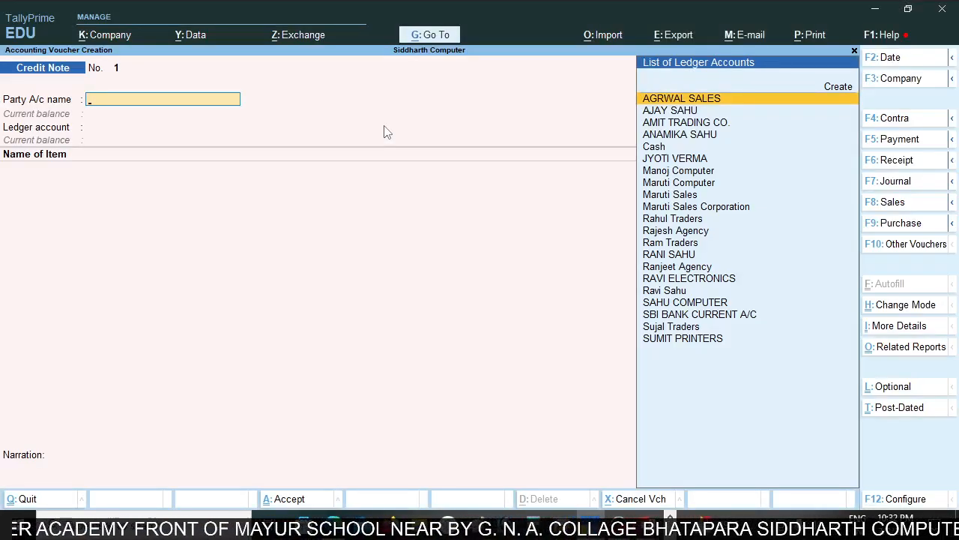
{"action": "type", "text": "Ami"}
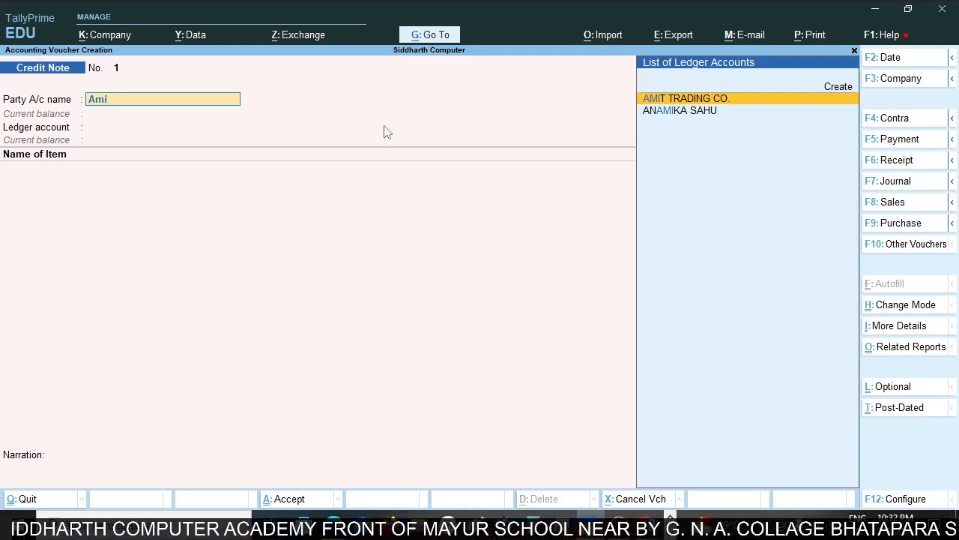
{"action": "key", "text": "Return"}
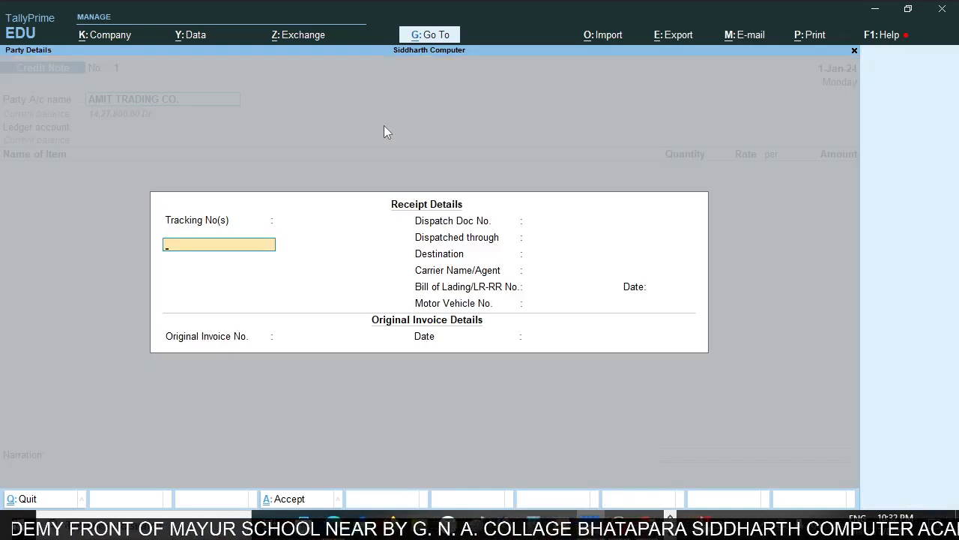
Leave the receipt details blank and copy the invoice number from sales.pdf in Acrobat Reader into TallyPrime's Original Invoice No. field.
{"action": "key", "text": "Return"}
{"action": "key", "text": "Return"}
{"action": "key", "text": "Return"}
{"action": "key", "text": "Return"}
{"action": "key", "text": "Return"}
{"action": "key", "text": "Return"}
{"action": "key", "text": "Return"}
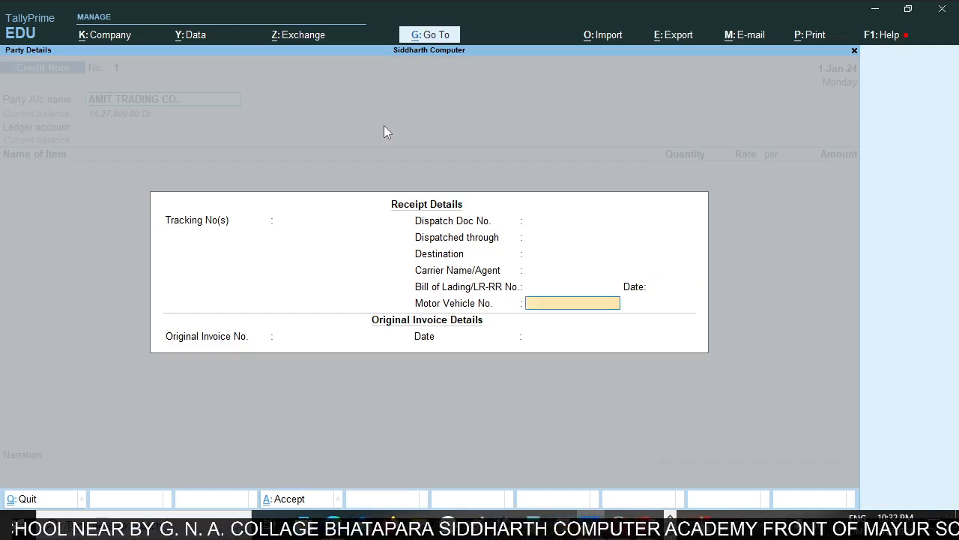
{"action": "key", "text": "Return"}
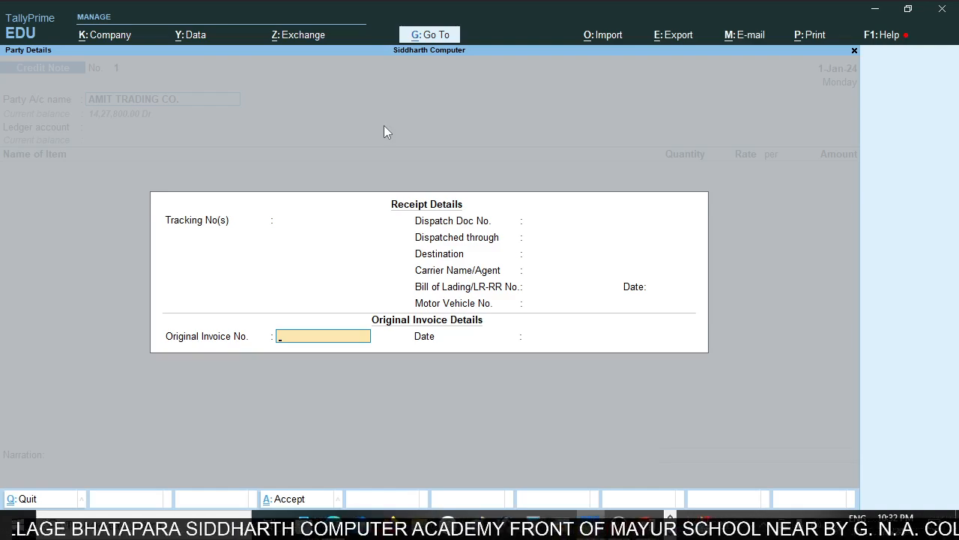
{"action": "key", "text": "alt+Tab"}
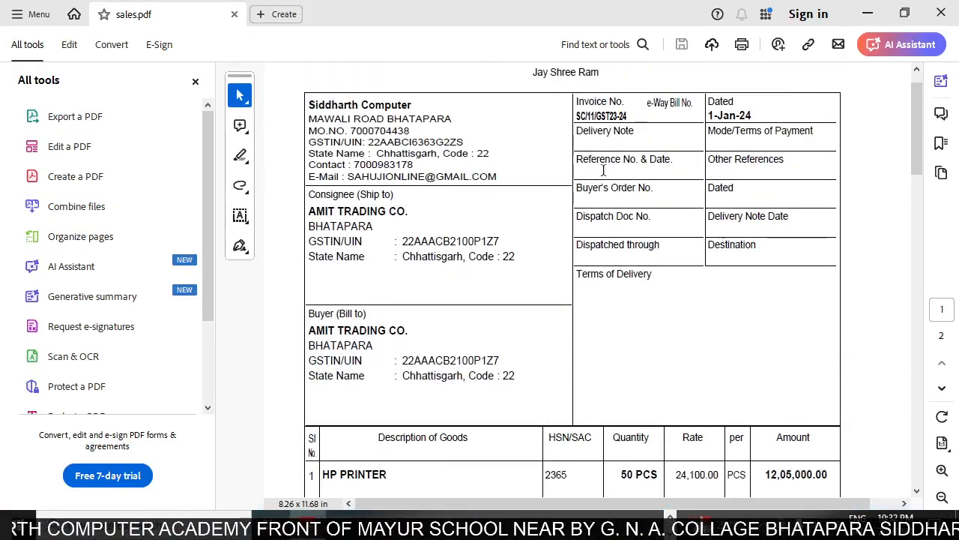
{"action": "scroll", "coordinate": [603, 170], "scroll_direction": "up", "scroll_amount": 1}
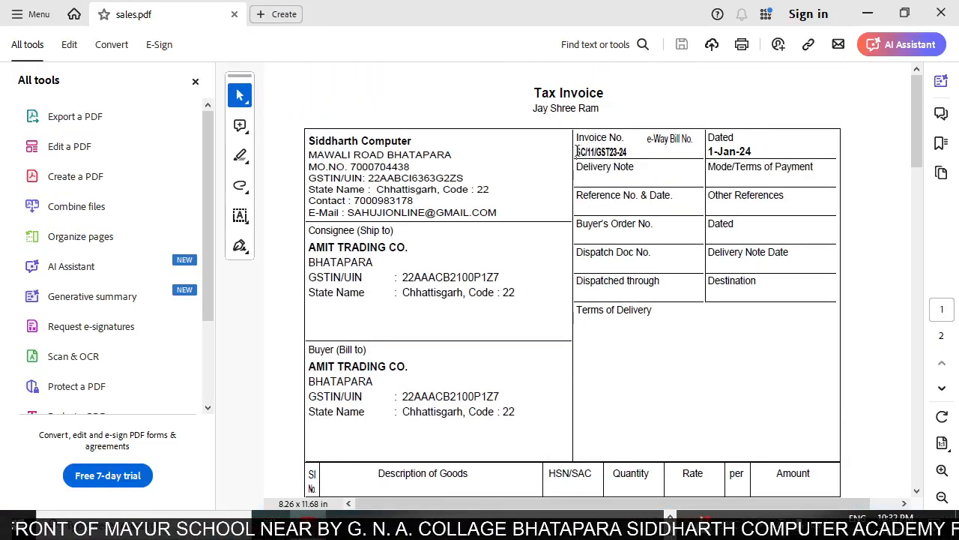
{"action": "left_click_drag", "start_coordinate": [577, 151], "coordinate": [629, 151]}
{"action": "key", "text": "ctrl+c"}
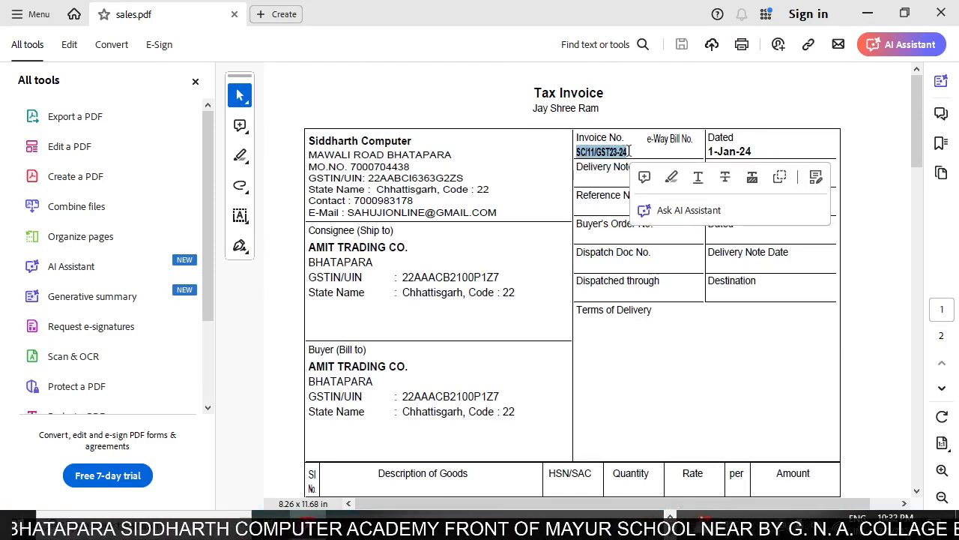
{"action": "key", "text": "alt+Tab"}
{"action": "key", "text": "ctrl"}
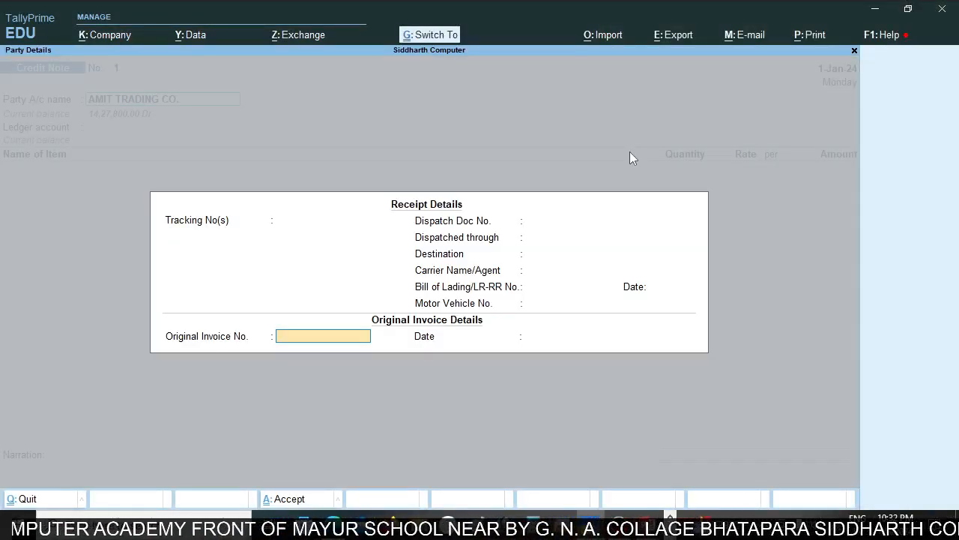
{"action": "key", "text": "ctrl+v"}
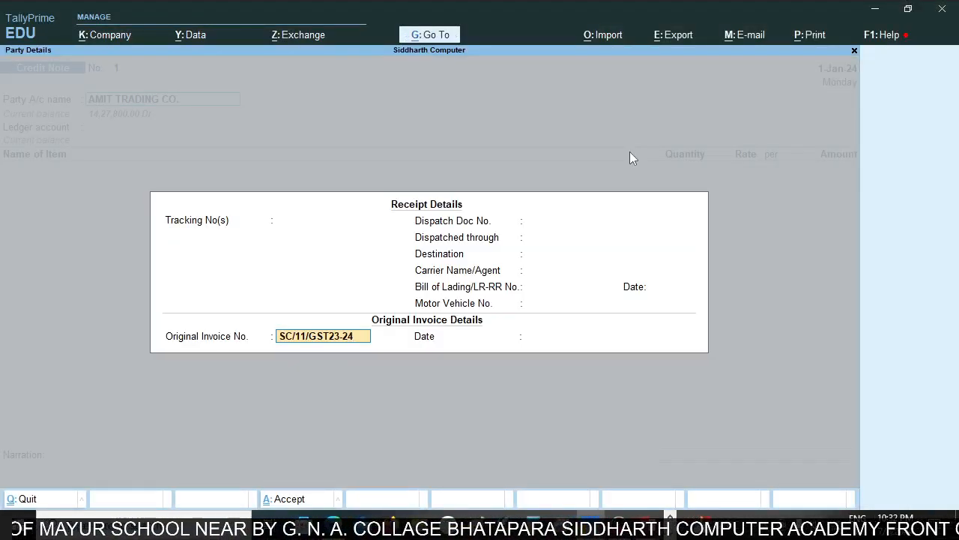
Check the date on the sales invoice in Acrobat Reader and accept 1-Jan-24 as the original invoice date in TallyPrime.
{"action": "key", "text": "Return"}
{"action": "key", "text": "alt+Tab"}
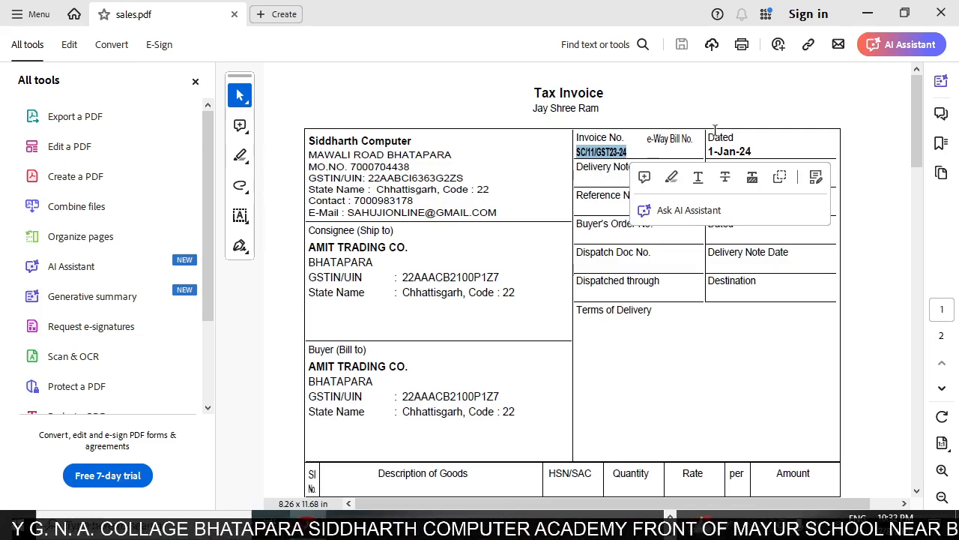
{"action": "key", "text": "alt+Tab"}
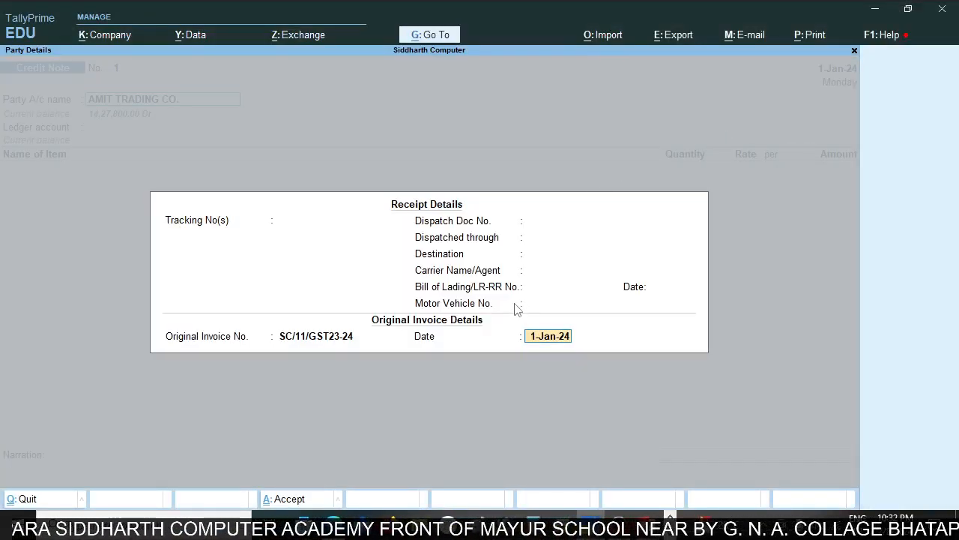
{"action": "key", "text": "Return"}
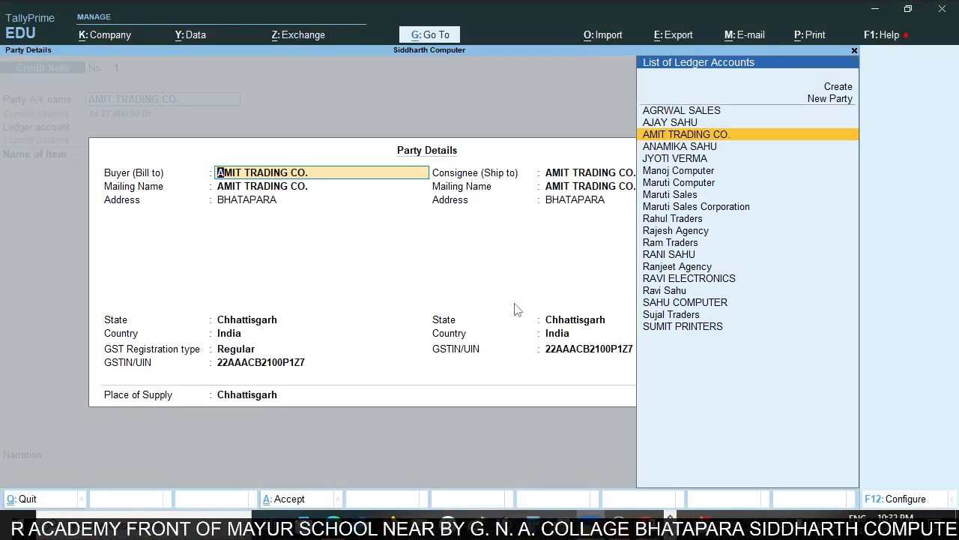
Accept the existing buyer and consignee details for AMIT TRADING CO. in the party details.
{"action": "key", "text": "Return"}
{"action": "key", "text": "Return"}
{"action": "key", "text": "Return"}
{"action": "key", "text": "Return"}
{"action": "key", "text": "Return"}
{"action": "key", "text": "Return"}
{"action": "key", "text": "Return"}
{"action": "key", "text": "Return"}
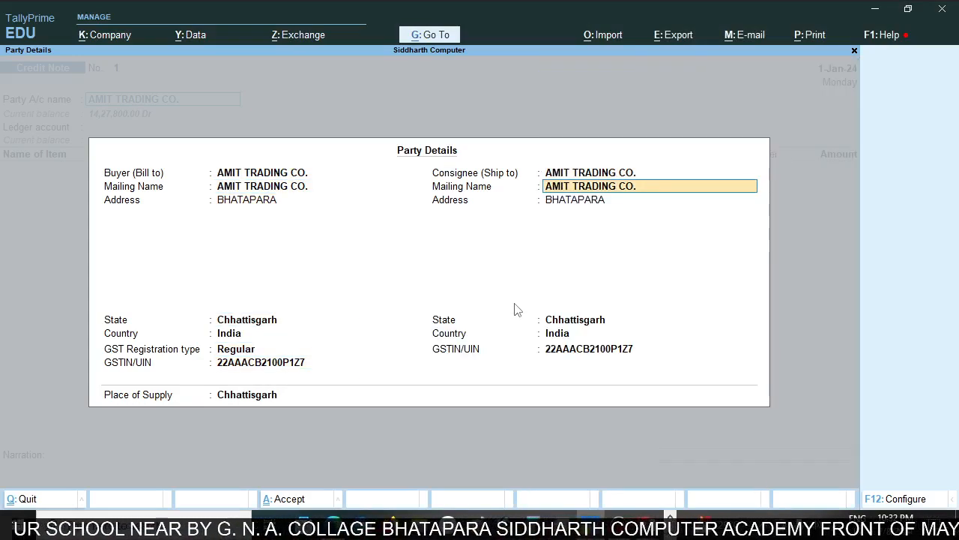
{"action": "key", "text": "Return"}
{"action": "key", "text": "Return"}
{"action": "key", "text": "Return"}
{"action": "key", "text": "Return"}
{"action": "key", "text": "Return"}
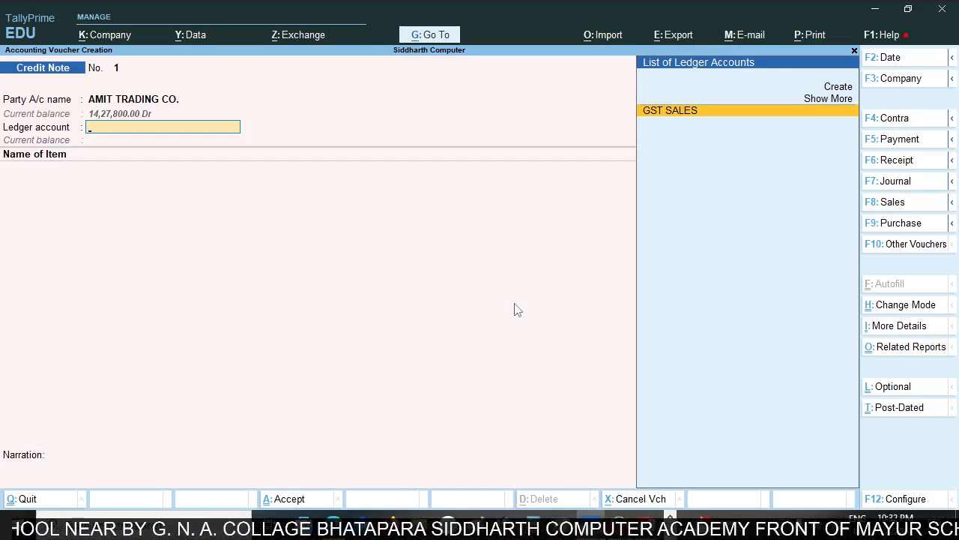
Create a new ledger for the credit note's ledger account, named Sales Ret., under the Sales Accounts group.
{"action": "key", "text": "ctrl"}
{"action": "key", "text": "alt+c"}
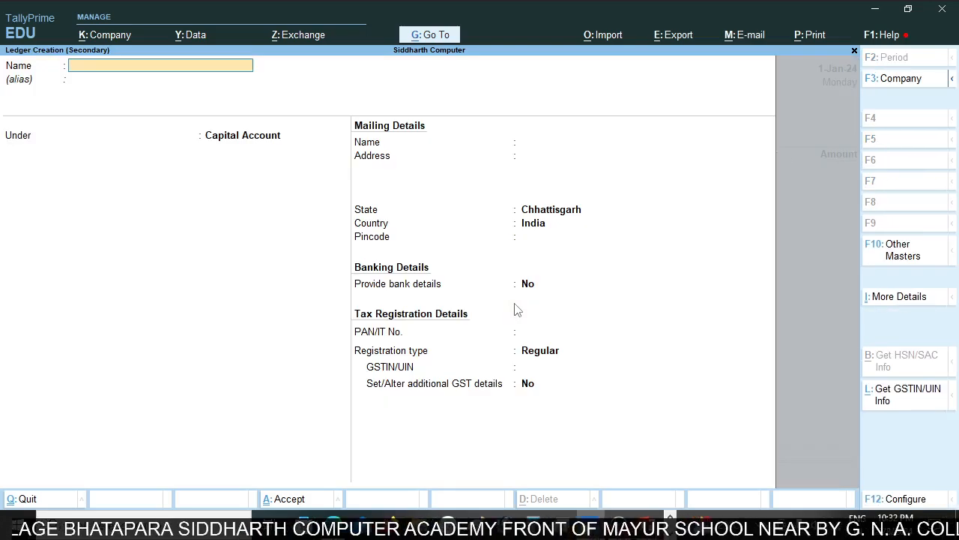
{"action": "type", "text": "Sal"}
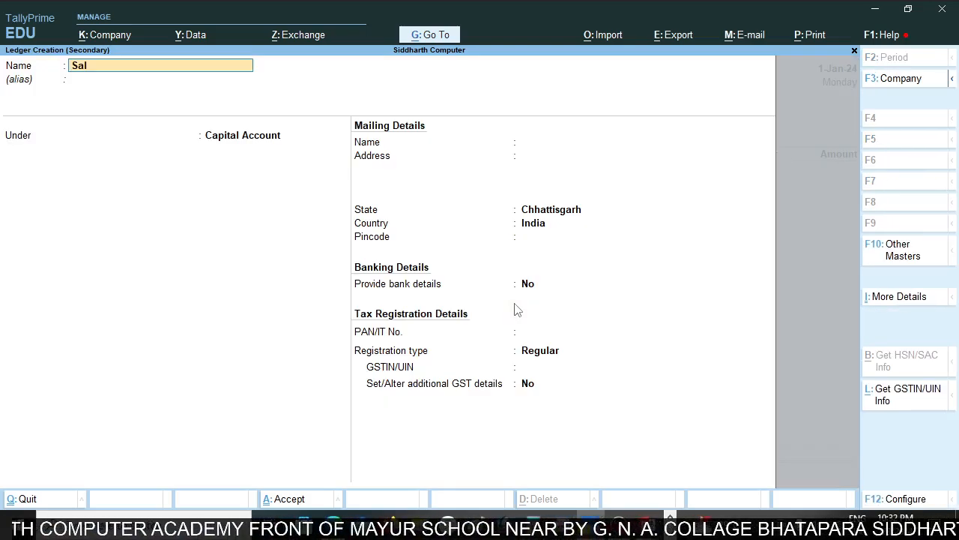
{"action": "type", "text": "es"}
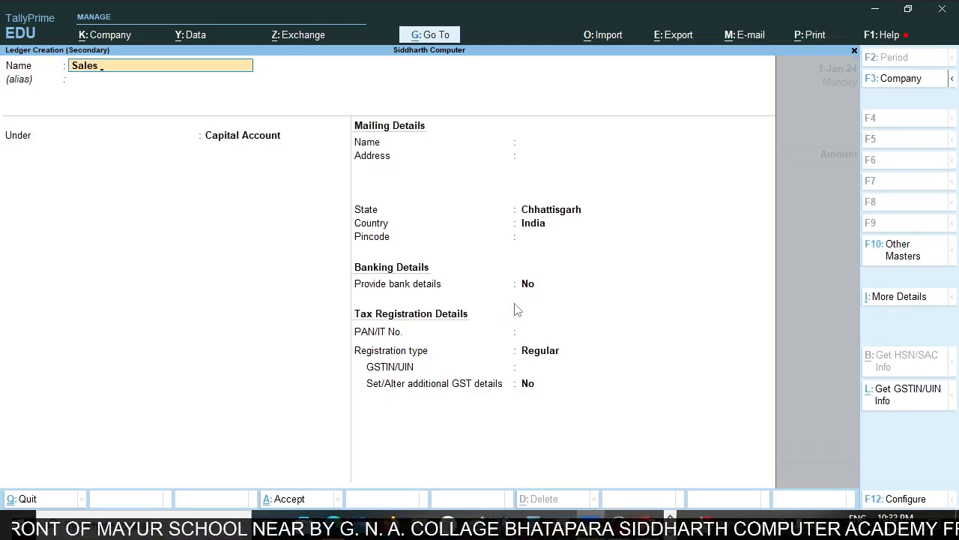
{"action": "type", "text": " Ret."}
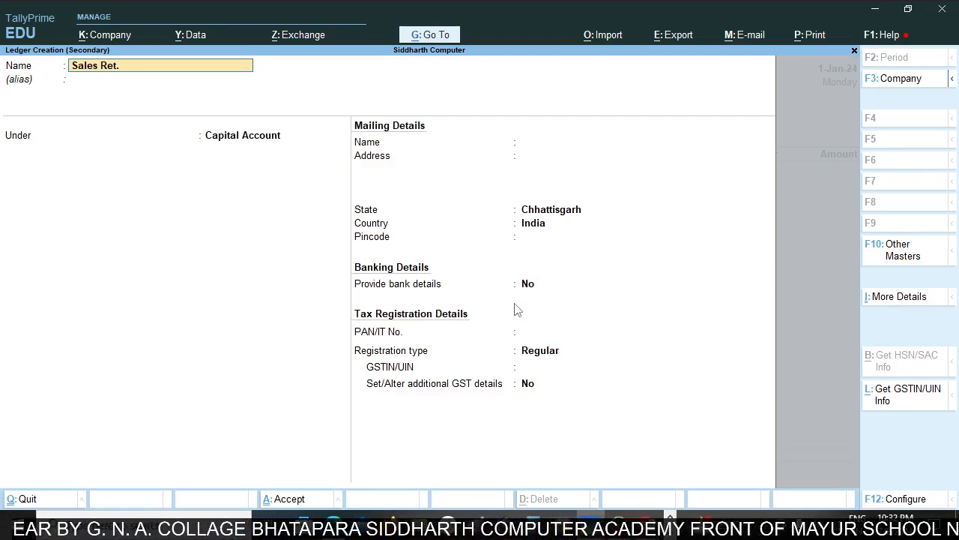
{"action": "key", "text": "Return"}
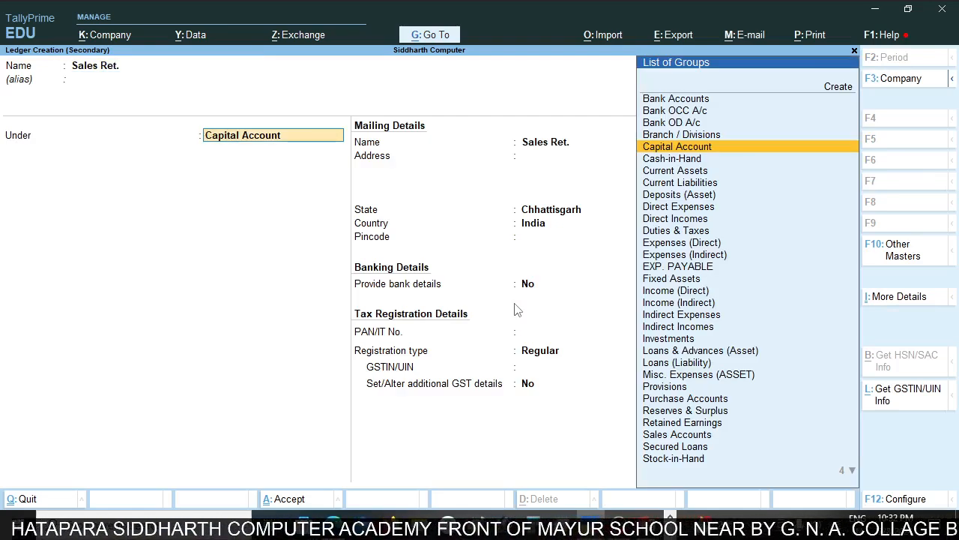
{"action": "type", "text": "Sal"}
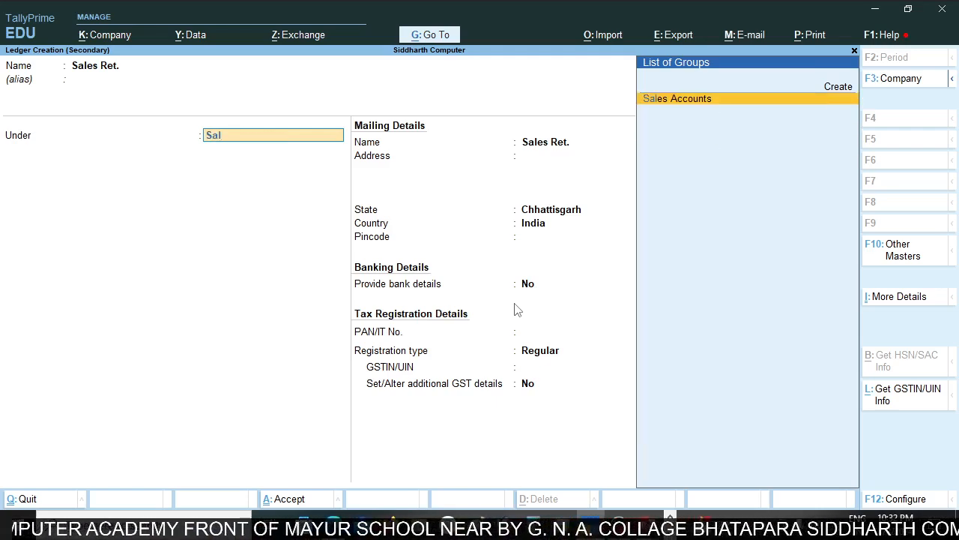
{"action": "key", "text": "Return"}
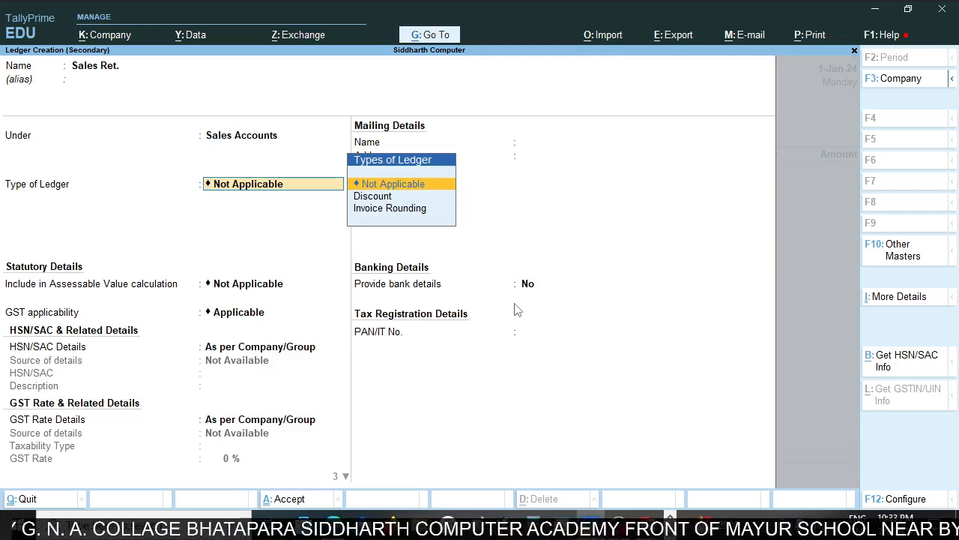
{"action": "key", "text": "BackSpace"}
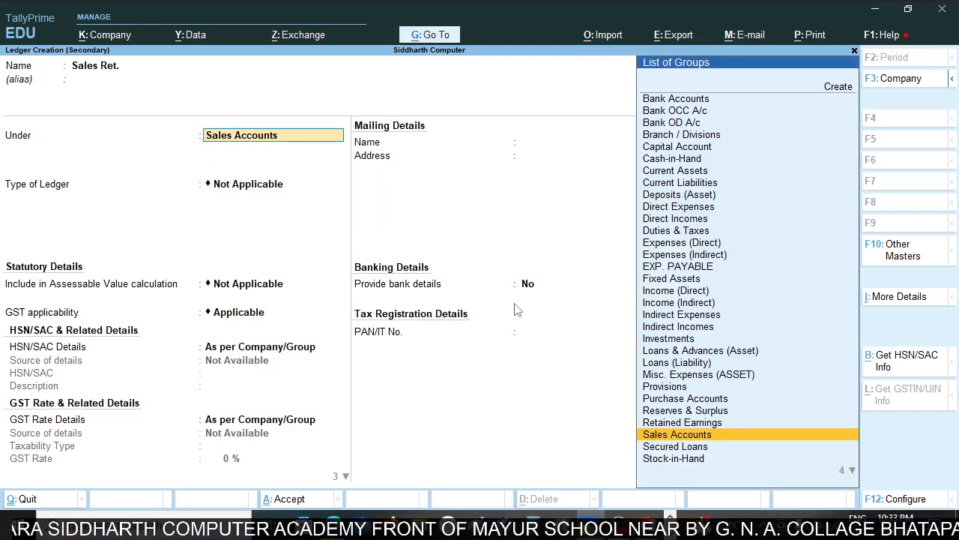
{"action": "key", "text": "Return"}
Keep the default statutory and bank details, set the ledger's type of supply to Goods, and save it.
{"action": "key", "text": "Return"}
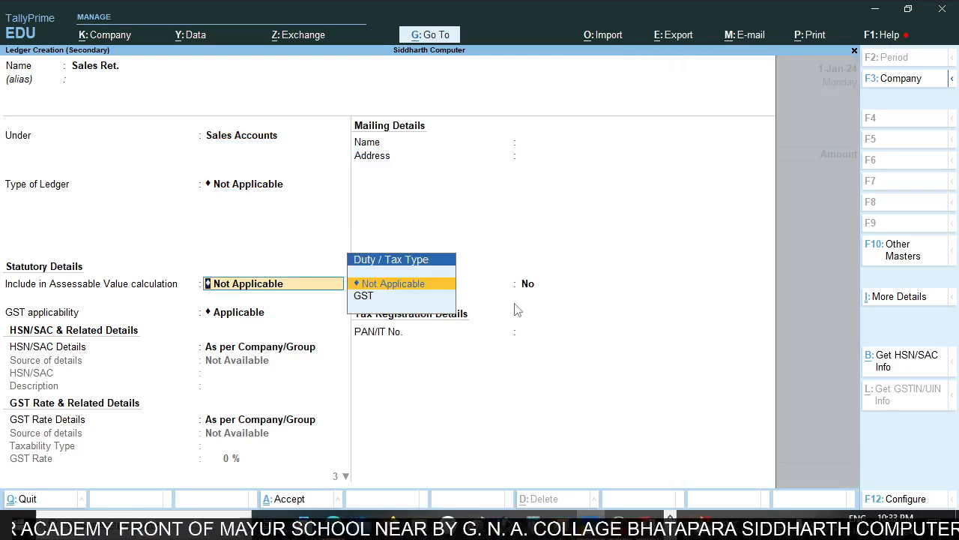
{"action": "key", "text": "Return"}
{"action": "key", "text": "Return"}
{"action": "key", "text": "Return"}
{"action": "key", "text": "Return"}
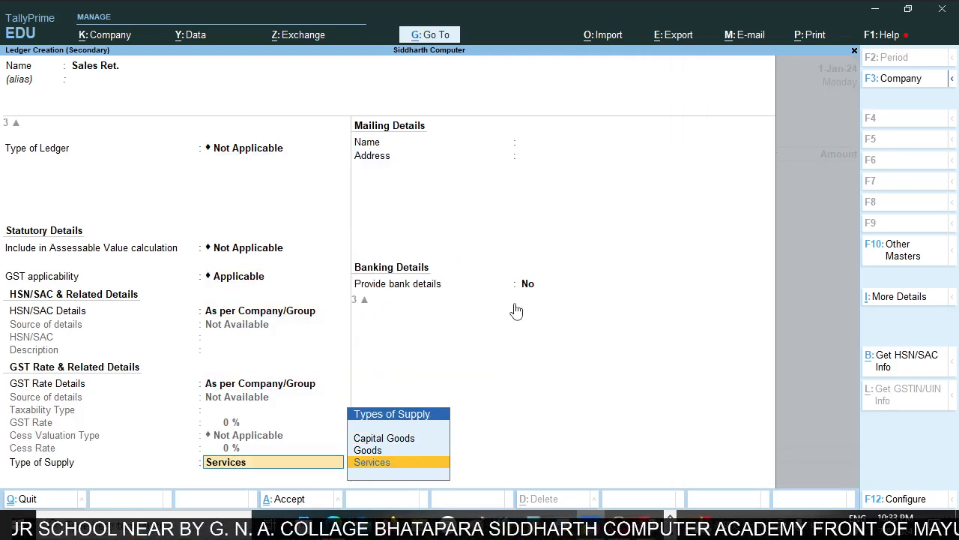
{"action": "key", "text": "Up"}
{"action": "key", "text": "Return"}
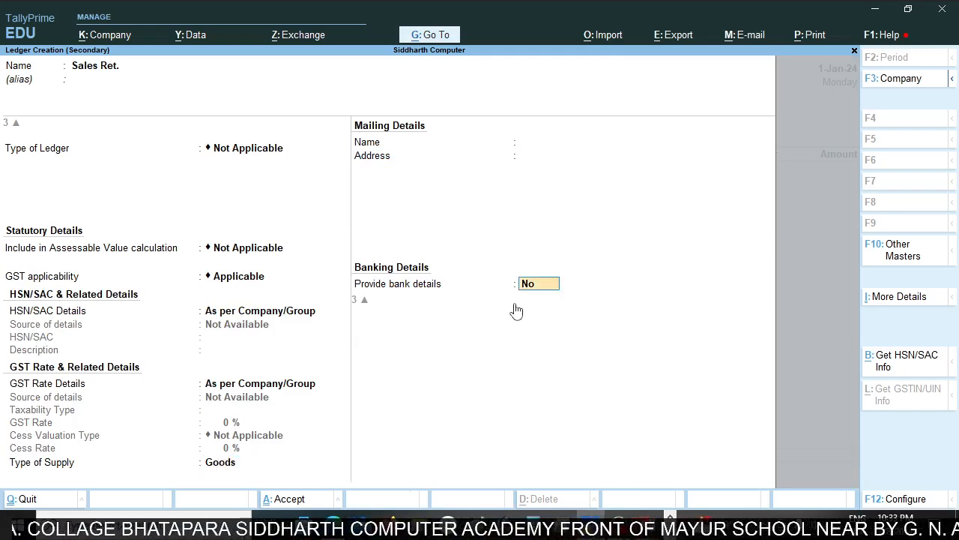
{"action": "key", "text": "Return"}
{"action": "key", "text": "Return"}
{"action": "key", "text": "Return"}
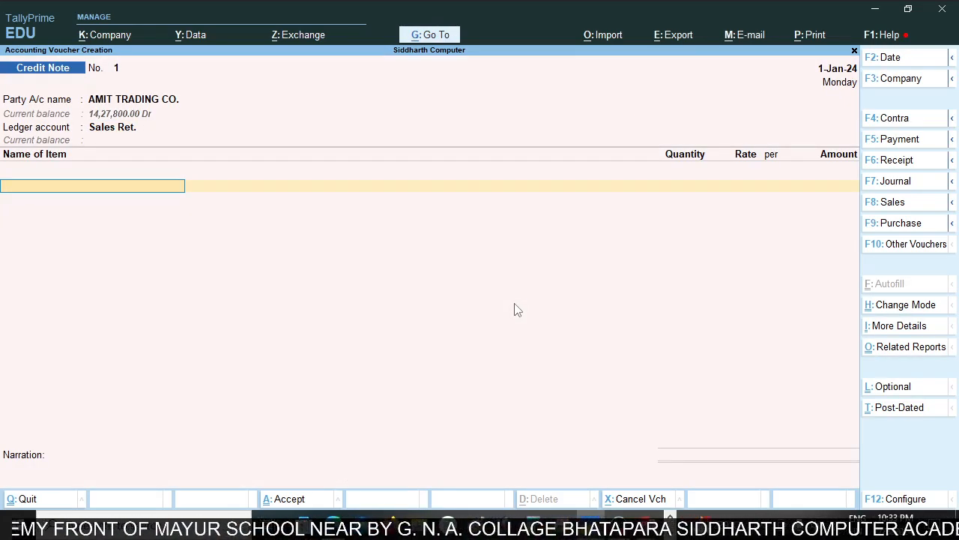
Check the goods on the sales invoice in Acrobat Reader and select HP PRINTER as the credit note's item in TallyPrime.
{"action": "key", "text": "alt+Tab"}
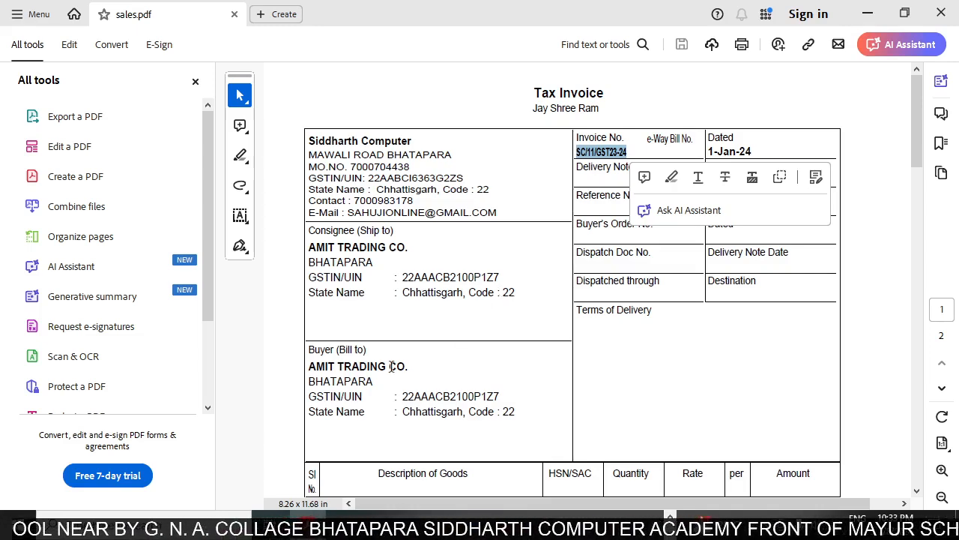
{"action": "scroll", "coordinate": [405, 348], "scroll_direction": "down", "scroll_amount": 5}
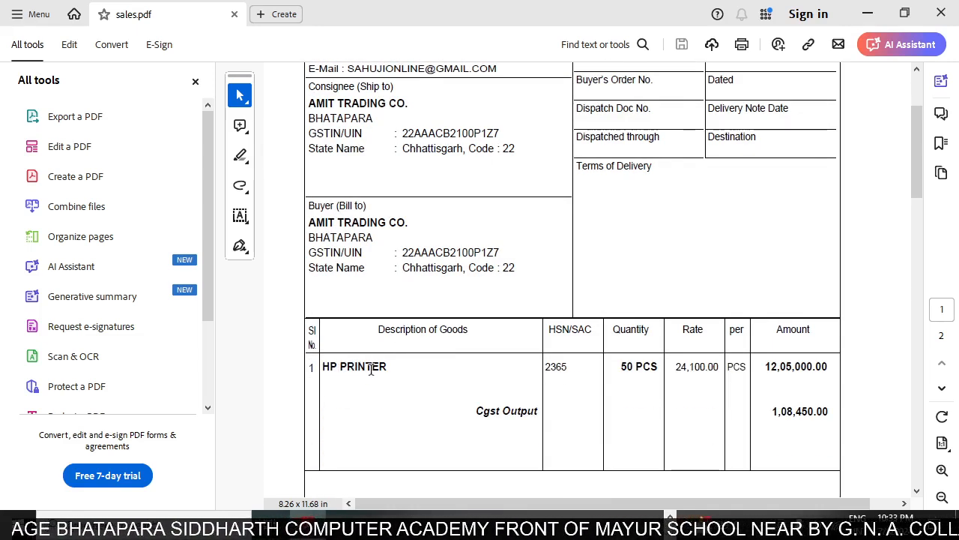
{"action": "key", "text": "alt+Tab"}
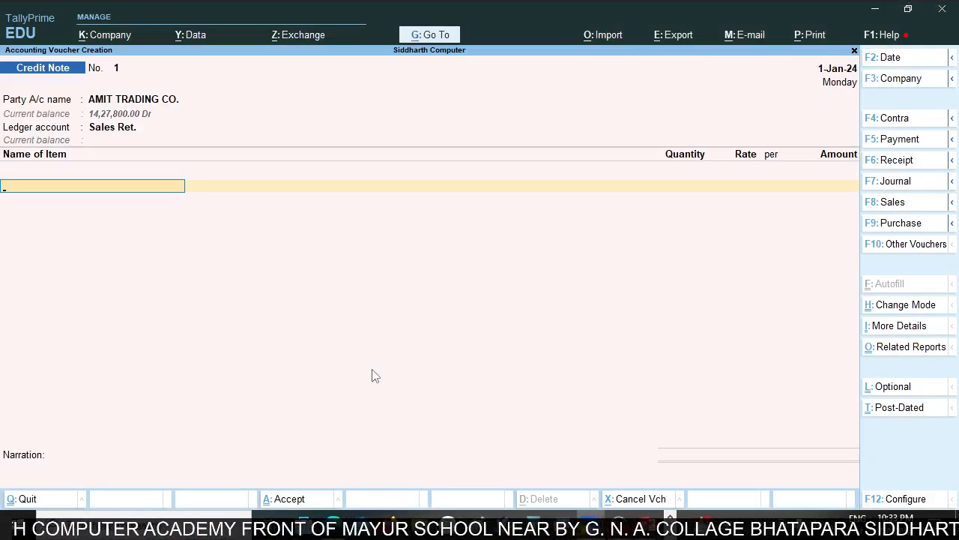
{"action": "type", "text": "H"}
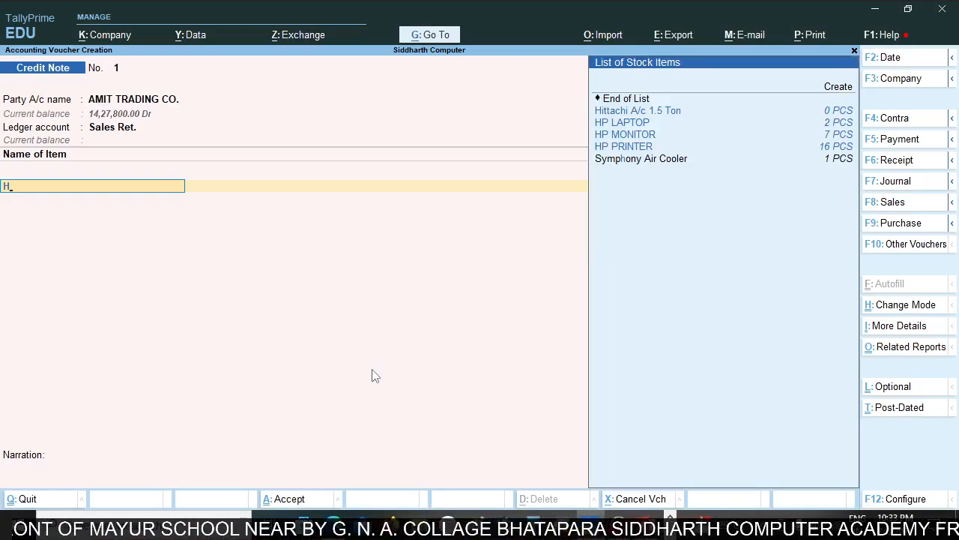
{"action": "type", "text": "p"}
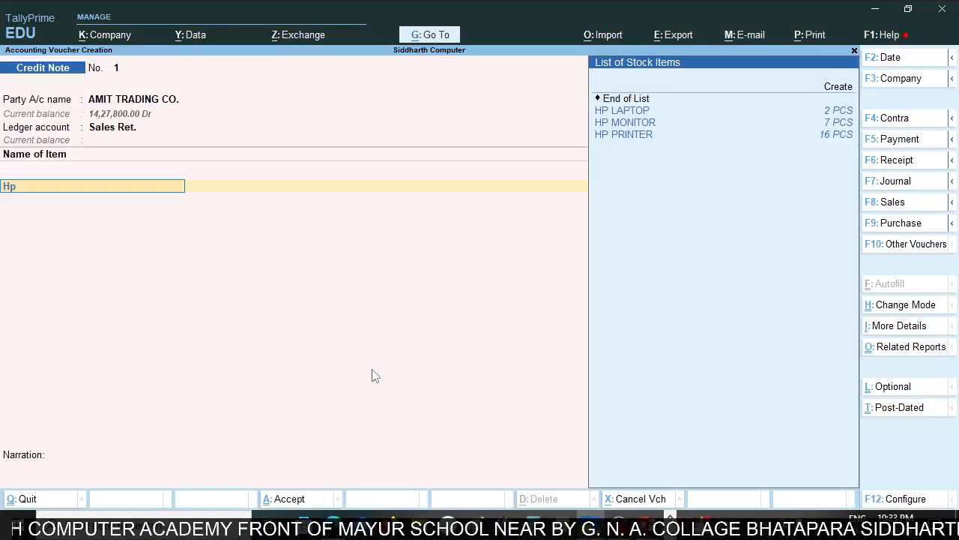
{"action": "key", "text": "Down"}
{"action": "key", "text": "Down"}
{"action": "key", "text": "Down"}
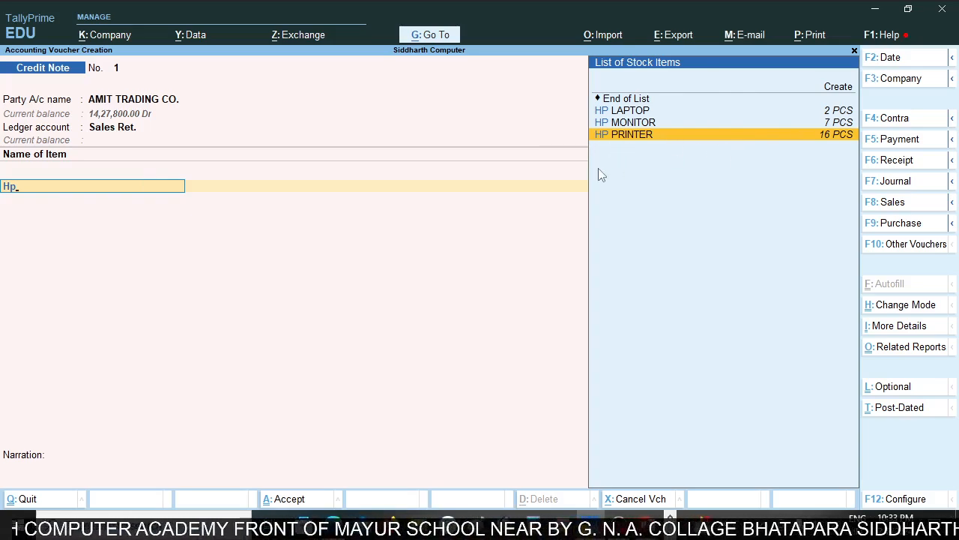
{"action": "key", "text": "Return"}
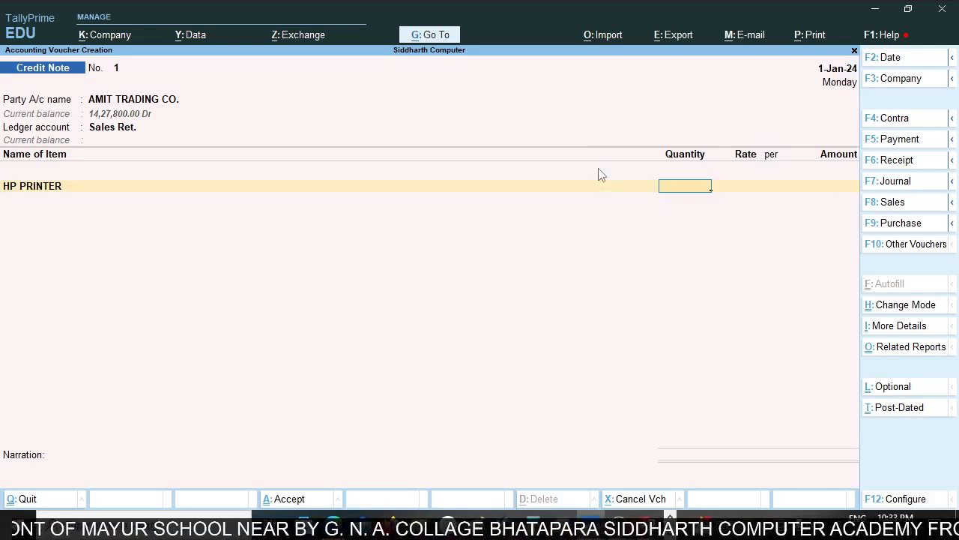
Check the invoiced quantity in Acrobat Reader and enter 10 as the returned HP PRINTER quantity in TallyPrime.
{"action": "key", "text": "alt+Tab"}
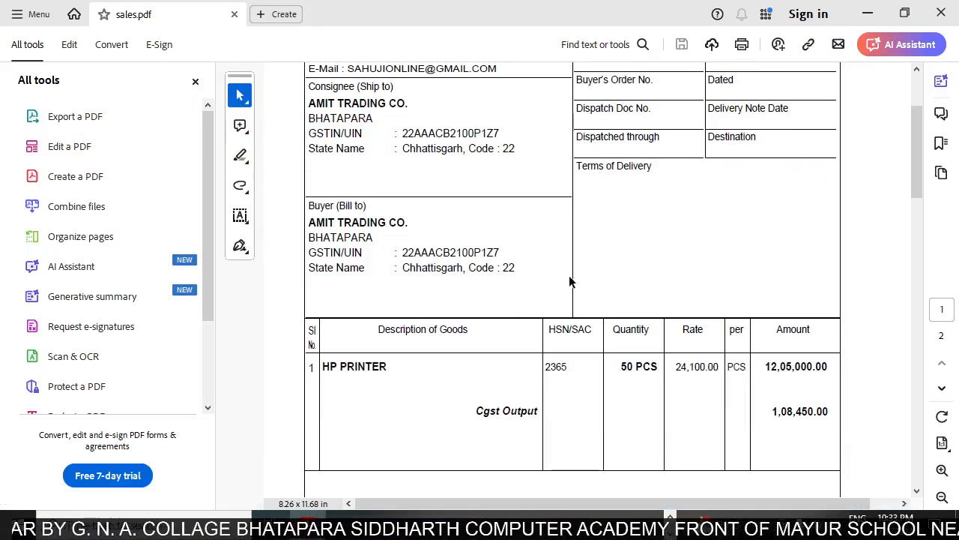
{"action": "key", "text": "alt+Tab"}
{"action": "type", "text": "10"}
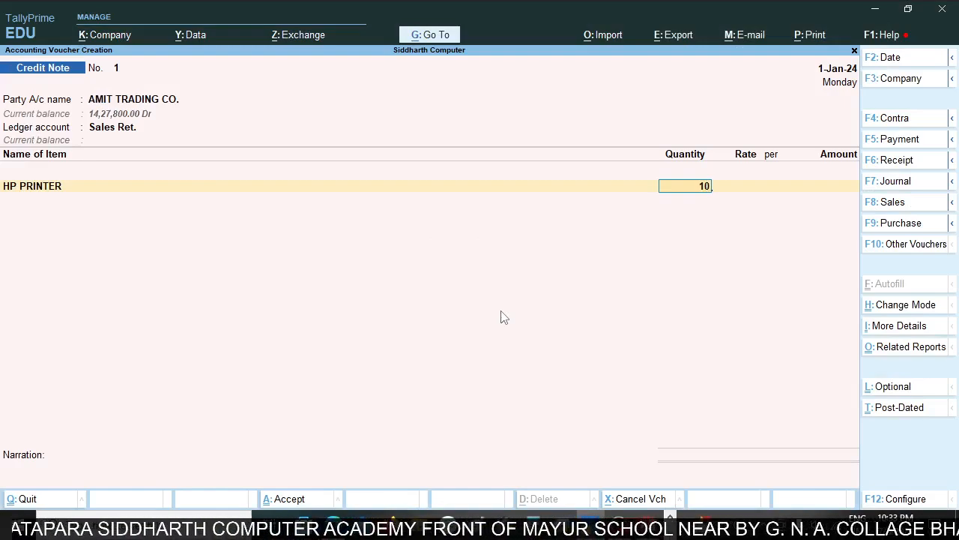
{"action": "key", "text": "Return"}
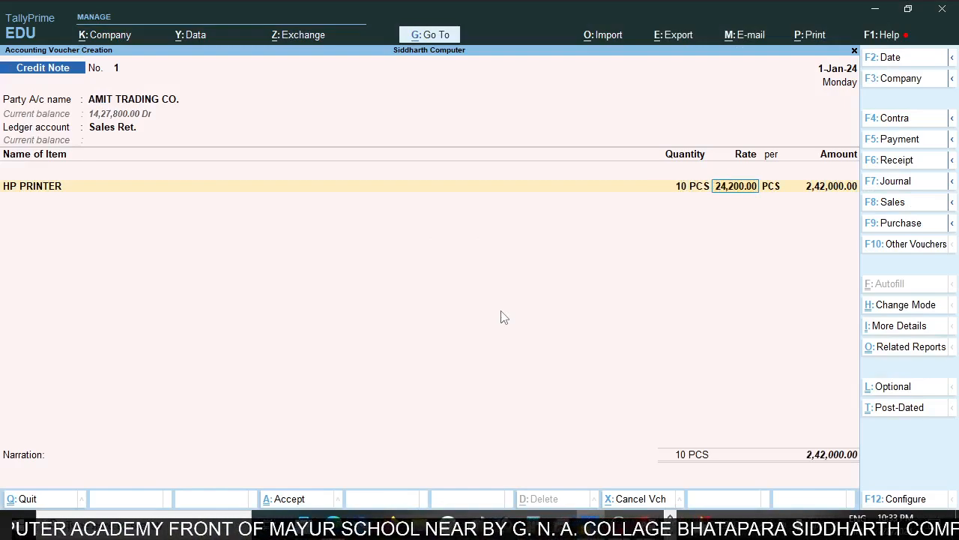
Check the HP PRINTER rate on the sales invoice in Acrobat Reader and set the returned item's rate to 24100 in TallyPrime.
{"action": "key", "text": "alt+Tab"}
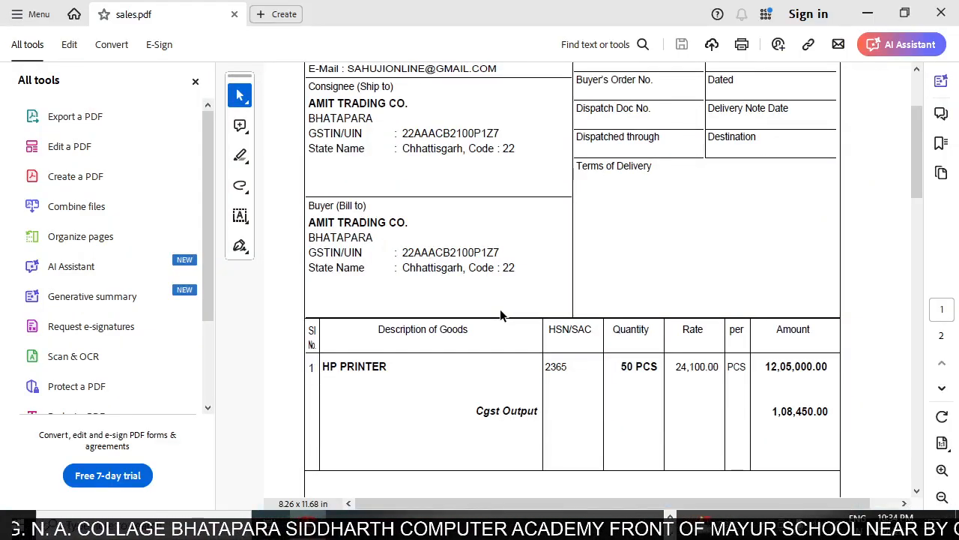
{"action": "key", "text": "alt+Tab"}
{"action": "type", "text": "2"}
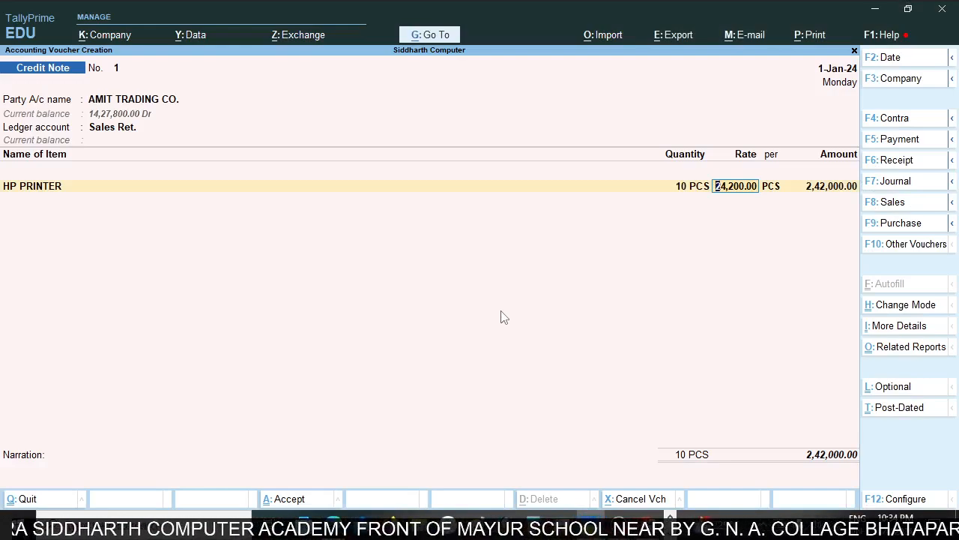
{"action": "type", "text": "4100"}
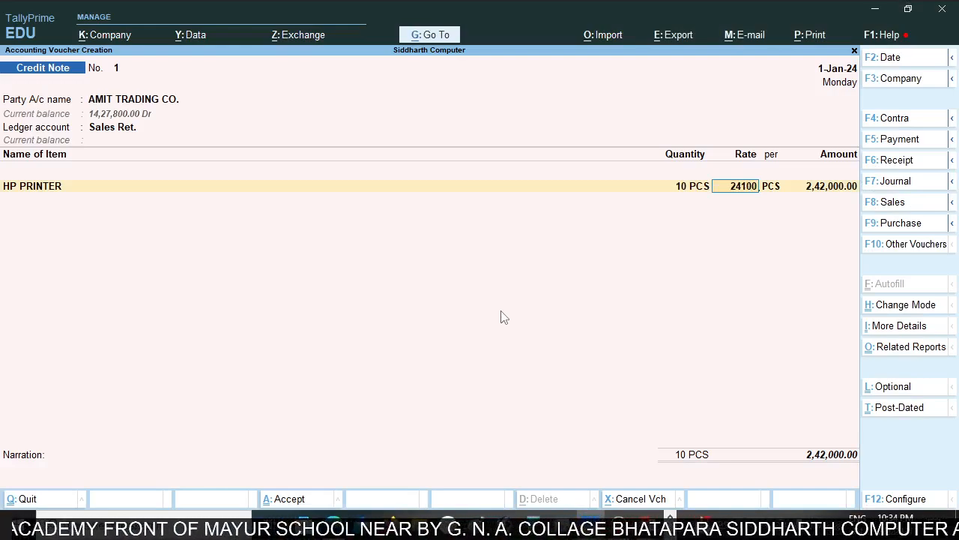
{"action": "key", "text": "Return"}
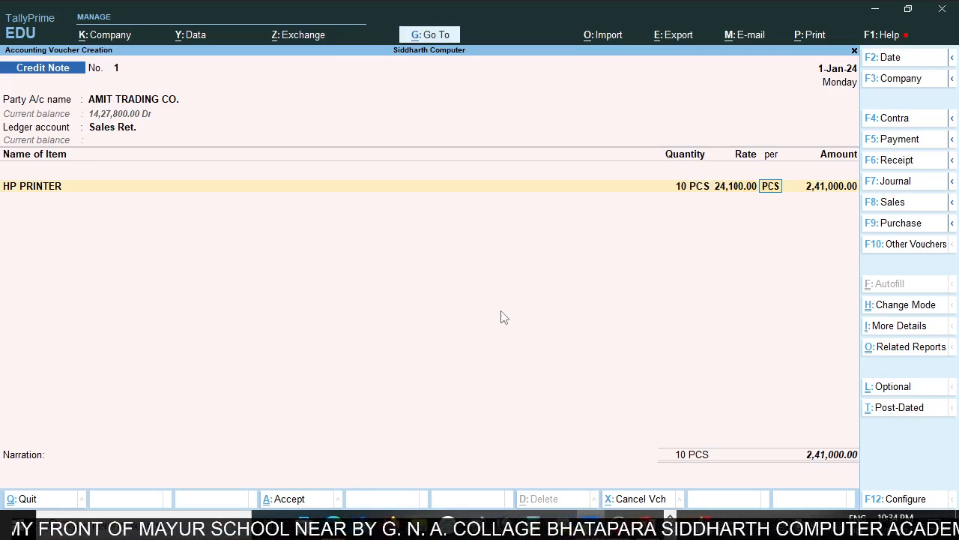
{"action": "key", "text": "Return"}
{"action": "key", "text": "Return"}
{"action": "key", "text": "Return"}
{"action": "key", "text": "Return"}
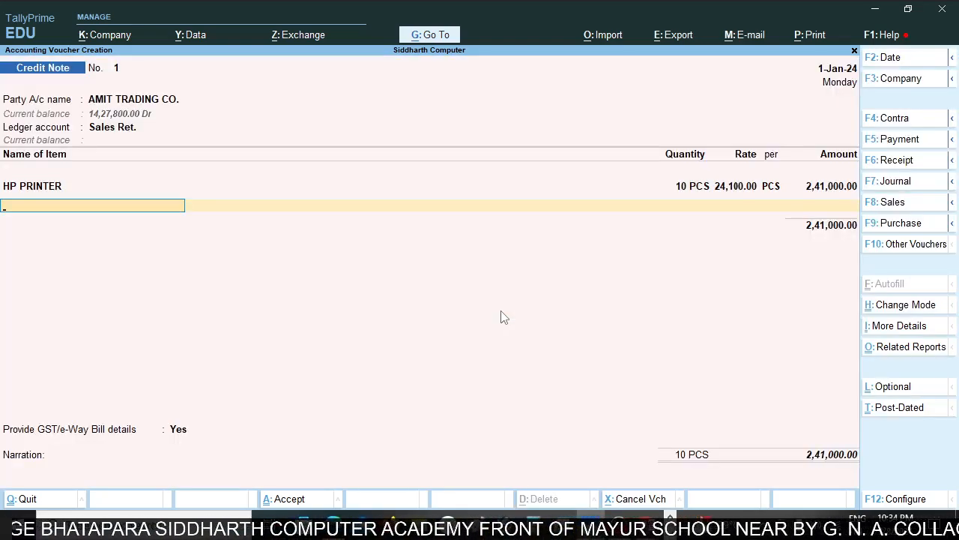
Check the tax lines on the invoice in Acrobat Reader and add the Cgst Output ledger to the credit note in TallyPrime.
{"action": "key", "text": "Return"}
{"action": "key", "text": "alt+Tab"}
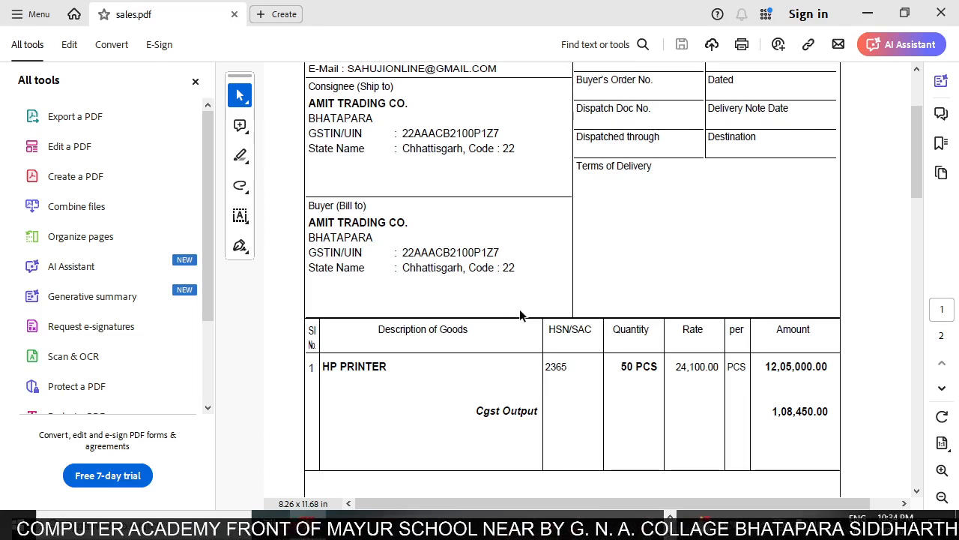
{"action": "scroll", "coordinate": [520, 314], "scroll_direction": "down", "scroll_amount": 3}
{"action": "key", "text": "alt+Tab"}
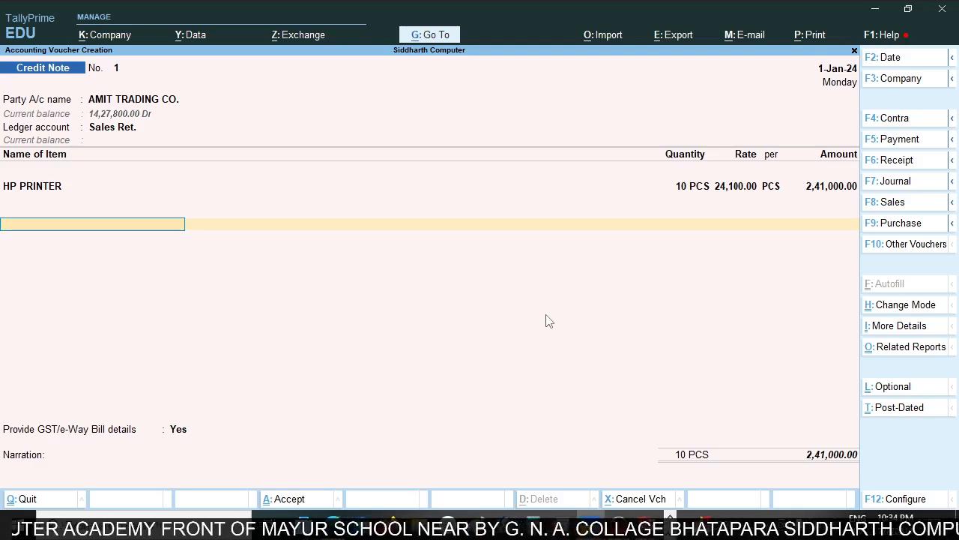
{"action": "type", "text": "Cgst"}
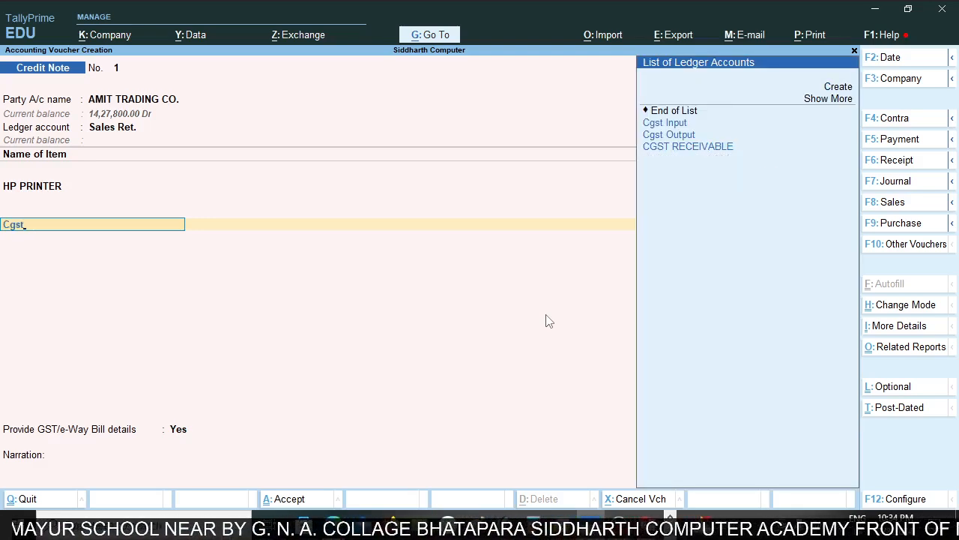
{"action": "key", "text": "Down"}
{"action": "type", "text": "t"}
{"action": "key", "text": "Return"}
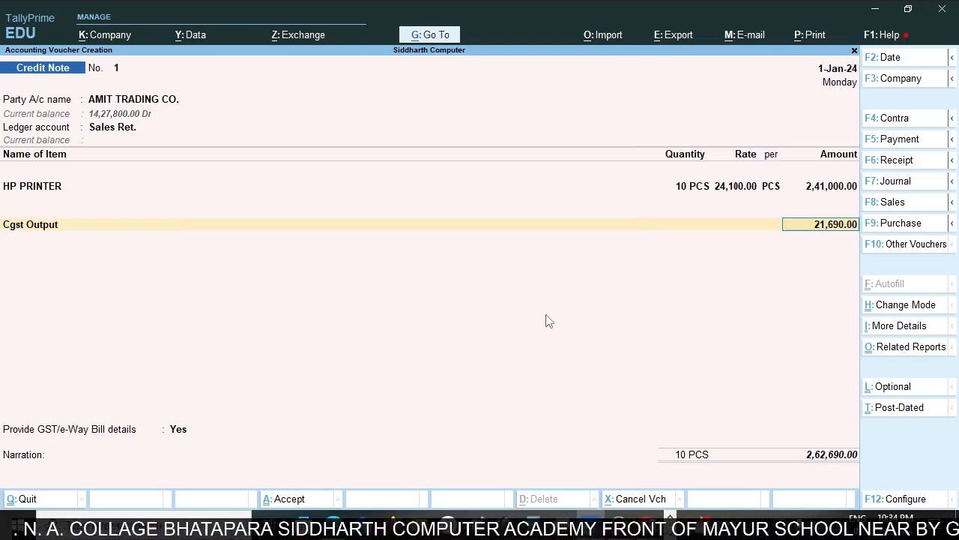
{"action": "key", "text": "Return"}
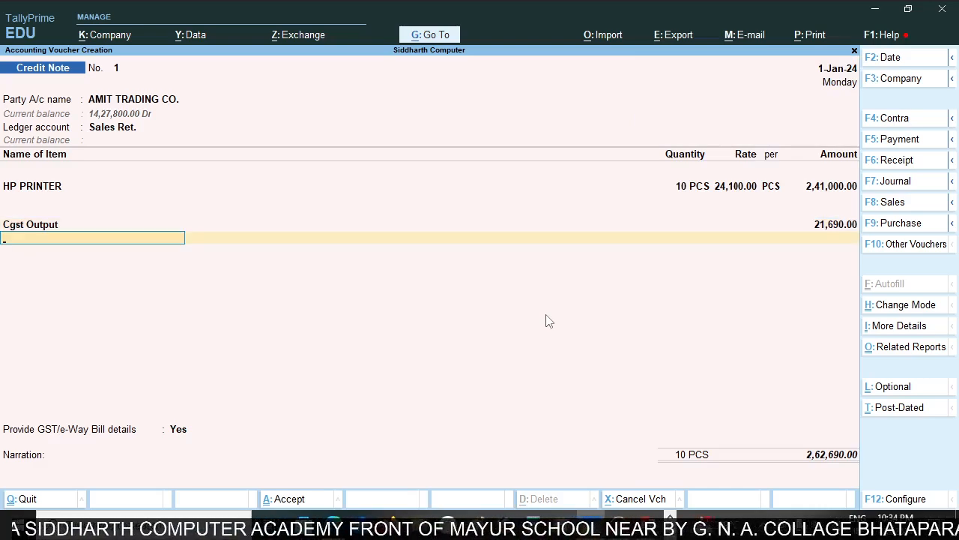
Add the Sgst Output ledger below Cgst Output with its calculated amount.
{"action": "type", "text": "Sgs"}
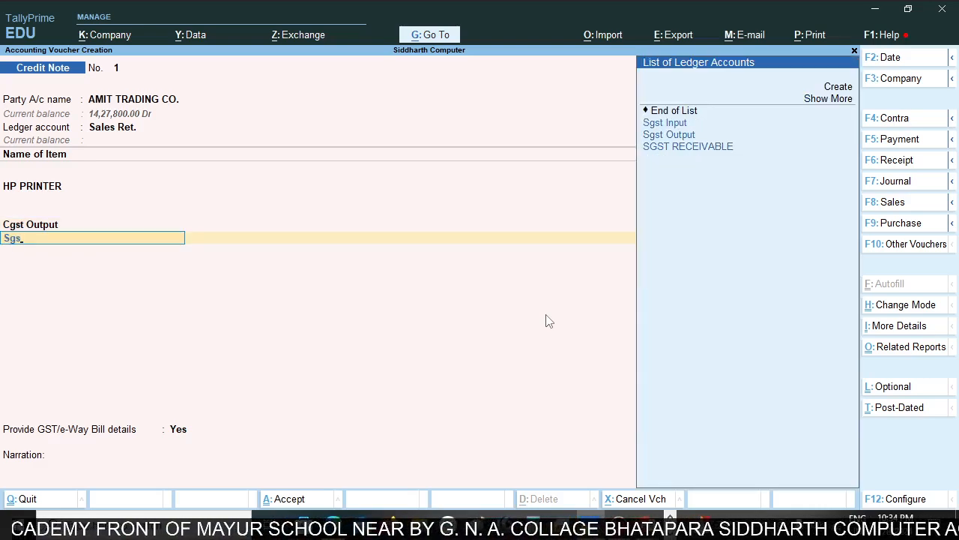
{"action": "key", "text": "Down"}
{"action": "key", "text": "Return"}
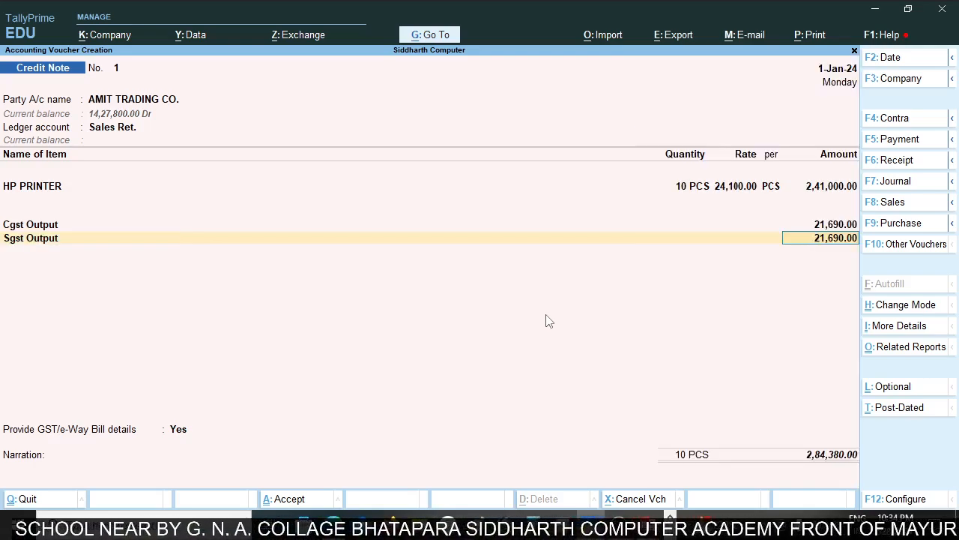
{"action": "key", "text": "Return"}
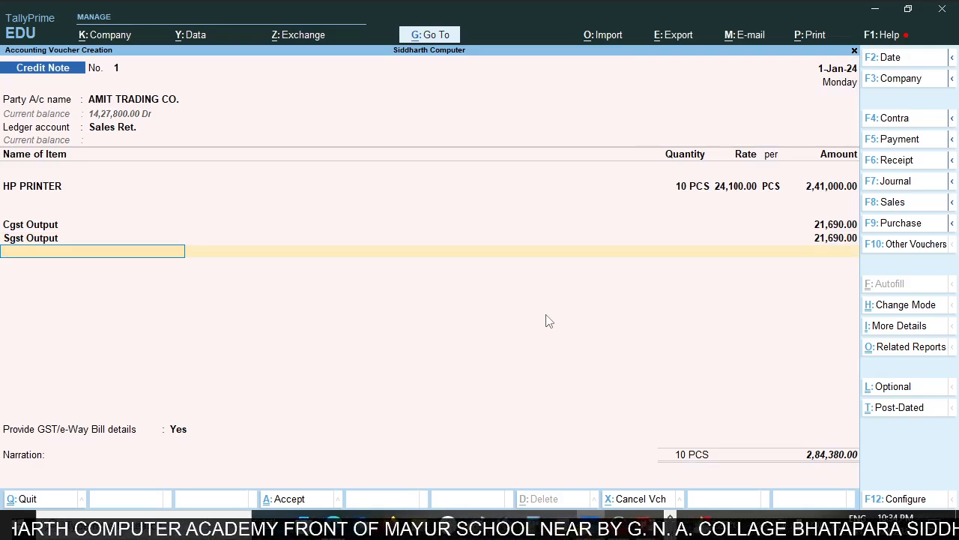
Set the reason for issuing the note to 01-Sales Return and leave the buyer's debit note number blank.
{"action": "key", "text": "Return"}
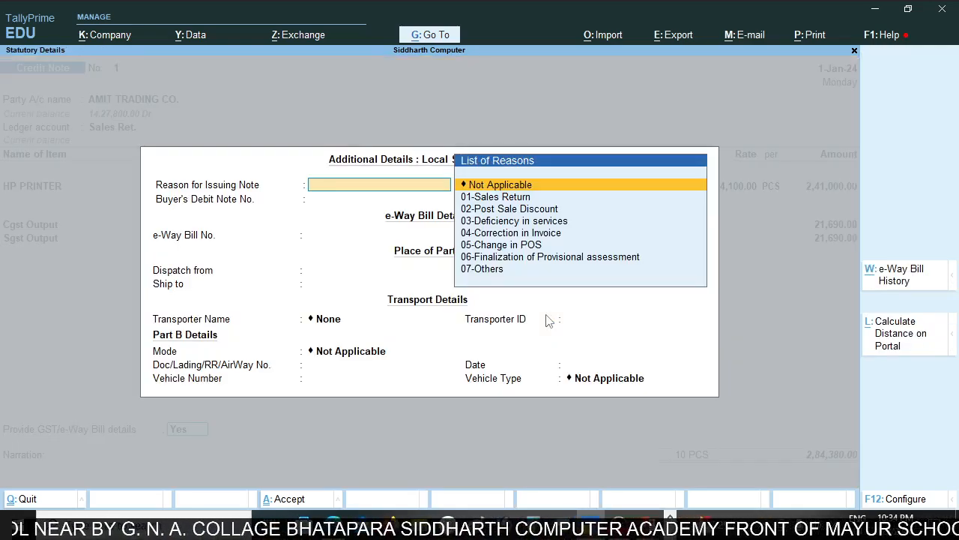
{"action": "key", "text": "Return"}
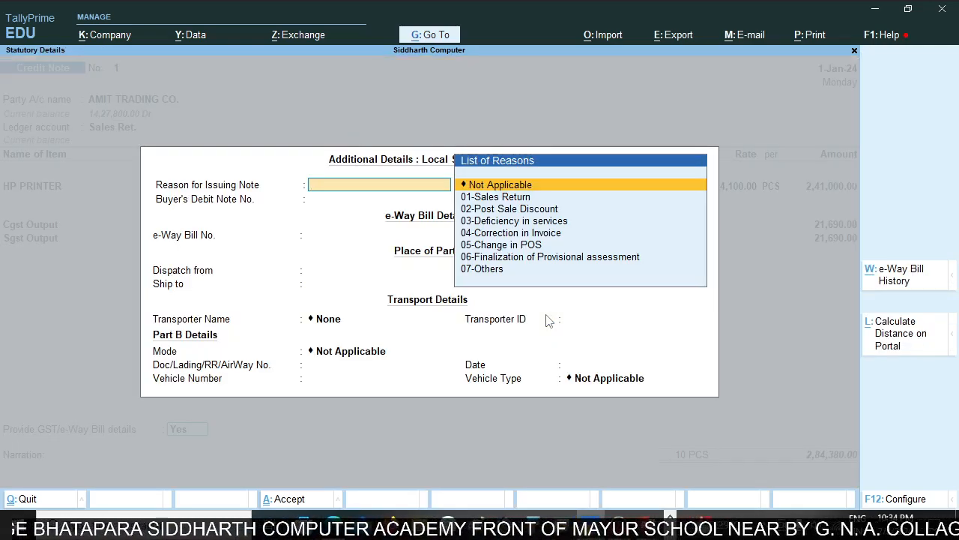
{"action": "key", "text": "Down"}
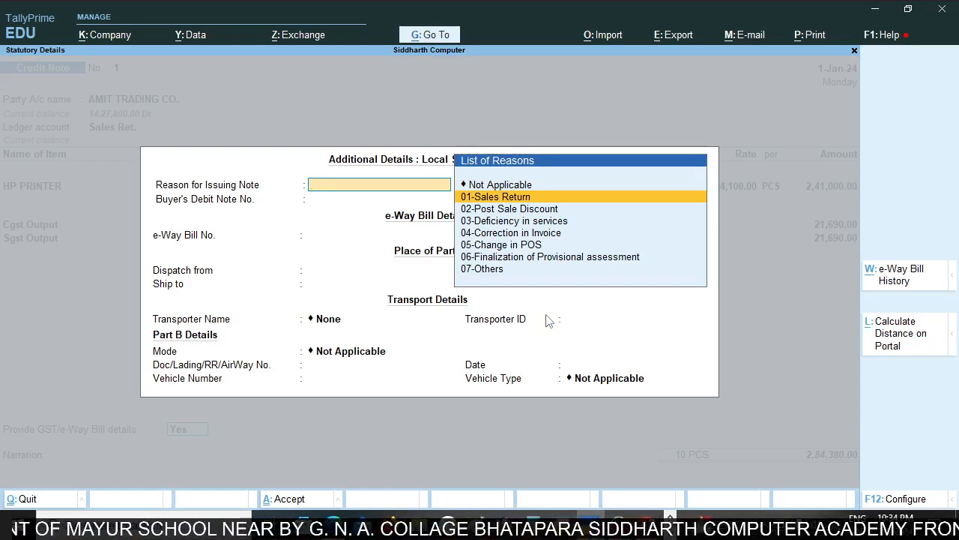
{"action": "key", "text": "Return"}
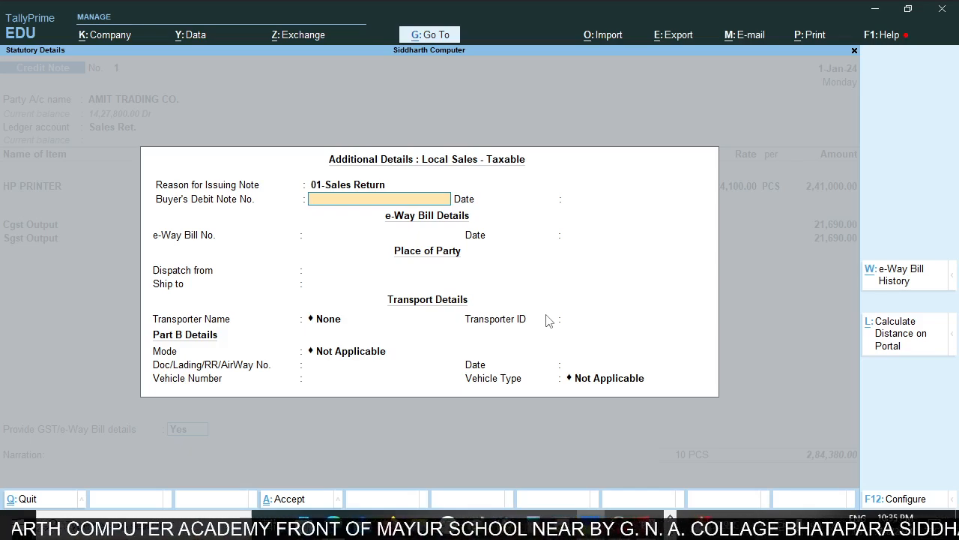
{"action": "key", "text": "Return"}
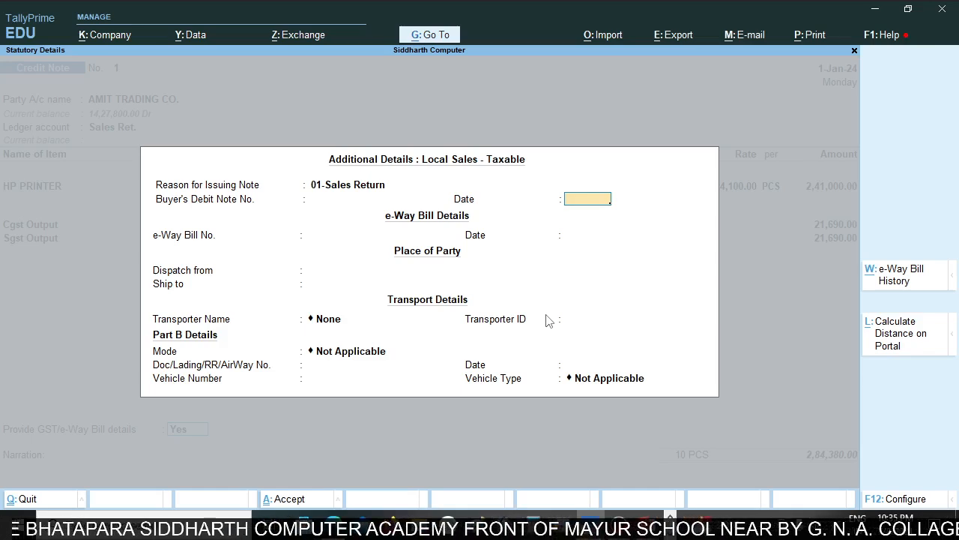
Try 2-Jan-24 as the date of the buyer's debit note and clear it again.
{"action": "type", "text": "2"}
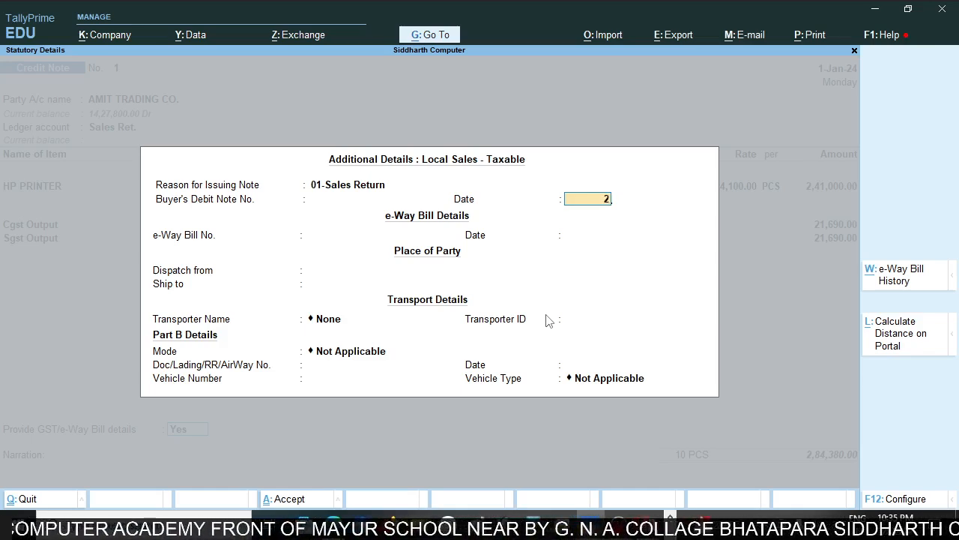
{"action": "type", "text": "jan"}
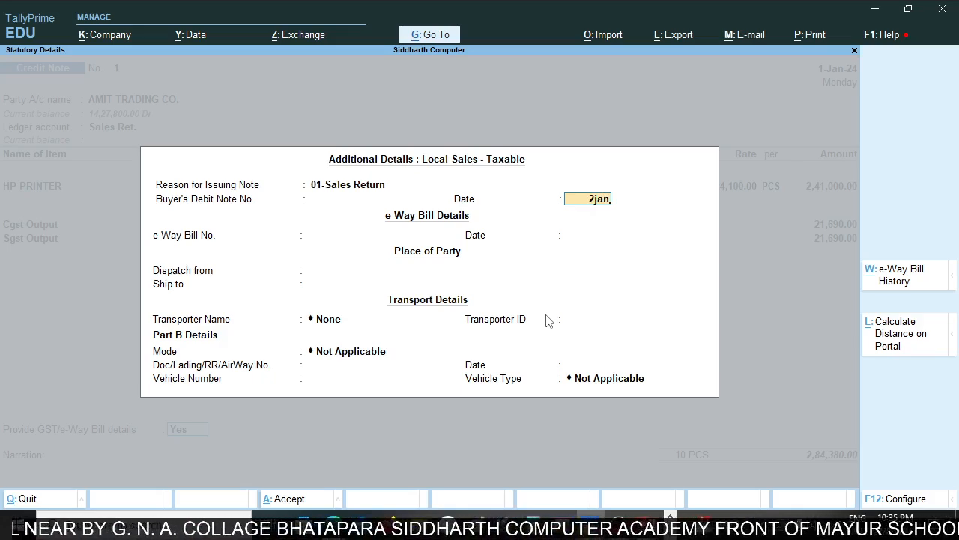
{"action": "key", "text": "Return"}
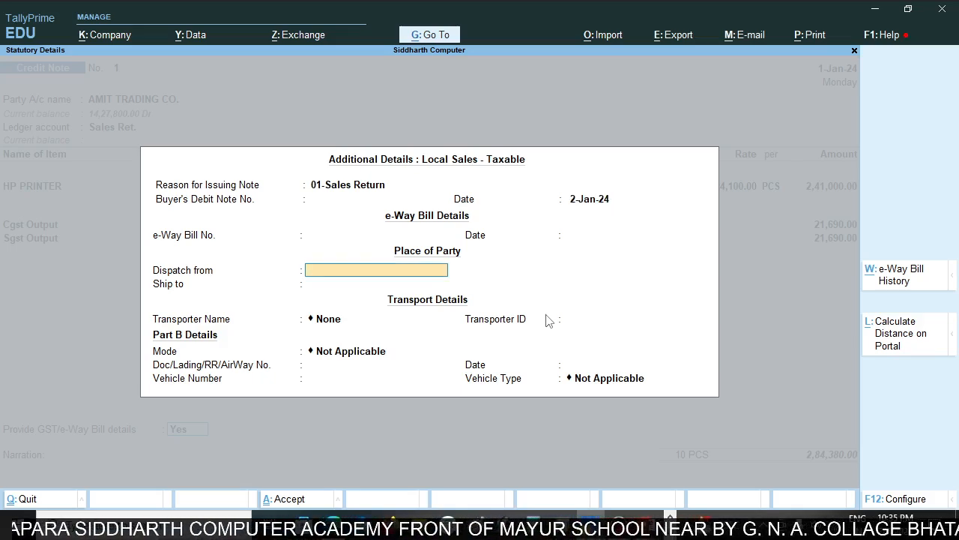
{"action": "key", "text": "BackSpace"}
{"action": "key", "text": "BackSpace"}
{"action": "key", "text": "BackSpace"}
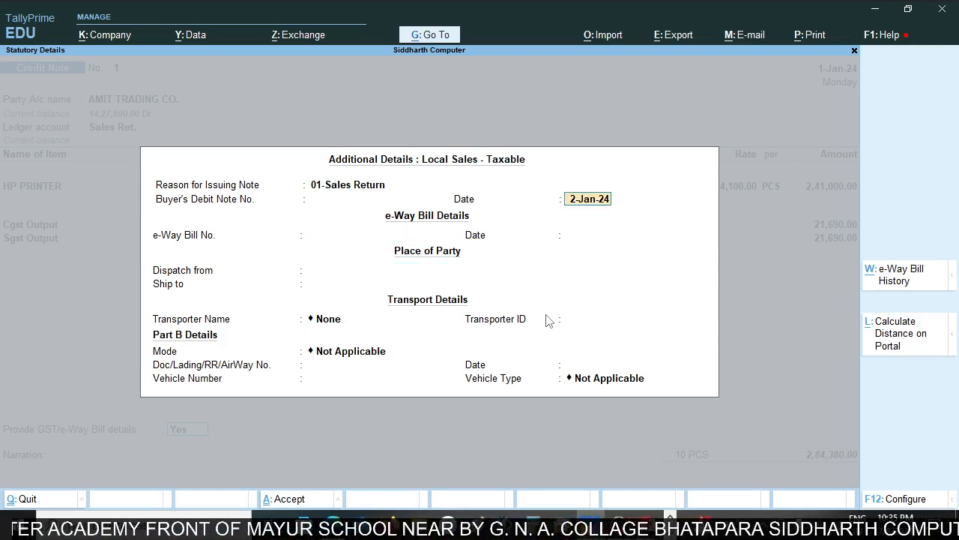
{"action": "key", "text": "BackSpace"}
Leave the debit note date, dispatch, shipping and transport details at their defaults and accept the additional GST details.
{"action": "key", "text": "Return"}
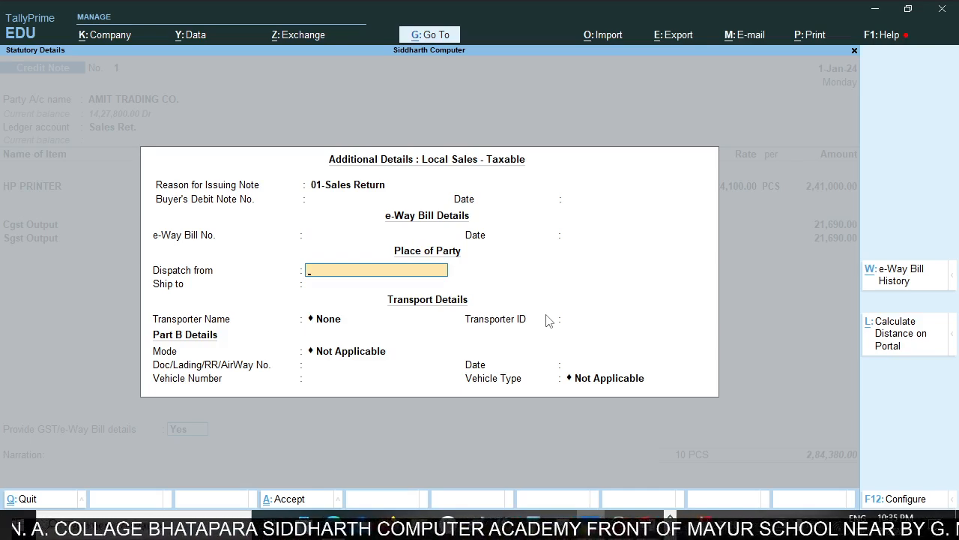
{"action": "key", "text": "Return"}
{"action": "key", "text": "Return"}
{"action": "key", "text": "Return"}
{"action": "key", "text": "Return"}
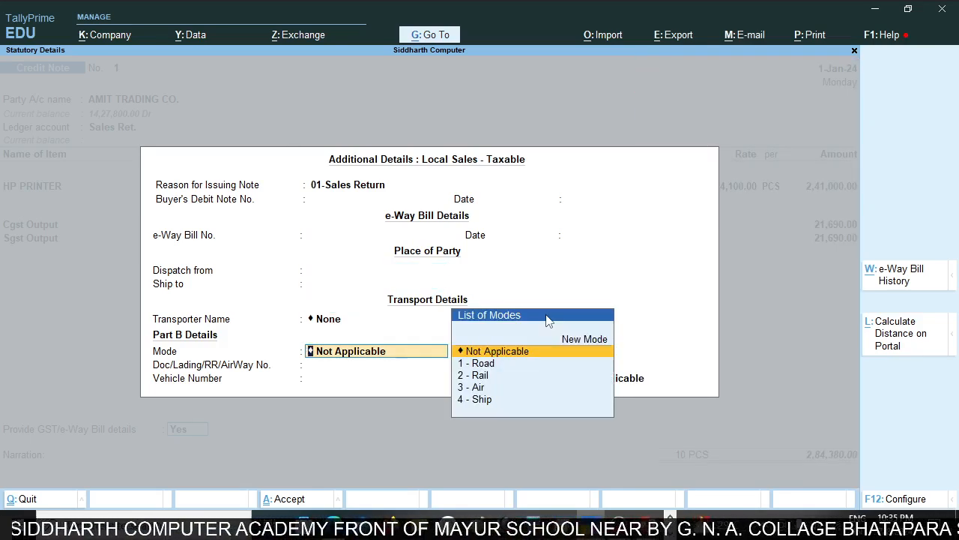
{"action": "key", "text": "ctrl+a"}
Allocate the full credit note amount as Agst Ref to bill SC/11/GST23-24, leave the narration empty, and save the voucher.
{"action": "key", "text": "Return"}
{"action": "key", "text": "Return"}
{"action": "key", "text": "Return"}
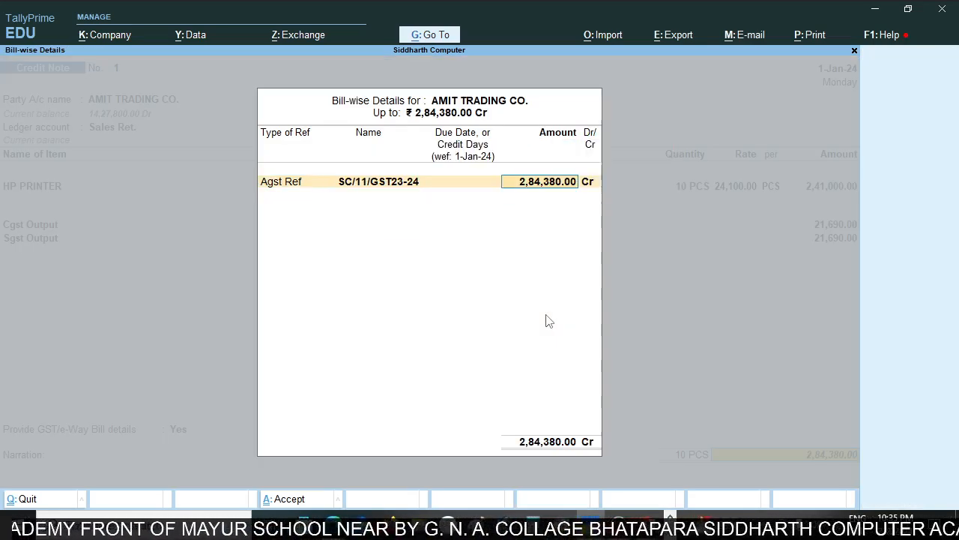
{"action": "key", "text": "Return"}
{"action": "key", "text": "Return"}
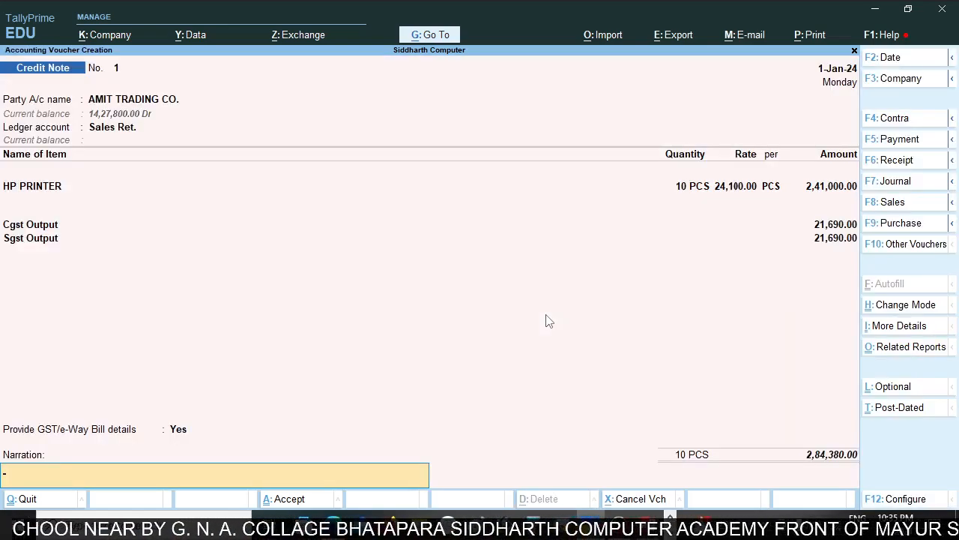
{"action": "key", "text": "Return"}
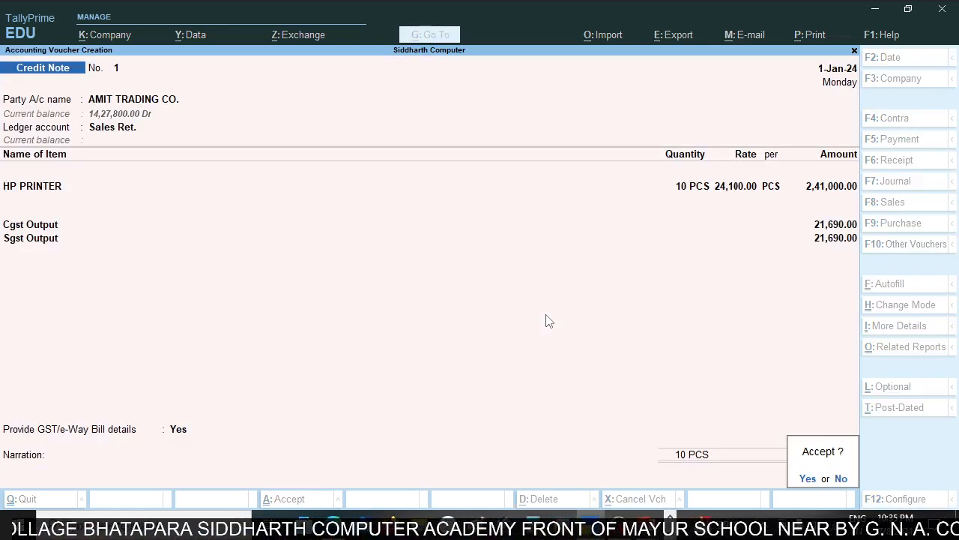
{"action": "key", "text": "Return"}
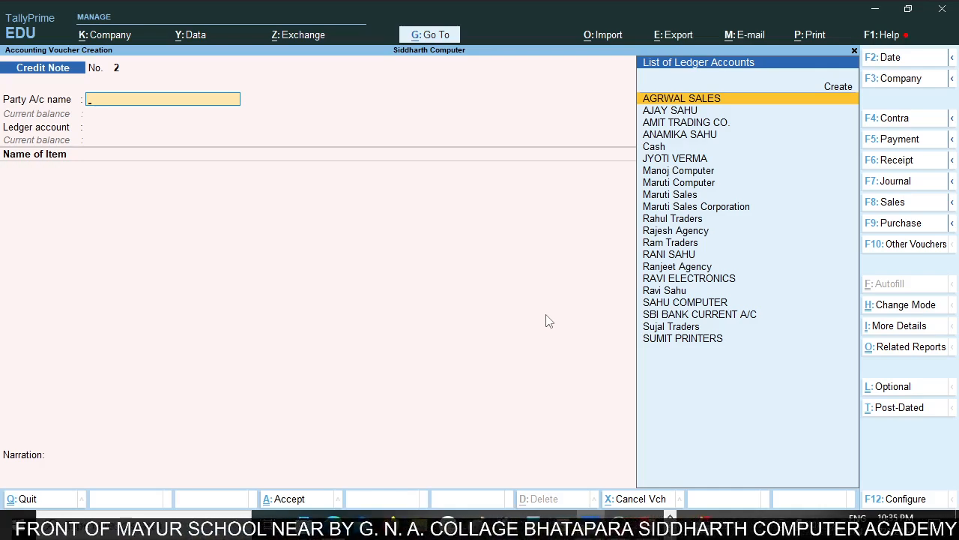
Look at the sales invoice in Acrobat Reader again and leave voucher creation in TallyPrime for the Gateway of Tally.
{"action": "key", "text": "alt+Tab"}
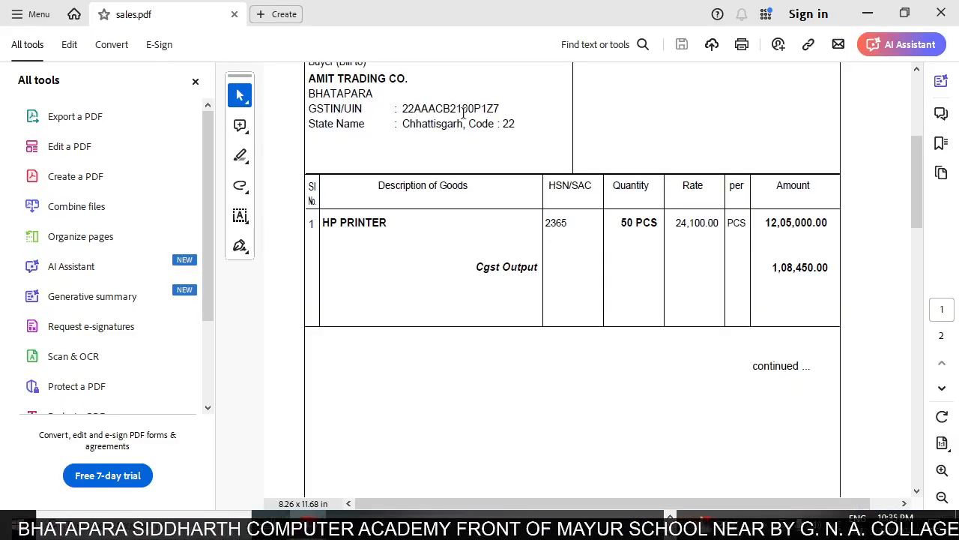
{"action": "key", "text": "alt+Tab"}
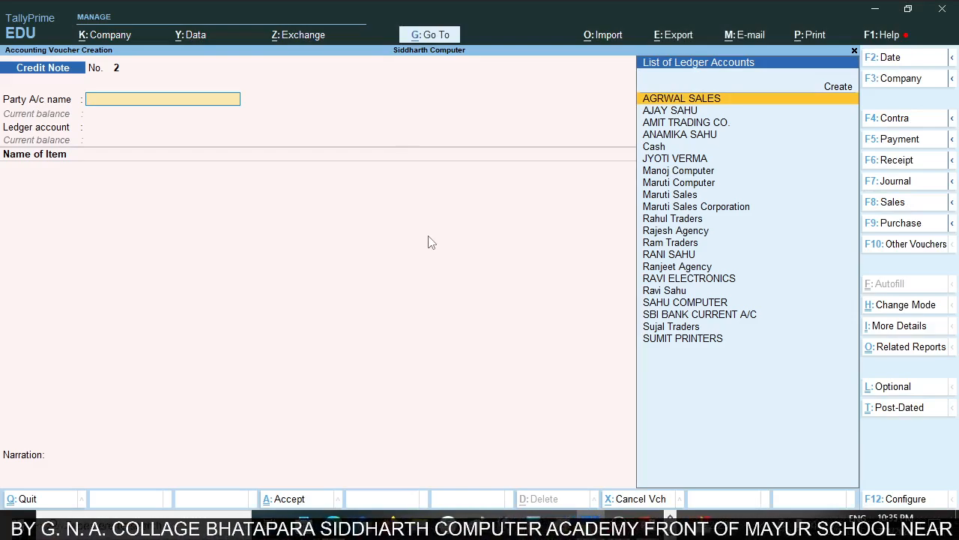
{"action": "key", "text": "Escape"}
{"action": "key", "text": "y"}
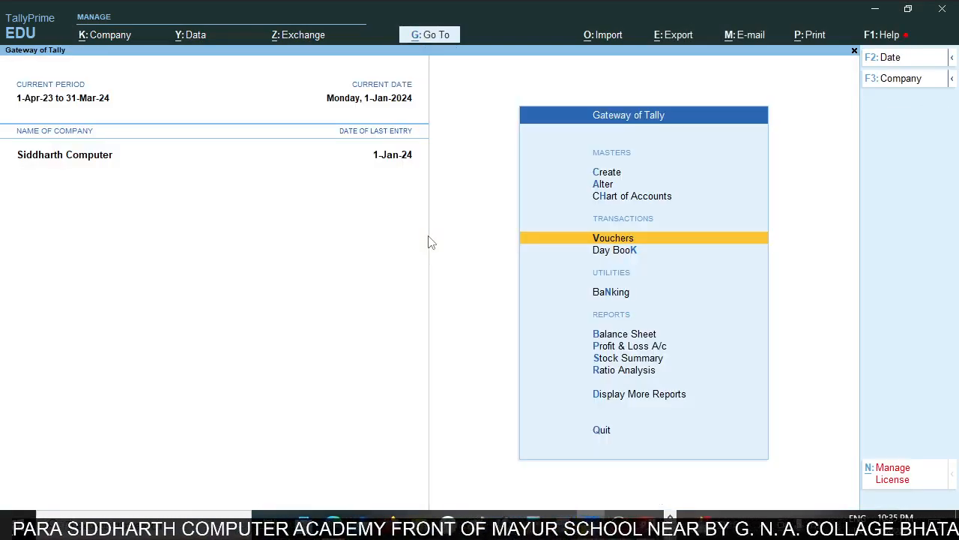
{"action": "key", "text": "Escape"}
{"action": "key", "text": "n"}
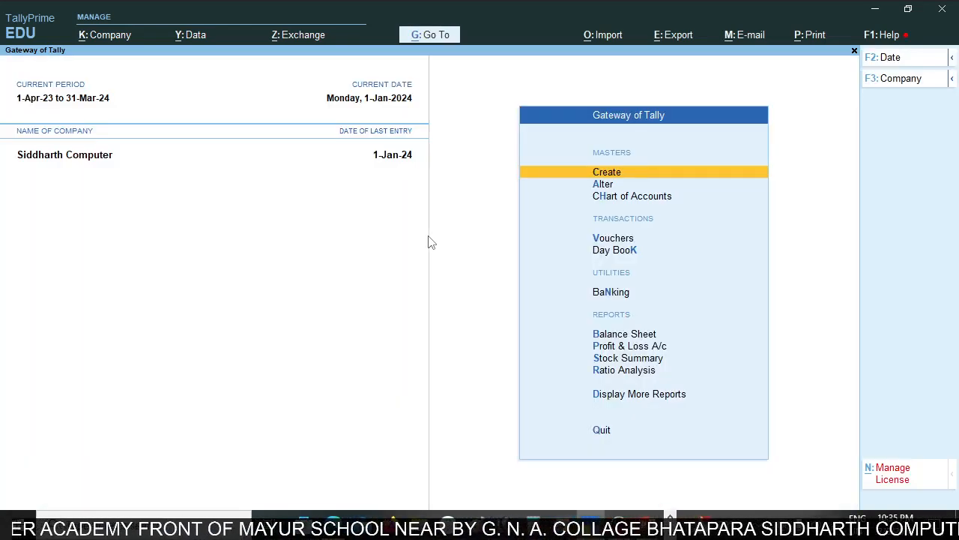
Open the ledger vouchers report for AMIT TRADING CO. and select the Sales Ret. credit note entry.
{"action": "type", "text": "dalA"}
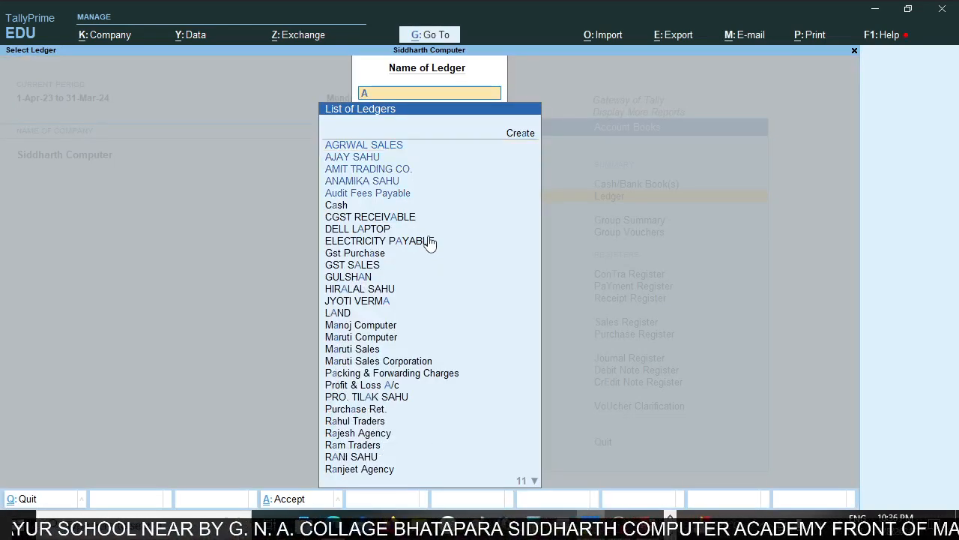
{"action": "type", "text": "mi"}
{"action": "key", "text": "Return"}
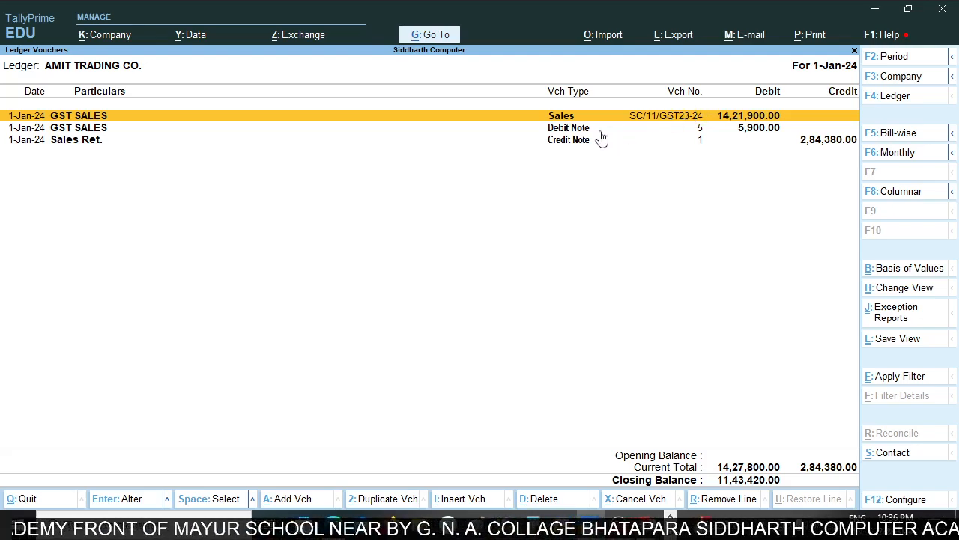
{"action": "left_click", "coordinate": [793, 142]}
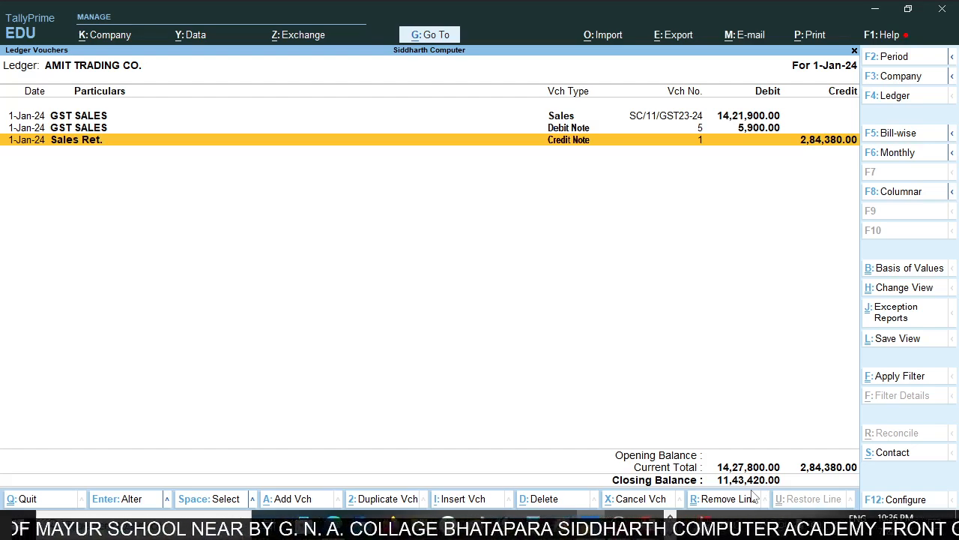
Find the GST reports and open GSTR-1.
{"action": "key", "text": "alt+g"}
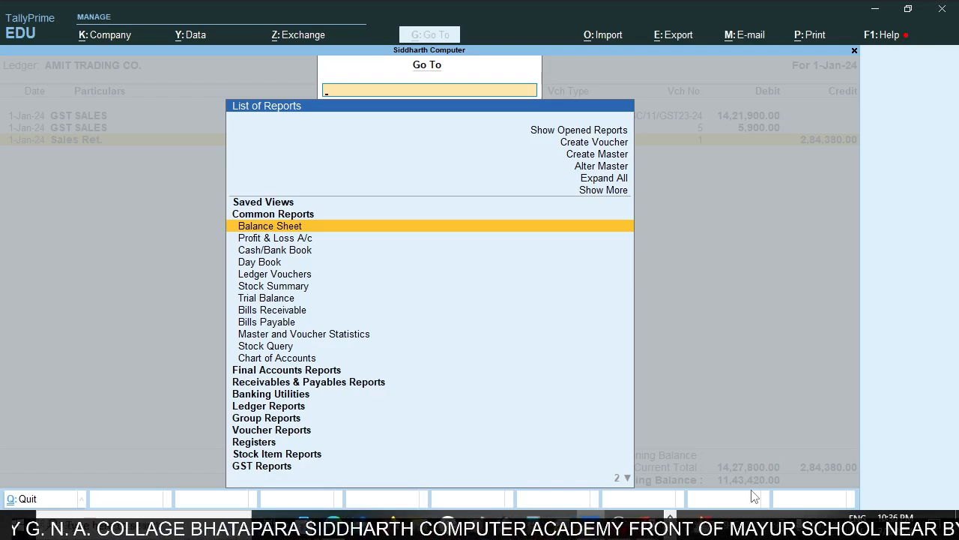
{"action": "type", "text": "Gst"}
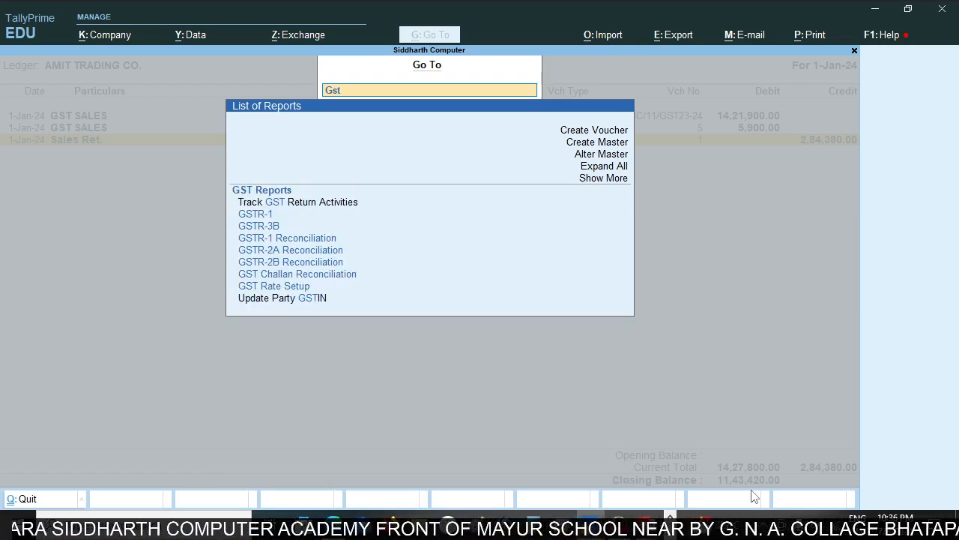
{"action": "key", "text": "Down"}
{"action": "key", "text": "Down"}
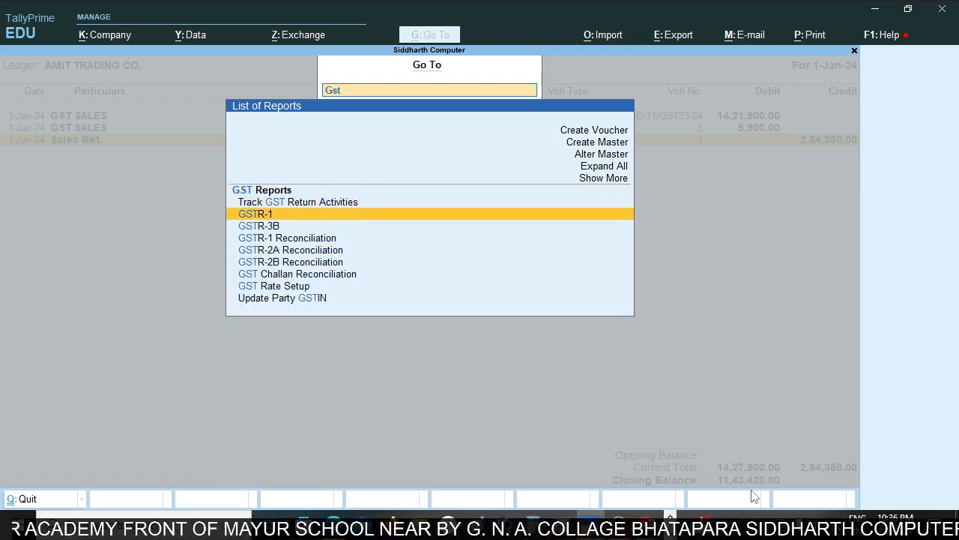
{"action": "key", "text": "Return"}
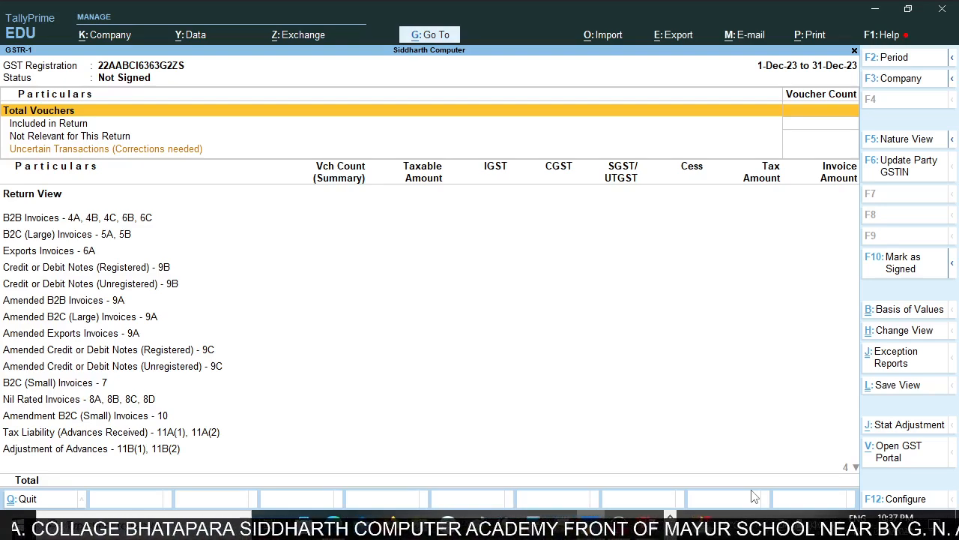
Set the GSTR-1 report period from 1-Apr-23 to 31-Mar-24.
{"action": "key", "text": "F2"}
{"action": "type", "text": "apr"}
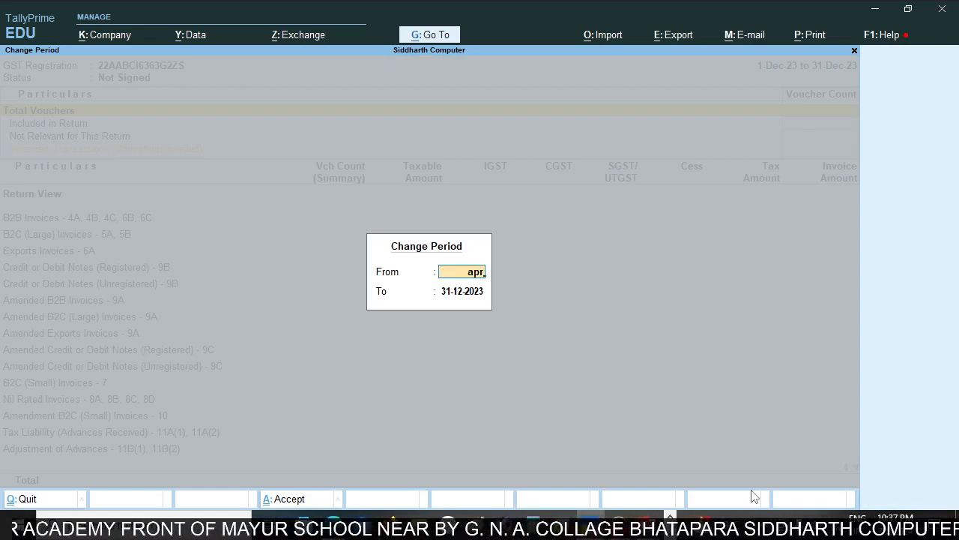
{"action": "key", "text": "Return"}
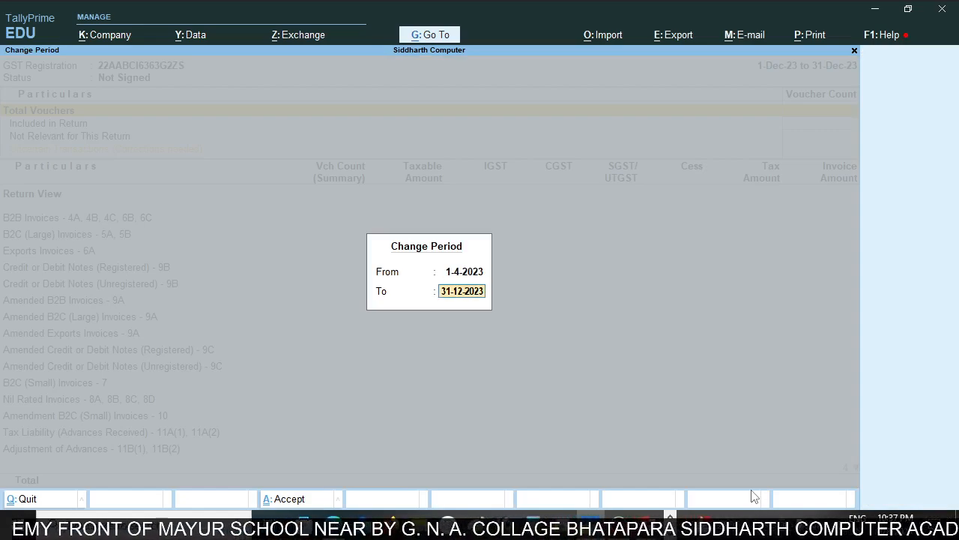
{"action": "type", "text": "mar"}
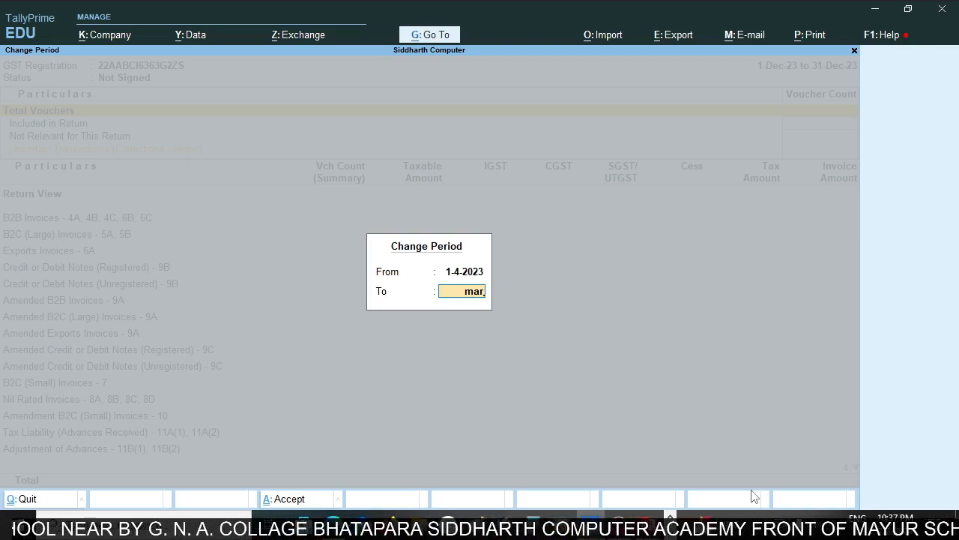
{"action": "key", "text": "Return"}
Drill down through Credit or Debit Notes (Registered) - 9B and open the AMIT TRADING CO. credit note for alteration.
{"action": "key", "text": "Down"}
{"action": "key", "text": "Down"}
{"action": "key", "text": "Down"}
{"action": "key", "text": "Down"}
{"action": "key", "text": "Down"}
{"action": "key", "text": "Down"}
{"action": "key", "text": "Down"}
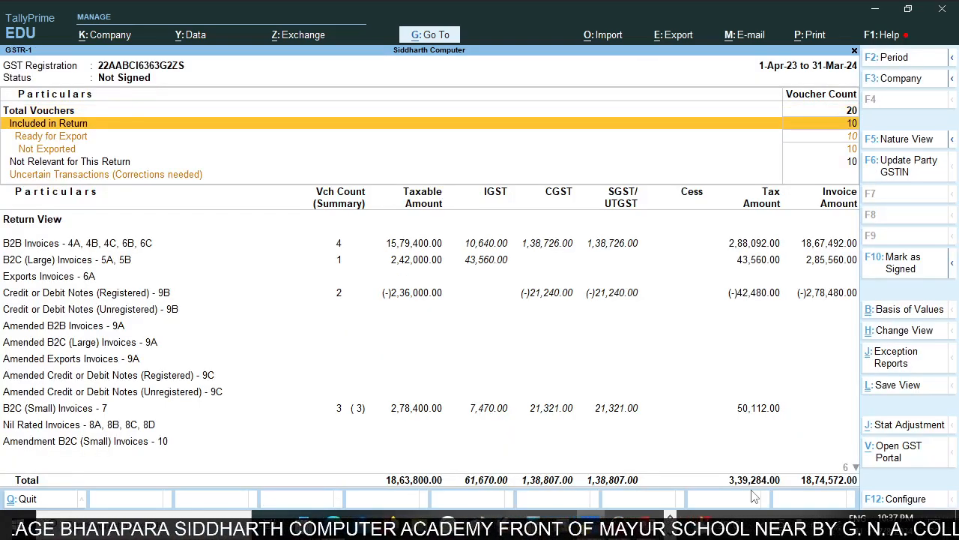
{"action": "key", "text": "Down"}
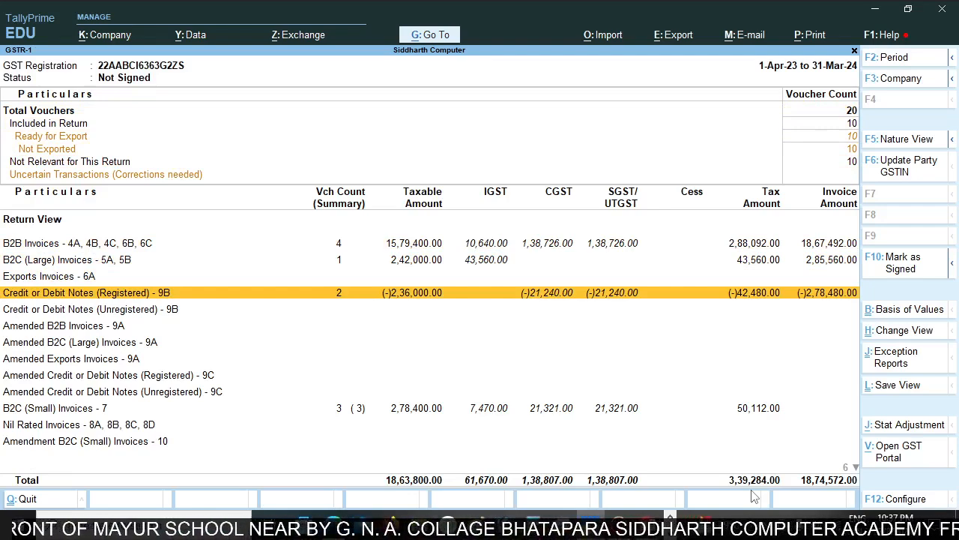
{"action": "key", "text": "Return"}
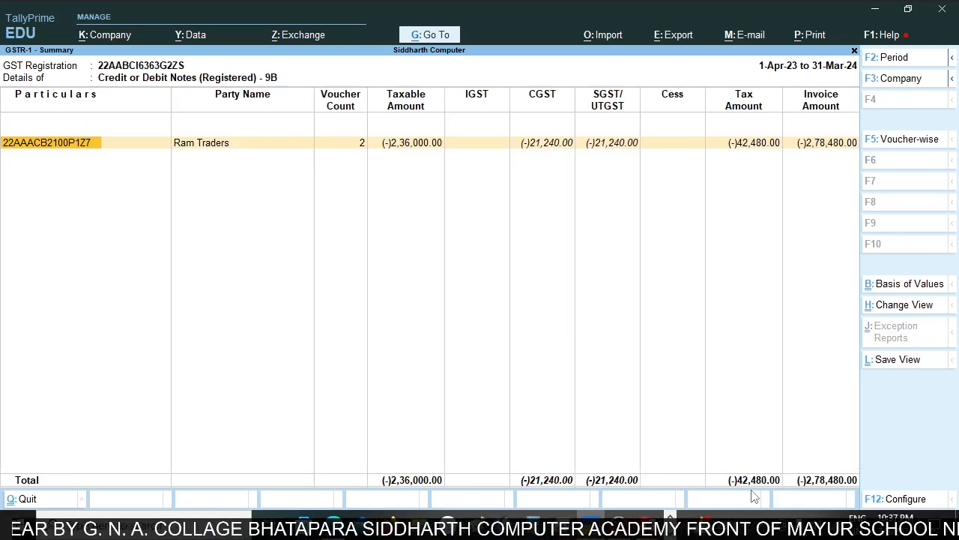
{"action": "key", "text": "Return"}
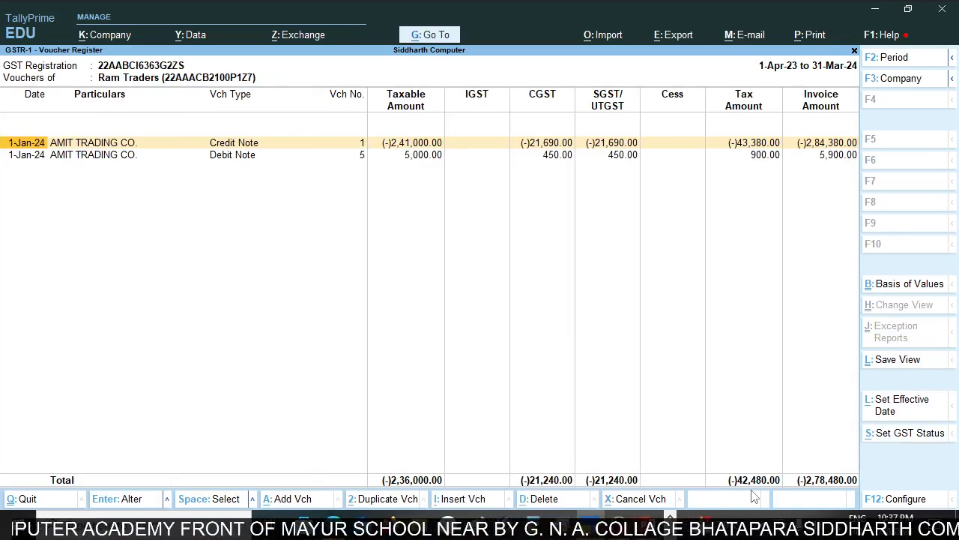
{"action": "key", "text": "Return"}
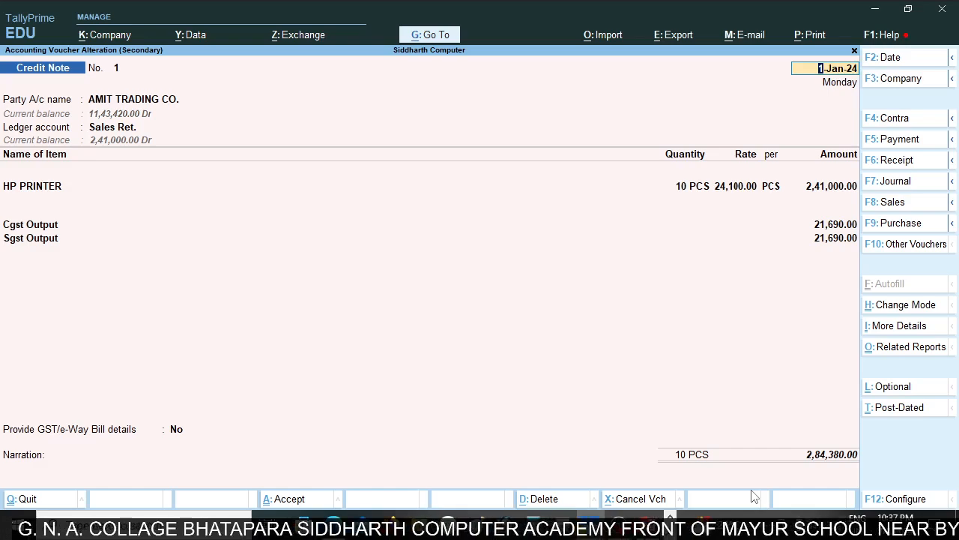
Accept the credit note's existing date, receipt details, original invoice details and party details for AMIT TRADING CO.
{"action": "key", "text": "Return"}
{"action": "key", "text": "Return"}
{"action": "key", "text": "Return"}
{"action": "key", "text": "Return"}
{"action": "key", "text": "Return"}
{"action": "key", "text": "Return"}
{"action": "key", "text": "Return"}
{"action": "key", "text": "Return"}
{"action": "key", "text": "Return"}
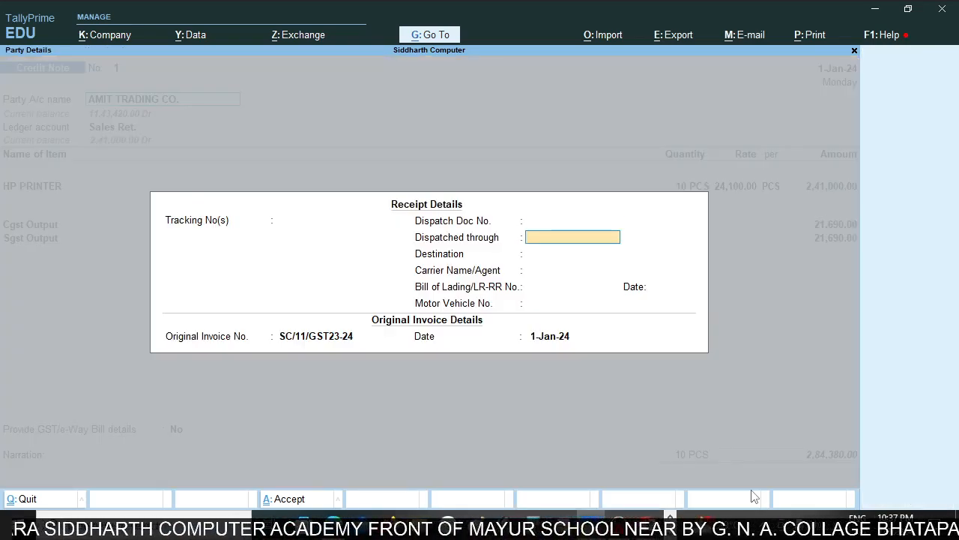
{"action": "key", "text": "Return"}
{"action": "key", "text": "Return"}
{"action": "key", "text": "Return"}
{"action": "key", "text": "Return"}
{"action": "key", "text": "Return"}
{"action": "key", "text": "Return"}
{"action": "key", "text": "Return"}
{"action": "key", "text": "Return"}
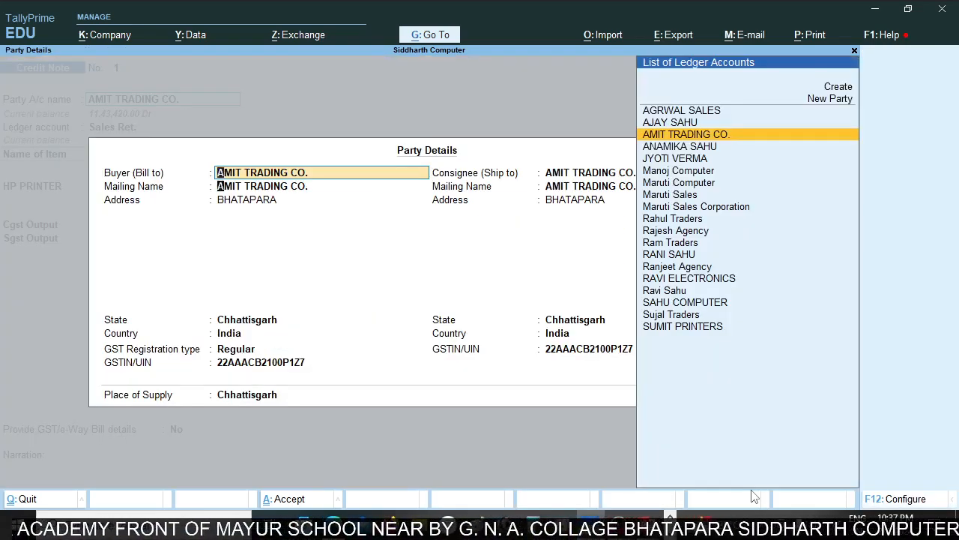
{"action": "key", "text": "Return"}
{"action": "key", "text": "Return"}
{"action": "key", "text": "Return"}
{"action": "key", "text": "Return"}
{"action": "key", "text": "Return"}
{"action": "key", "text": "Return"}
{"action": "key", "text": "Return"}
{"action": "key", "text": "Return"}
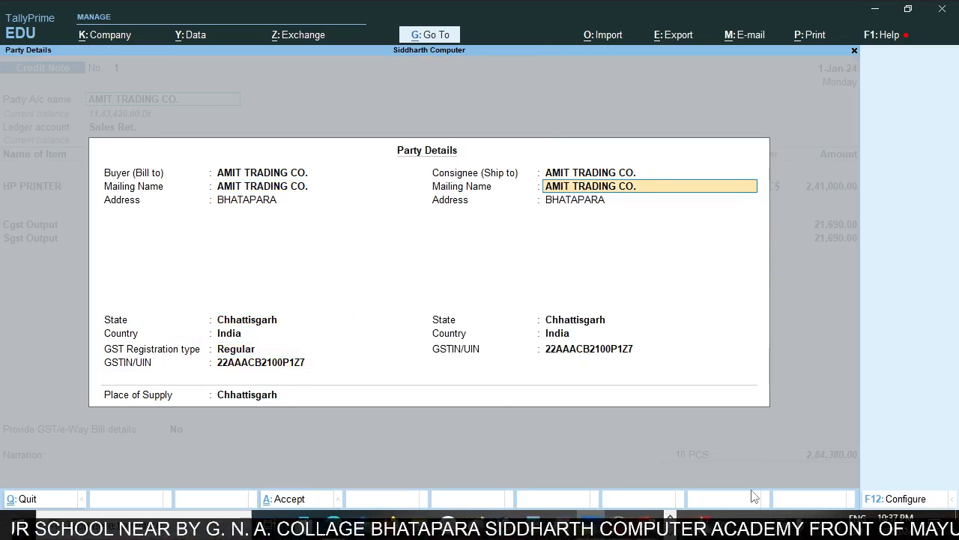
Keep the HP PRINTER item and tax lines, and set Provide GST/e-Way Bill details to Yes.
{"action": "key", "text": "Return"}
{"action": "key", "text": "Return"}
{"action": "key", "text": "Return"}
{"action": "key", "text": "Return"}
{"action": "key", "text": "Return"}
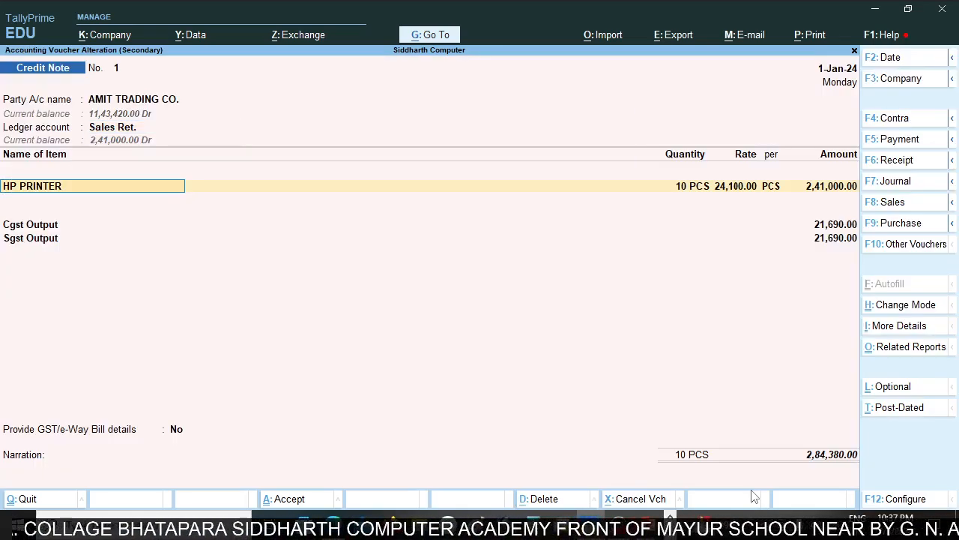
{"action": "key", "text": "Return"}
{"action": "key", "text": "Return"}
{"action": "key", "text": "Return"}
{"action": "key", "text": "Return"}
{"action": "key", "text": "Return"}
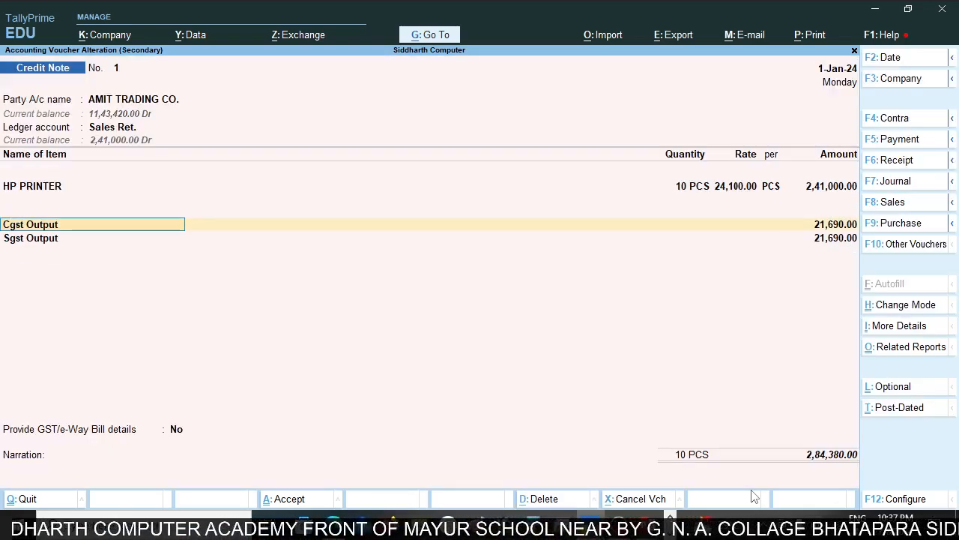
{"action": "key", "text": "Return"}
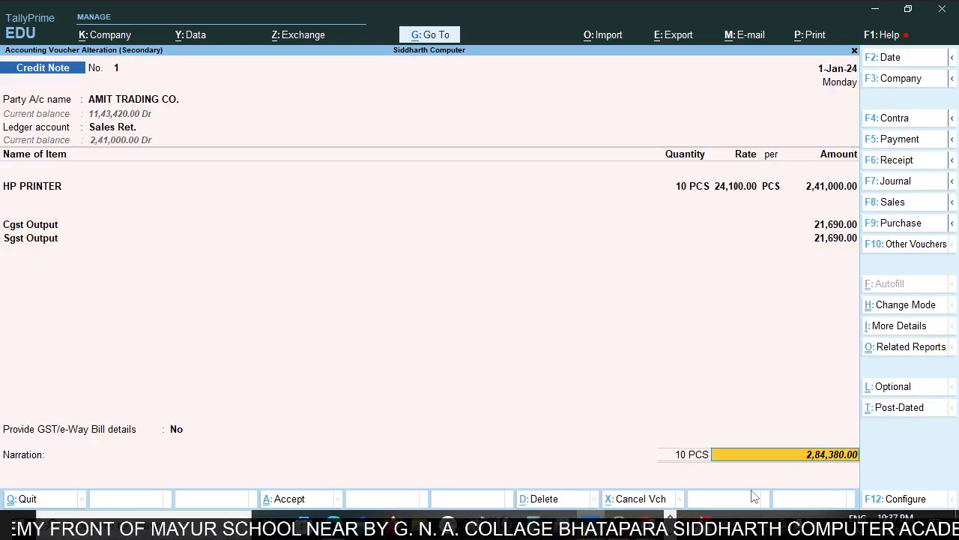
{"action": "key", "text": "Return"}
{"action": "key", "text": "Escape"}
{"action": "key", "text": "BackSpace"}
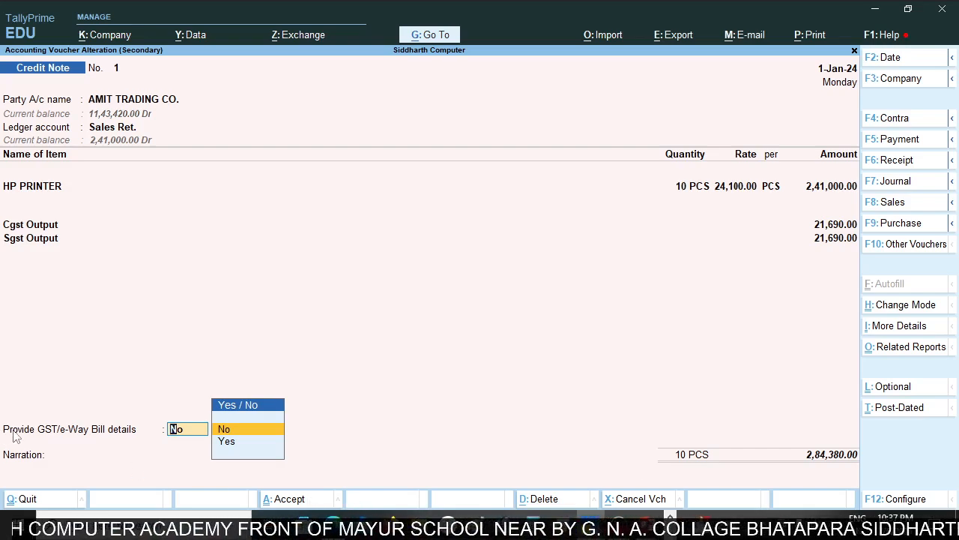
{"action": "key", "text": "Down"}
{"action": "key", "text": "Return"}
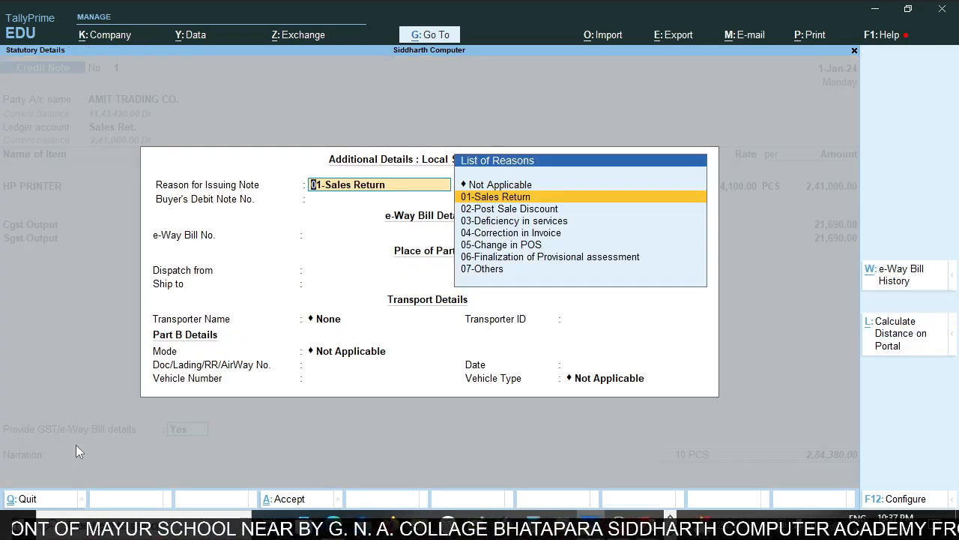
Keep 01-Sales Return as the reason for issuing the note and enter Dn121 as the buyer's debit note number.
{"action": "key", "text": "Return"}
{"action": "key", "text": "Return"}
{"action": "key", "text": "Return"}
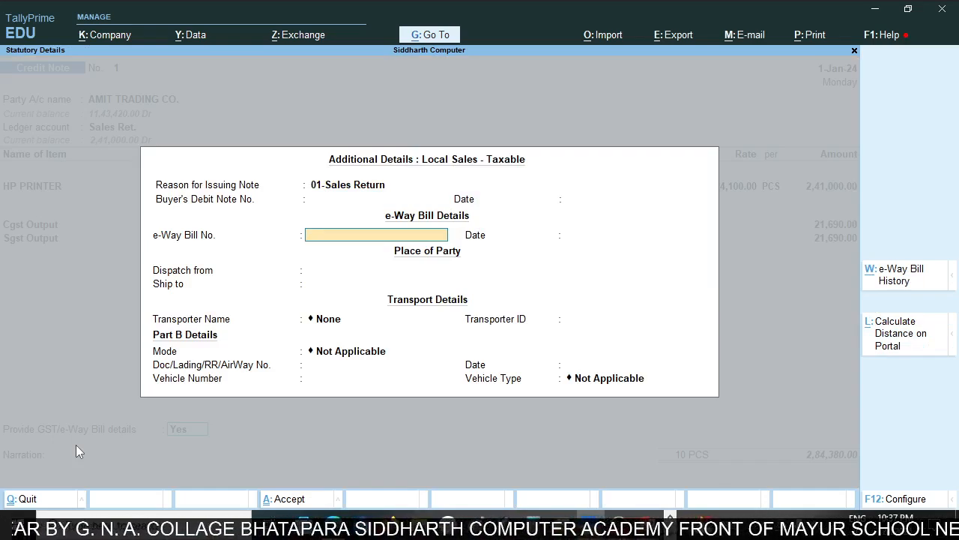
{"action": "key", "text": "BackSpace"}
{"action": "key", "text": "BackSpace"}
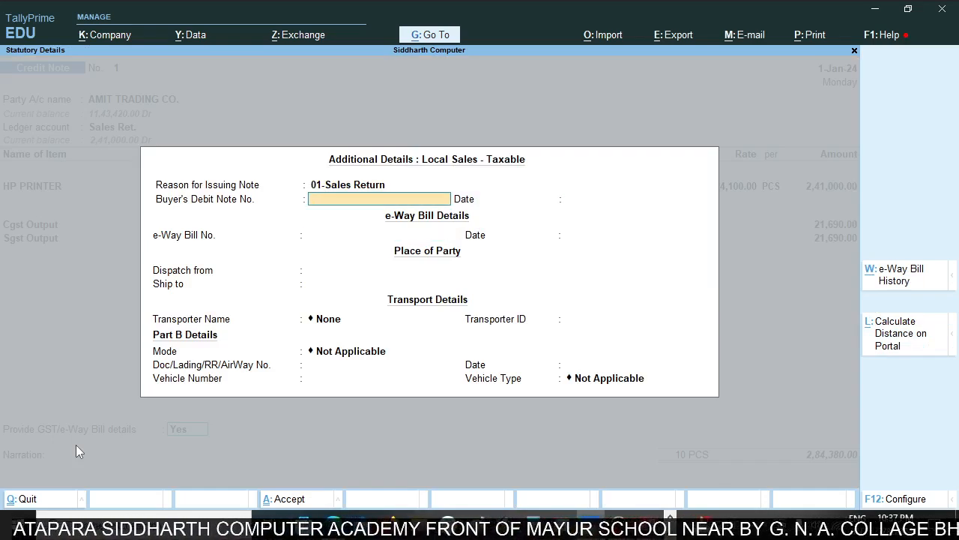
{"action": "type", "text": "D"}
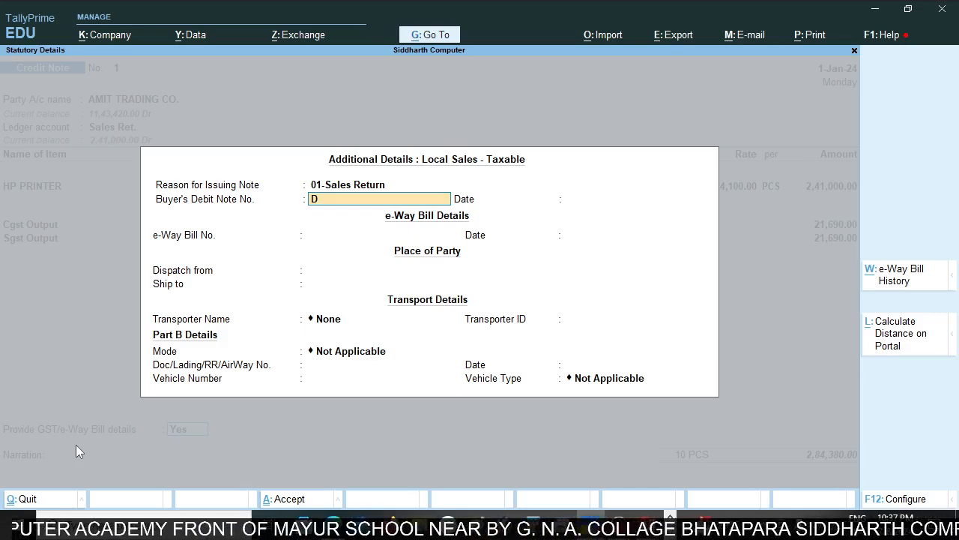
{"action": "key", "text": "BackSpace"}
{"action": "type", "text": "Dn1"}
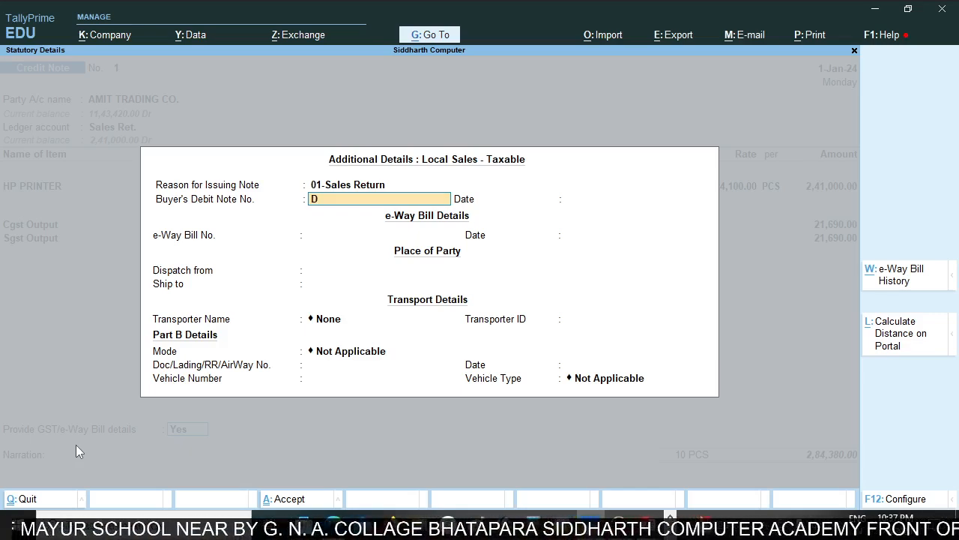
{"action": "type", "text": "21"}
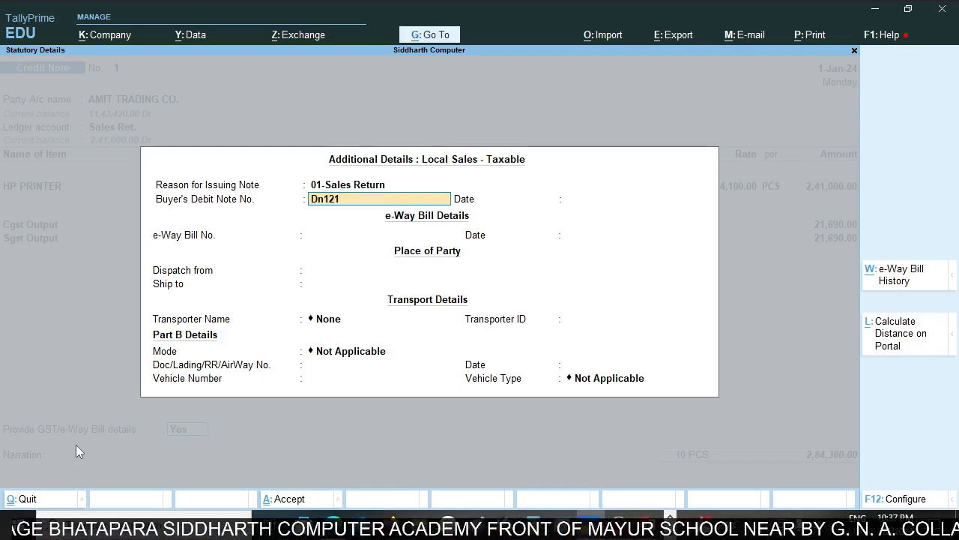
{"action": "key", "text": "Return"}
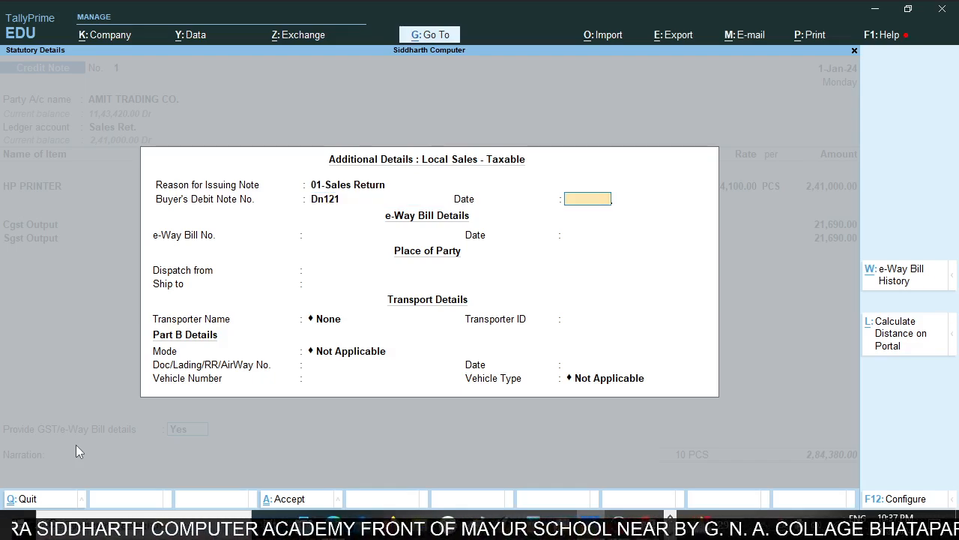
Set the buyer's debit note date to 2-Apr-23 and accept the remaining e-Way Bill, place and transport details at their defaults.
{"action": "type", "text": "2"}
{"action": "key", "text": "Return"}
{"action": "key", "text": "Return"}
{"action": "key", "text": "Return"}
{"action": "key", "text": "Return"}
{"action": "key", "text": "Return"}
{"action": "key", "text": "Return"}
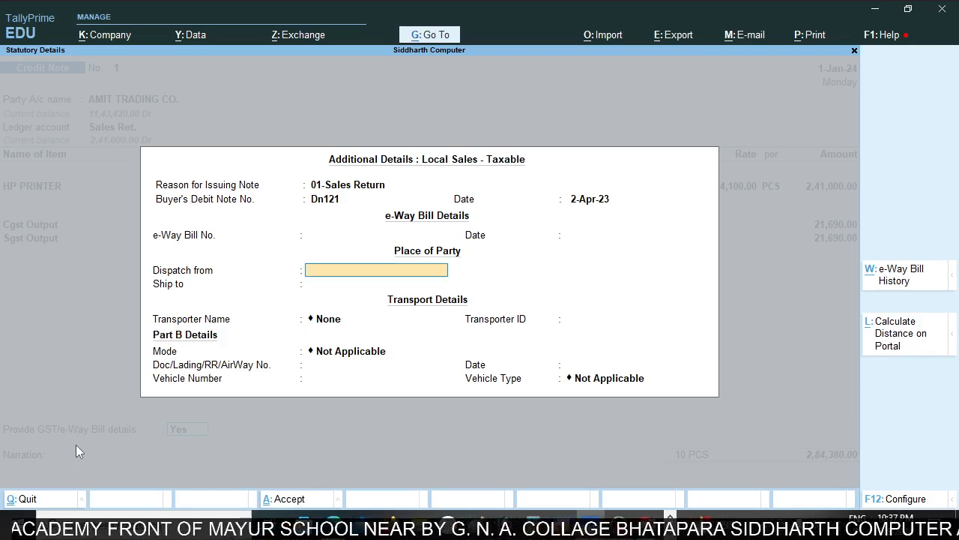
{"action": "key", "text": "Return"}
{"action": "key", "text": "Return"}
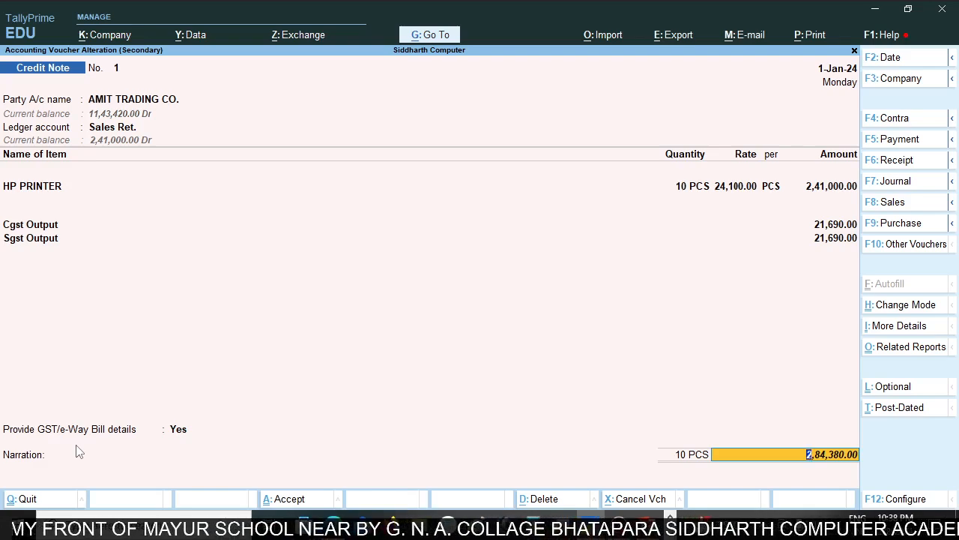
Change the voucher date to 2-1-2024, keep the Agst Ref allocation to SC/11/GST23-24, and save the credit note.
{"action": "key", "text": "F2"}
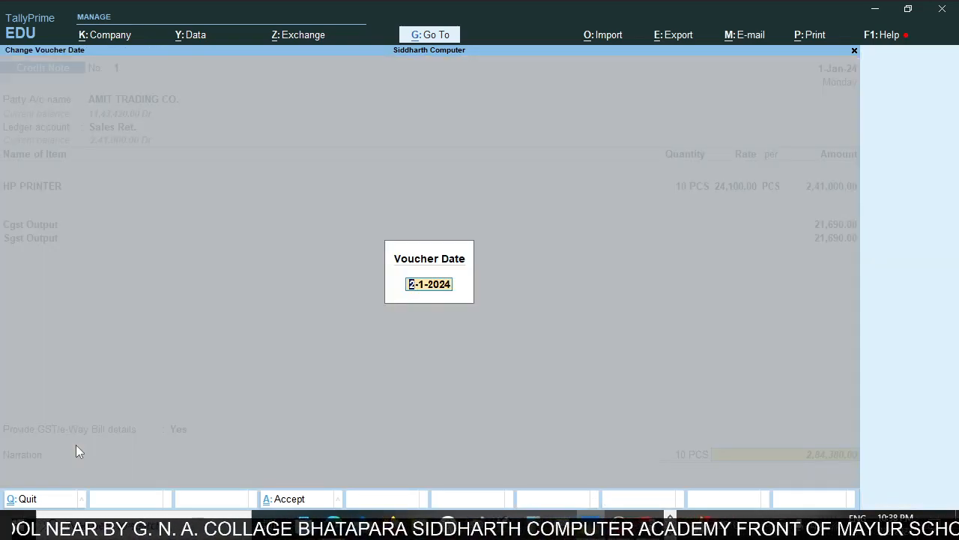
{"action": "key", "text": "Return"}
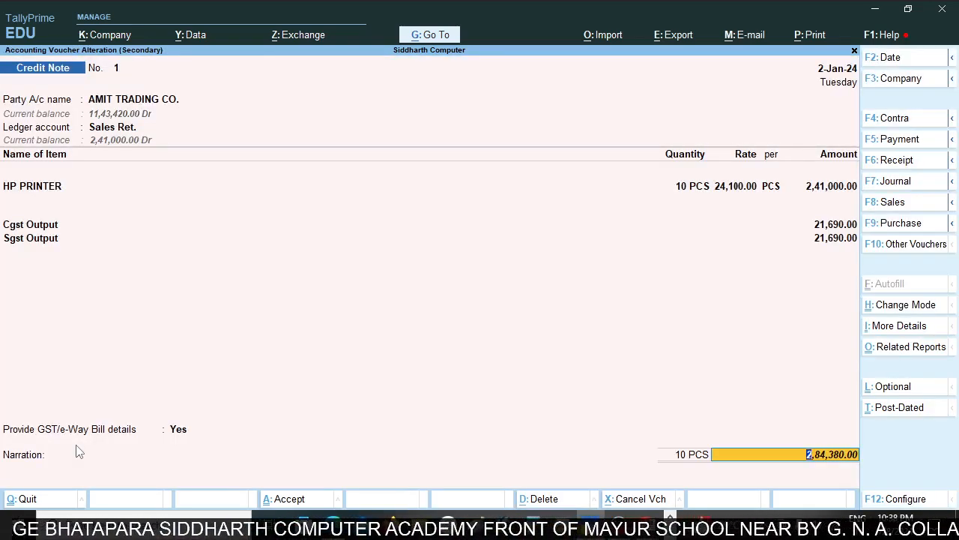
{"action": "key", "text": "Return"}
{"action": "key", "text": "Return"}
{"action": "key", "text": "Return"}
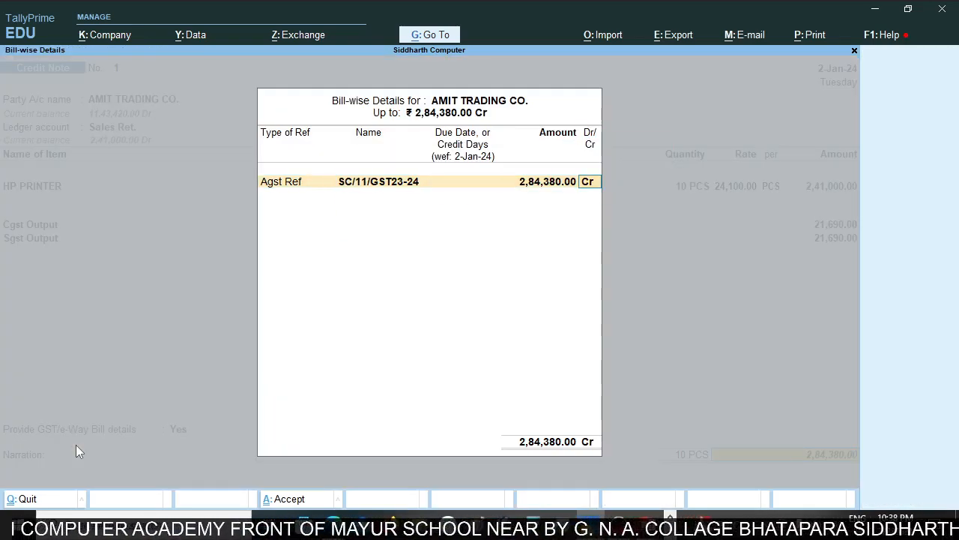
{"action": "key", "text": "Return"}
{"action": "key", "text": "Return"}
{"action": "key", "text": "Return"}
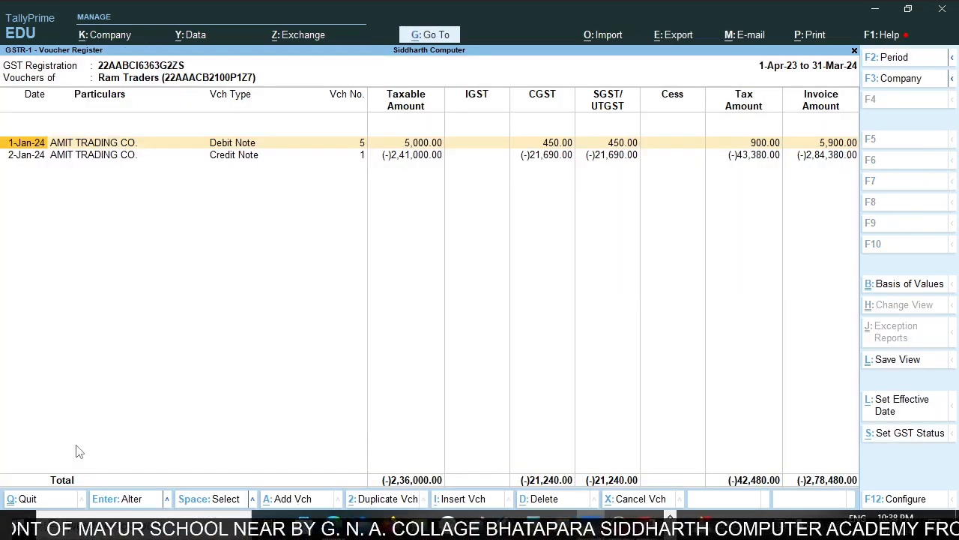
Return to the GSTR-1 summary and review the credit or debit notes alongside the other return sections.
{"action": "key", "text": "Escape"}
{"action": "key", "text": "Escape"}
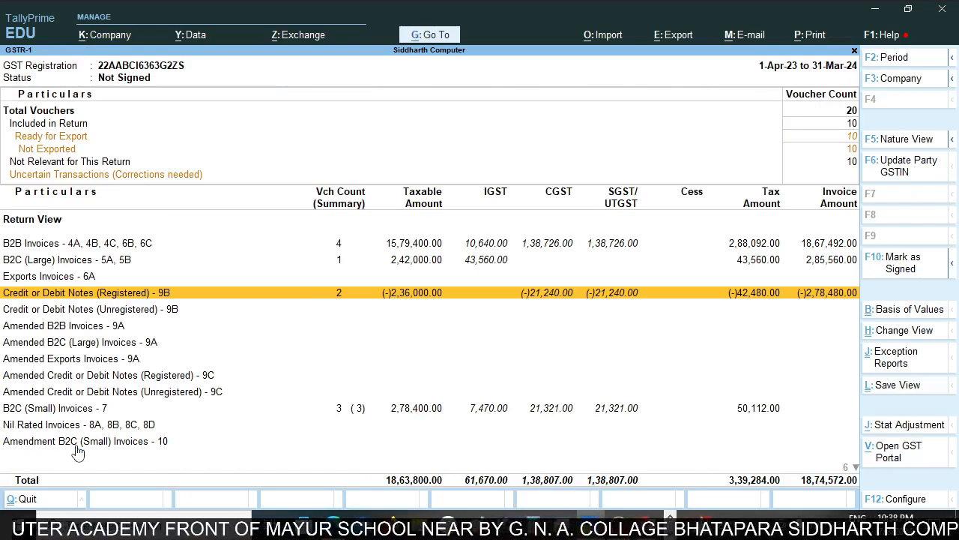
{"action": "key", "text": "Up"}
{"action": "key", "text": "Up"}
{"action": "key", "text": "Up"}
{"action": "key", "text": "Up"}
{"action": "key", "text": "Up"}
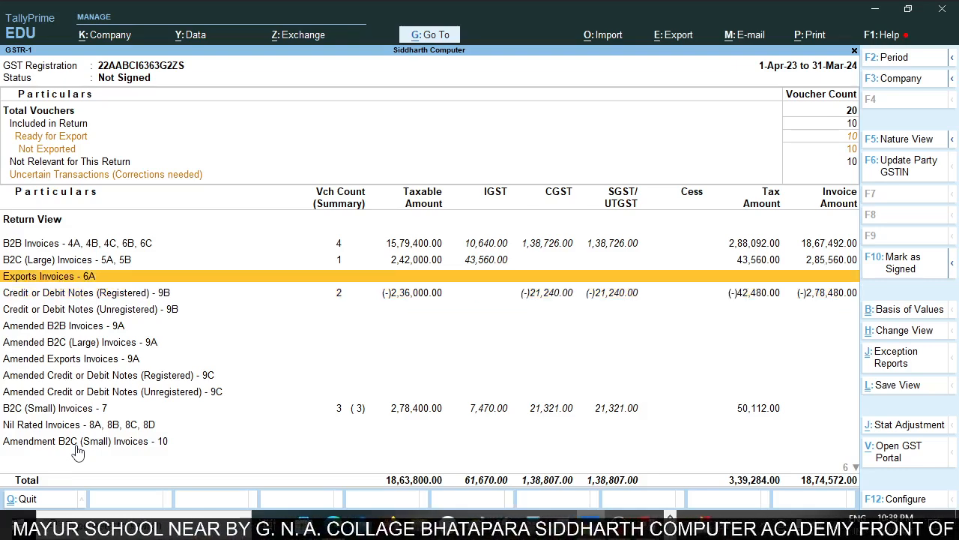
{"action": "key", "text": "Down"}
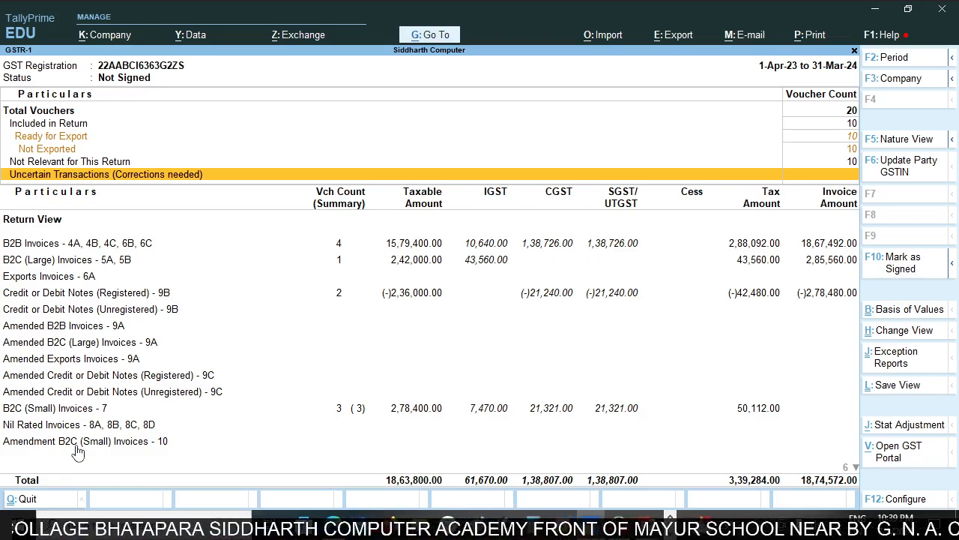
Switch to the CREDIT NOTE slide show and reveal its second point, about discounts or concessions.
{"action": "key", "text": "alt+Tab"}
{"action": "key", "text": "alt+Tab"}
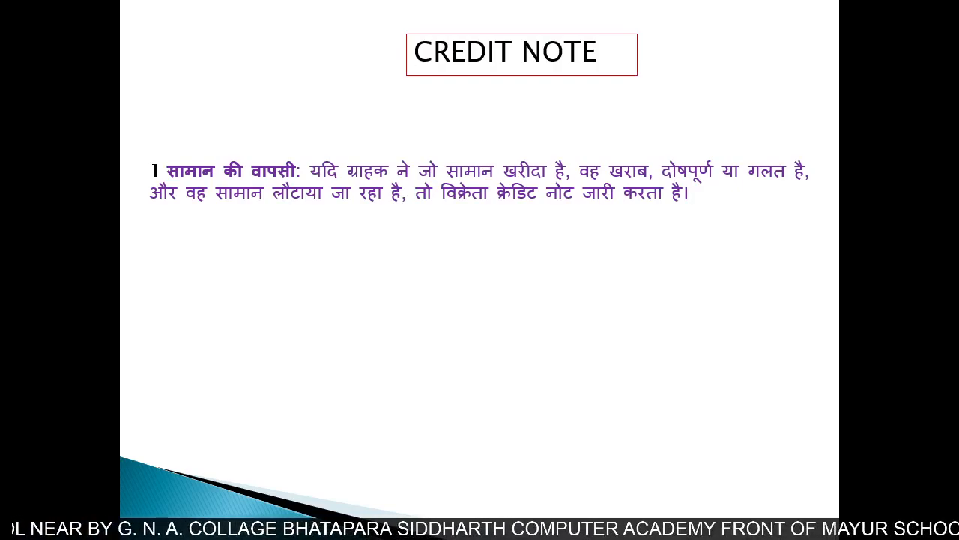
{"action": "key", "text": "Right"}
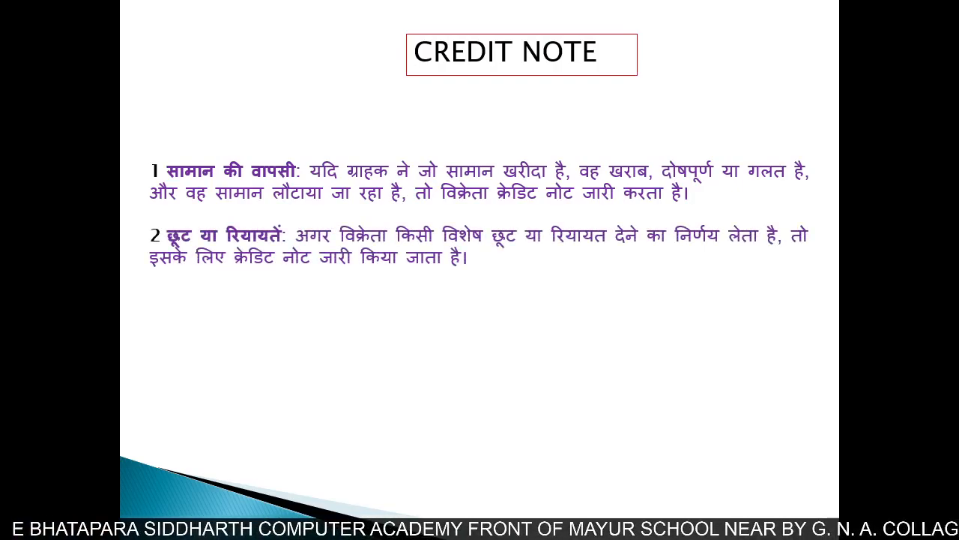
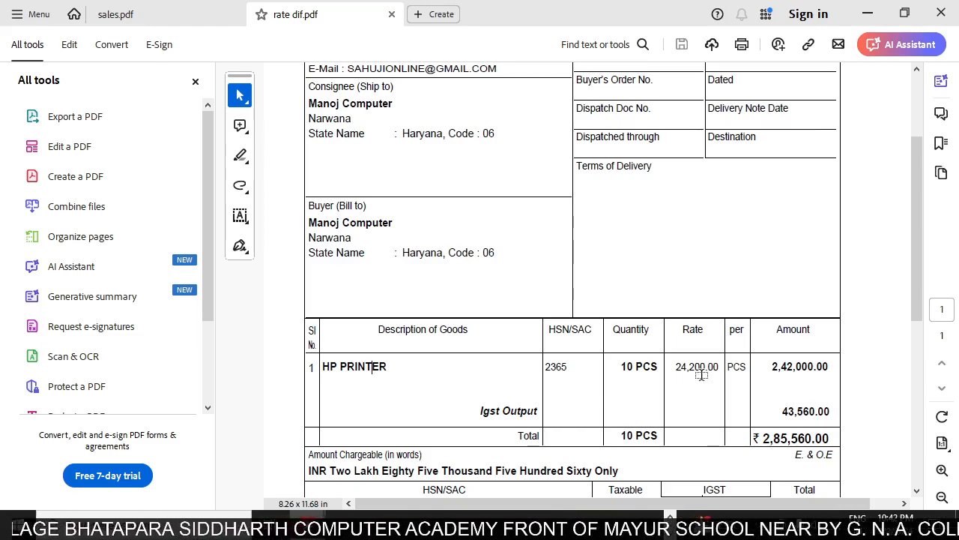
Switch to TallyPrime and close the open reports to return to the Gateway of Tally.
{"action": "key", "text": "alt+Tab"}
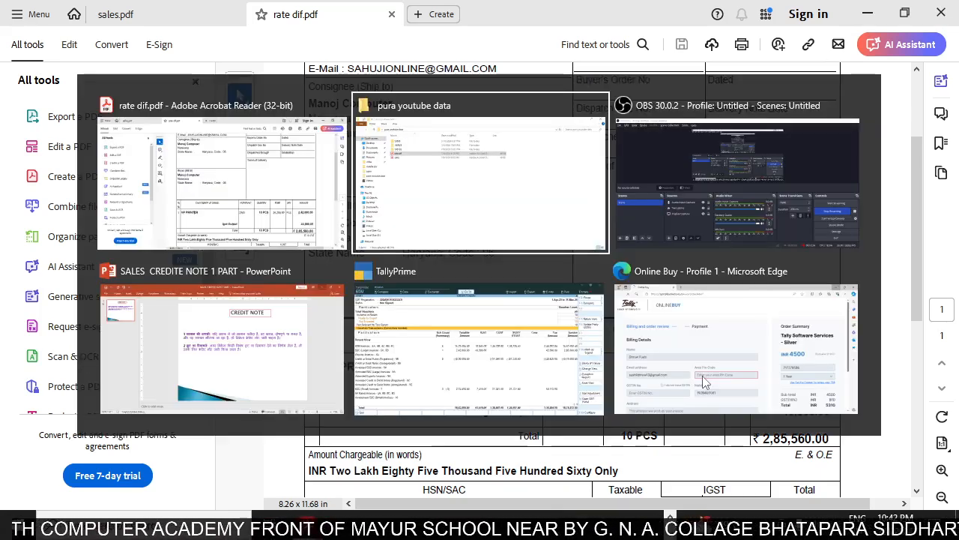
{"action": "key", "text": "Tab"}
{"action": "key", "text": "Tab"}
{"action": "key", "text": "Tab"}
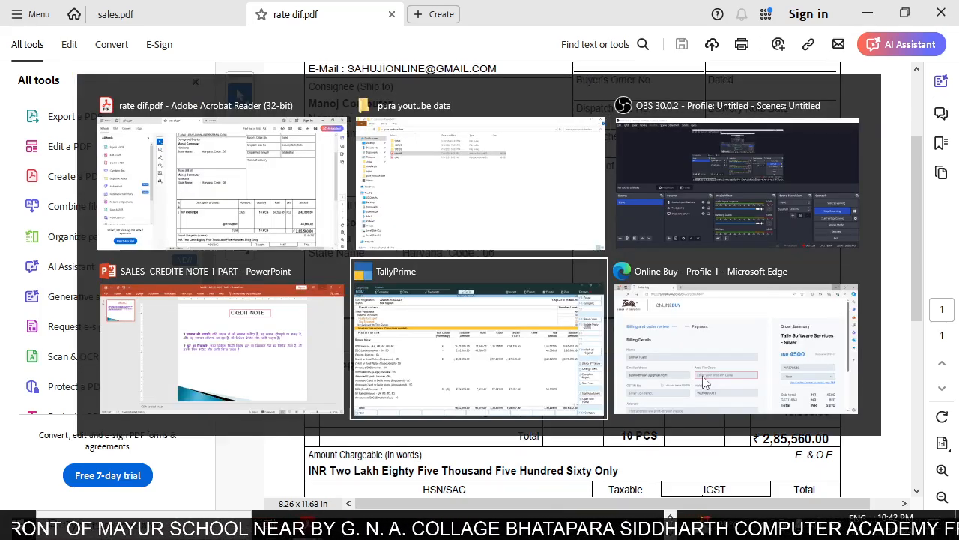
{"action": "key", "text": "Escape"}
{"action": "key", "text": "Escape"}
{"action": "key", "text": "Escape"}
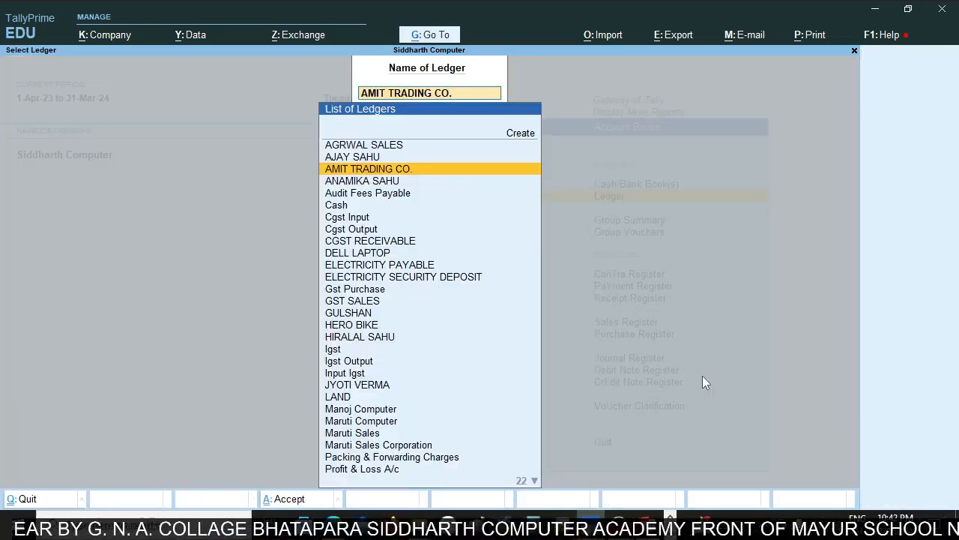
{"action": "key", "text": "Escape"}
{"action": "key", "text": "Escape"}
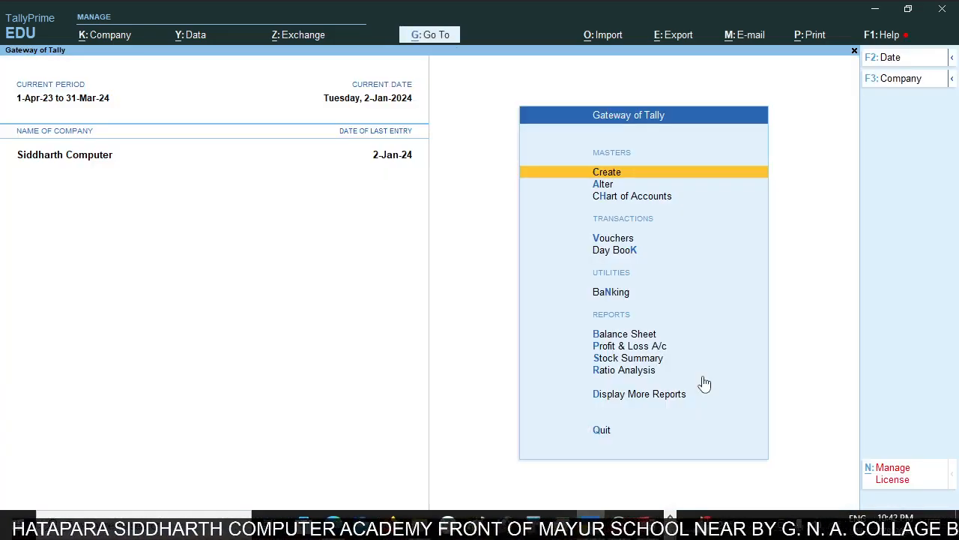
Open voucher entry from the Gateway of Tally for a new credit note.
{"action": "key", "text": "Down"}
{"action": "key", "text": "Down"}
{"action": "key", "text": "Down"}
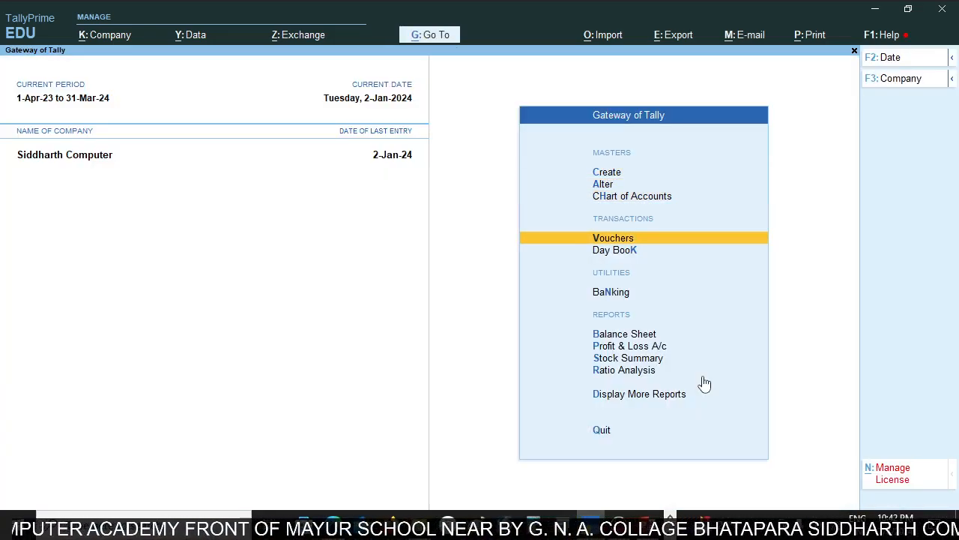
{"action": "key", "text": "Return"}
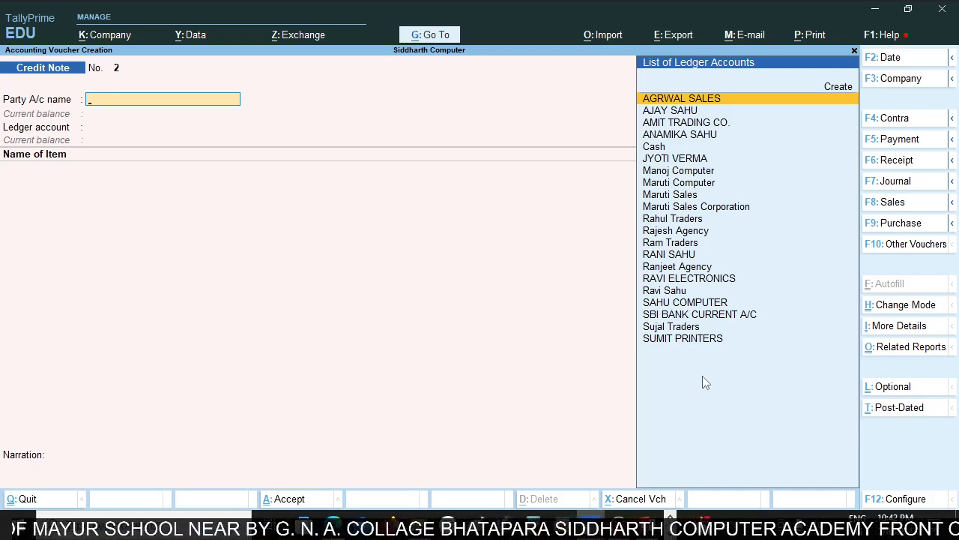
Choose Manoj Computer from the rate dif.pdf invoice as the credit note's party and leave the dispatch details blank.
{"action": "key", "text": "alt+Tab"}
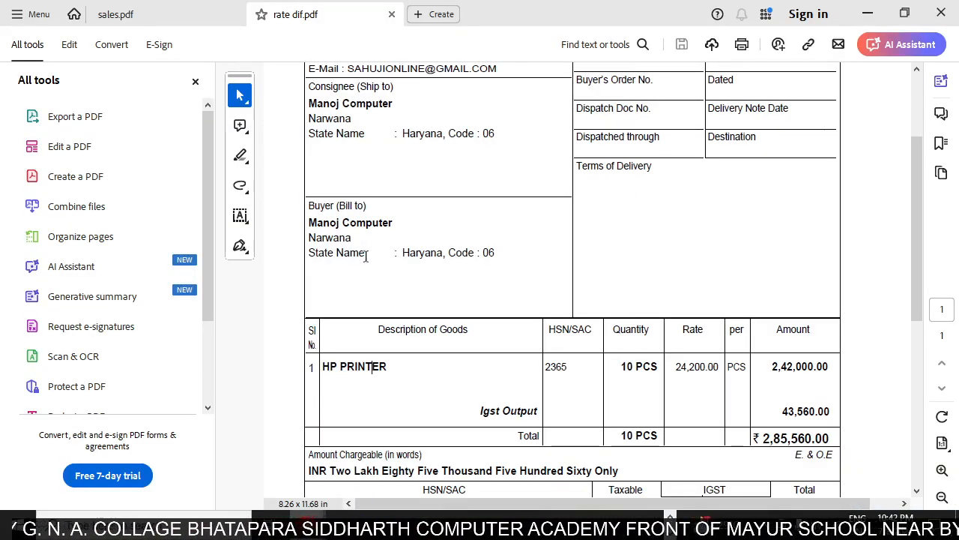
{"action": "key", "text": "alt+Tab"}
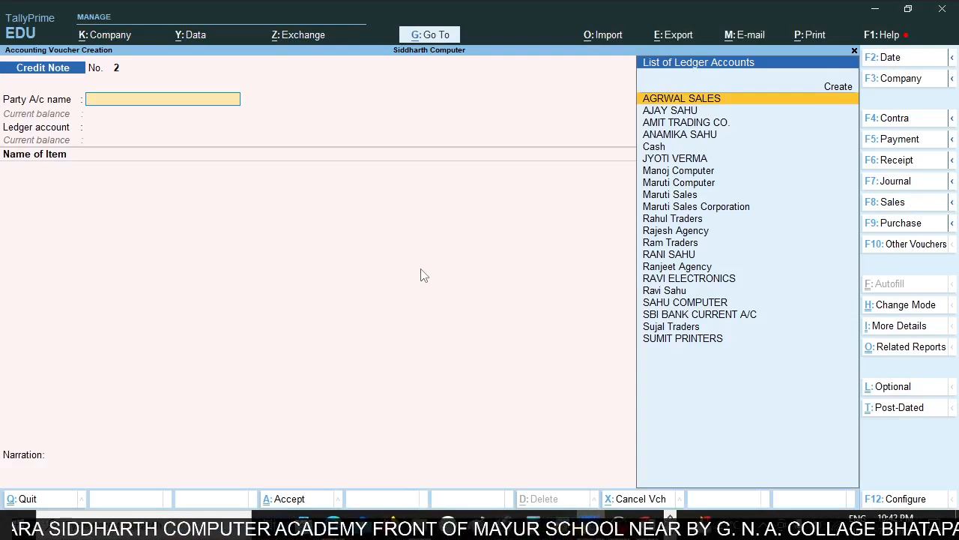
{"action": "type", "text": "m"}
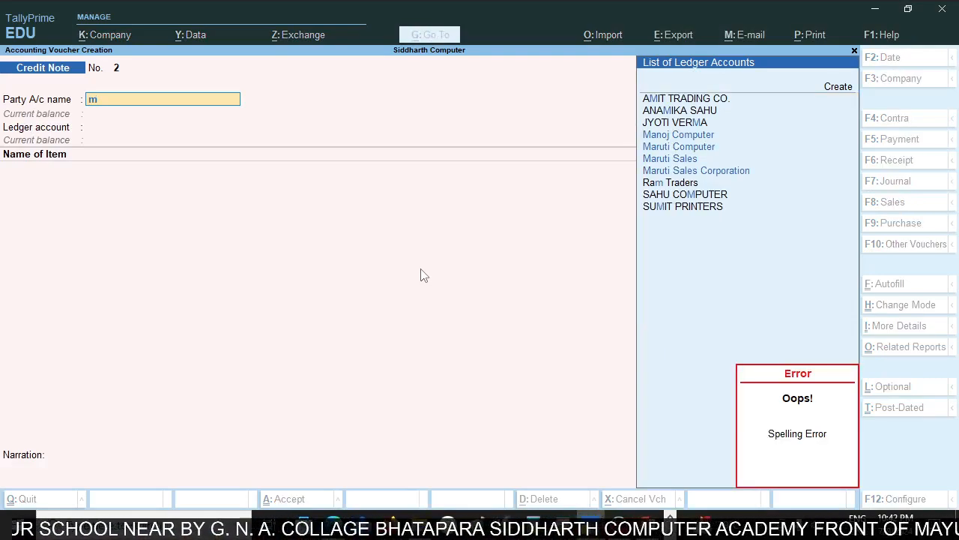
{"action": "key", "text": "Escape"}
{"action": "key", "text": "Return"}
{"action": "key", "text": "Return"}
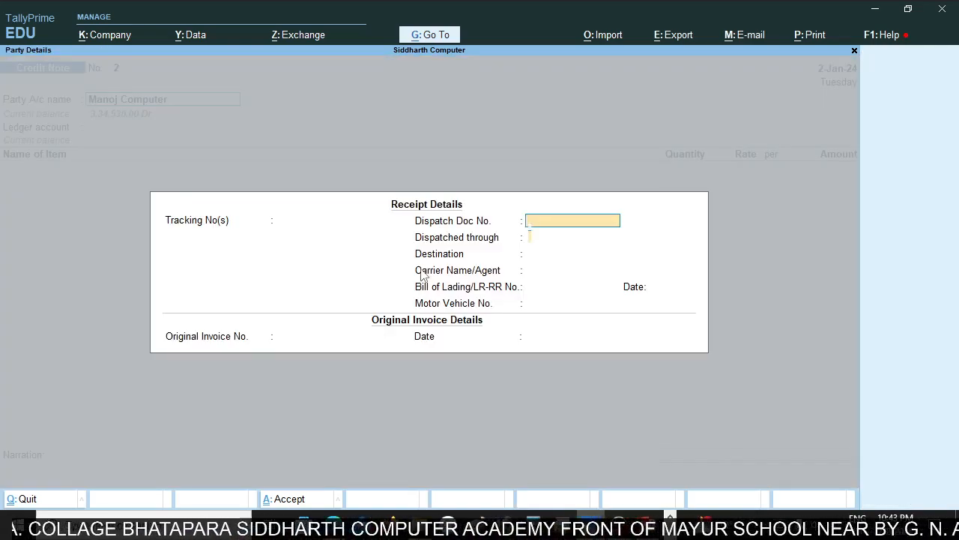
{"action": "key", "text": "Return"}
{"action": "key", "text": "Return"}
{"action": "key", "text": "Return"}
{"action": "key", "text": "Return"}
{"action": "key", "text": "Return"}
{"action": "key", "text": "Return"}
{"action": "key", "text": "Return"}
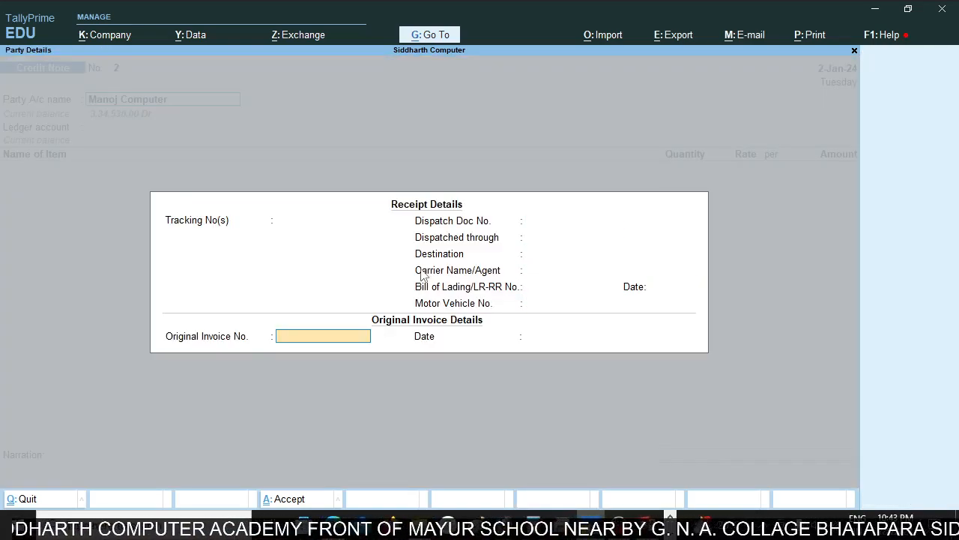
Copy invoice number sc/20/gst-23-24 from rate dif.pdf into the credit note's original invoice number.
{"action": "key", "text": "alt+Tab"}
{"action": "scroll", "coordinate": [439, 259], "scroll_direction": "up", "scroll_amount": 4}
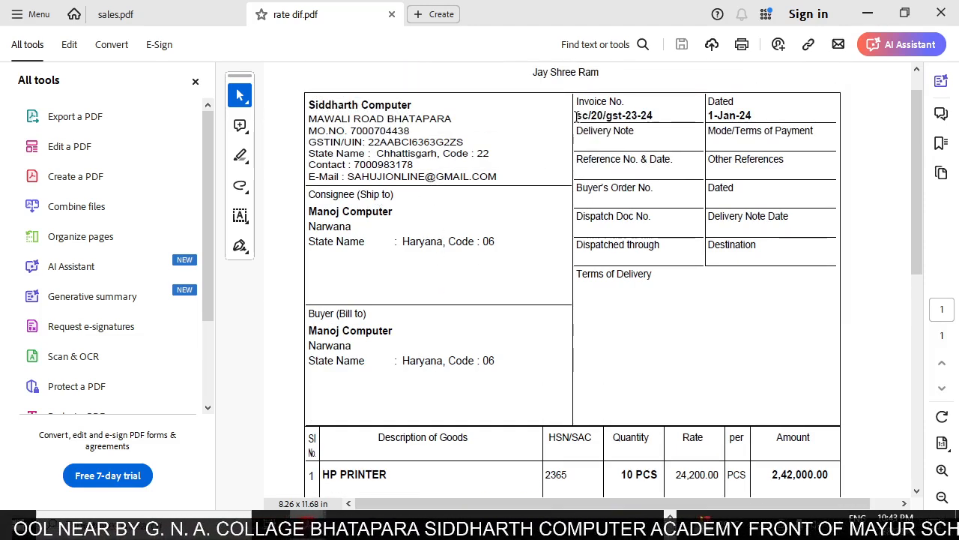
{"action": "left_click_drag", "start_coordinate": [575, 116], "coordinate": [661, 115]}
{"action": "key", "text": "ctrl+c"}
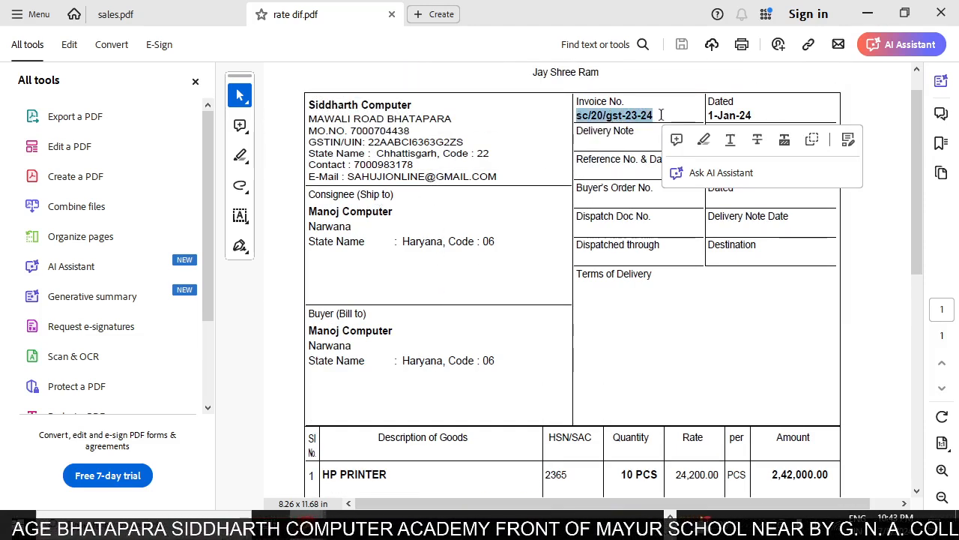
{"action": "key", "text": "alt+Tab"}
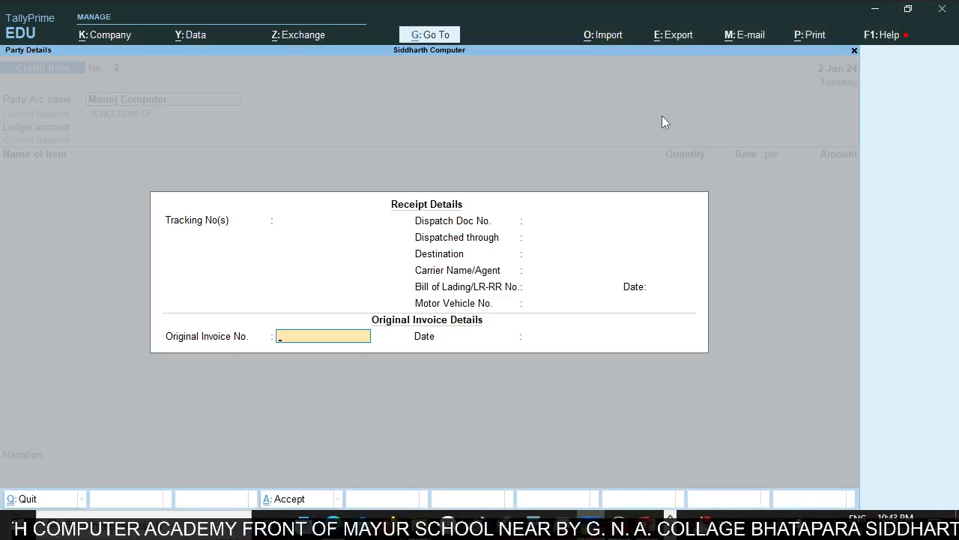
{"action": "key", "text": "ctrl+v"}
{"action": "key", "text": "Return"}
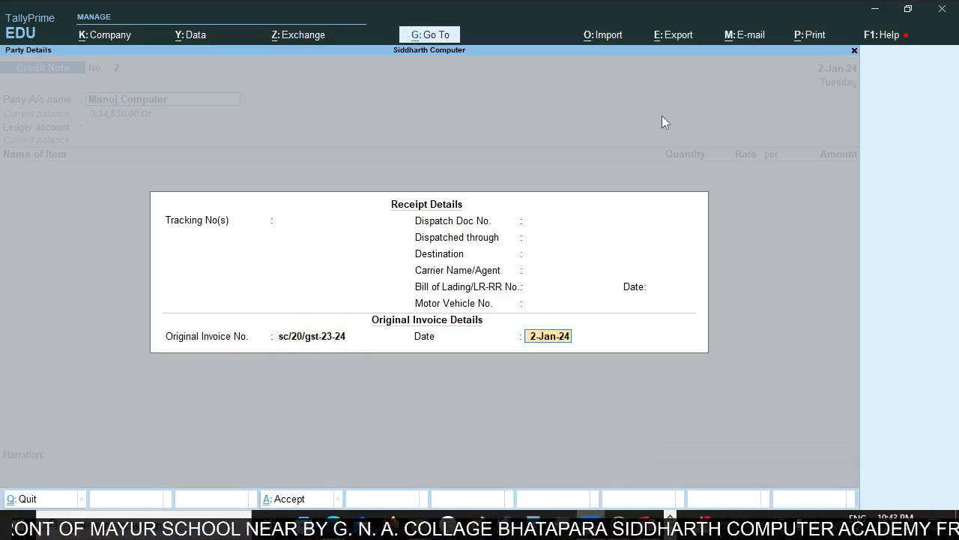
Set the original invoice date to 1-Jan-24, matching the date on the PDF invoice.
{"action": "key", "text": "alt+Tab"}
{"action": "key", "text": "alt+Tab"}
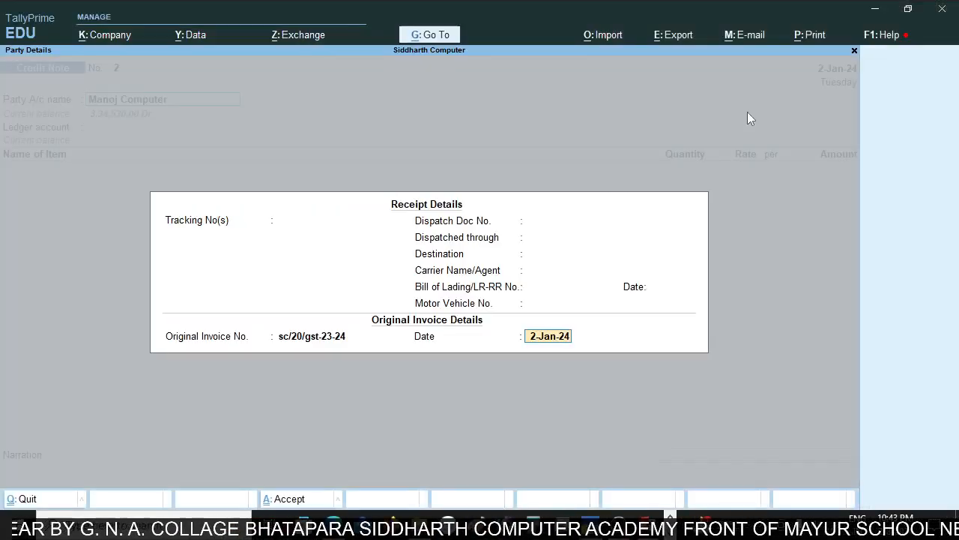
{"action": "type", "text": "1"}
{"action": "key", "text": "Return"}
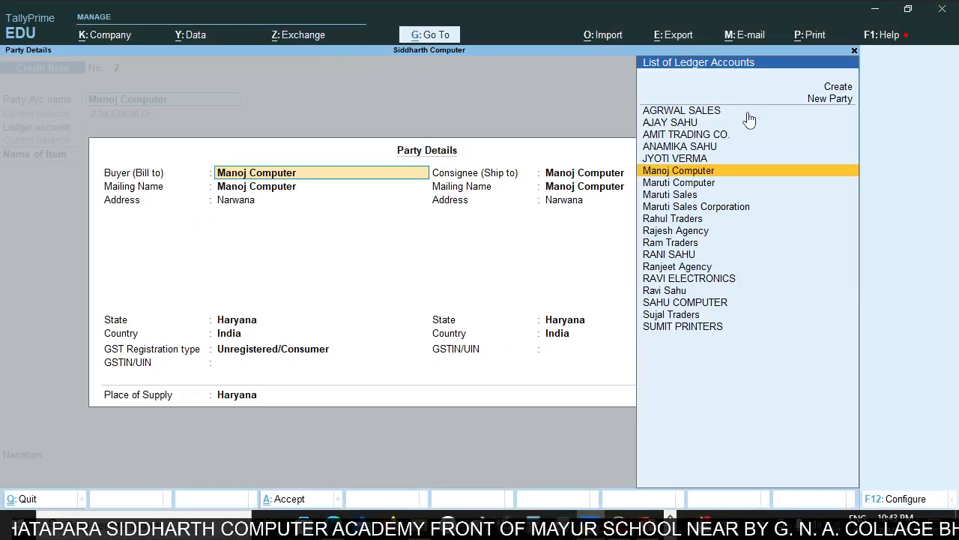
Go back through Manoj Computer's receipt and original invoice details to recheck the entries.
{"action": "key", "text": "Escape"}
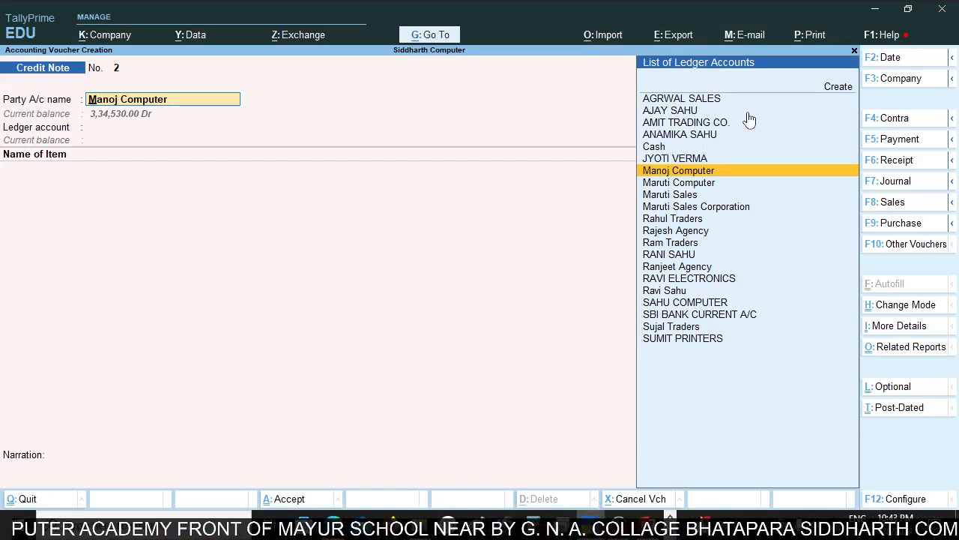
{"action": "key", "text": "Return"}
{"action": "key", "text": "Return"}
{"action": "key", "text": "Return"}
{"action": "key", "text": "Return"}
{"action": "key", "text": "Return"}
{"action": "key", "text": "Return"}
{"action": "key", "text": "Return"}
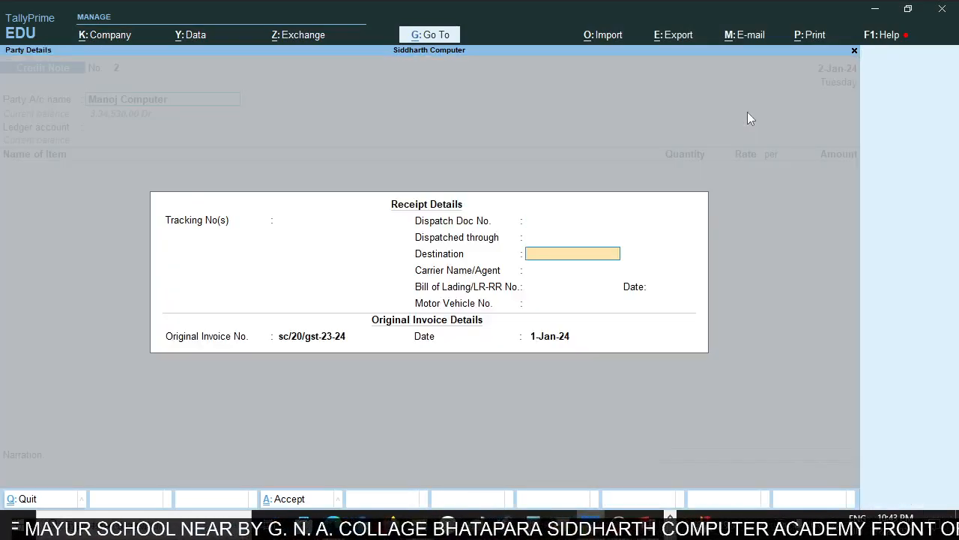
{"action": "key", "text": "Return"}
{"action": "key", "text": "Return"}
{"action": "key", "text": "Return"}
{"action": "key", "text": "Return"}
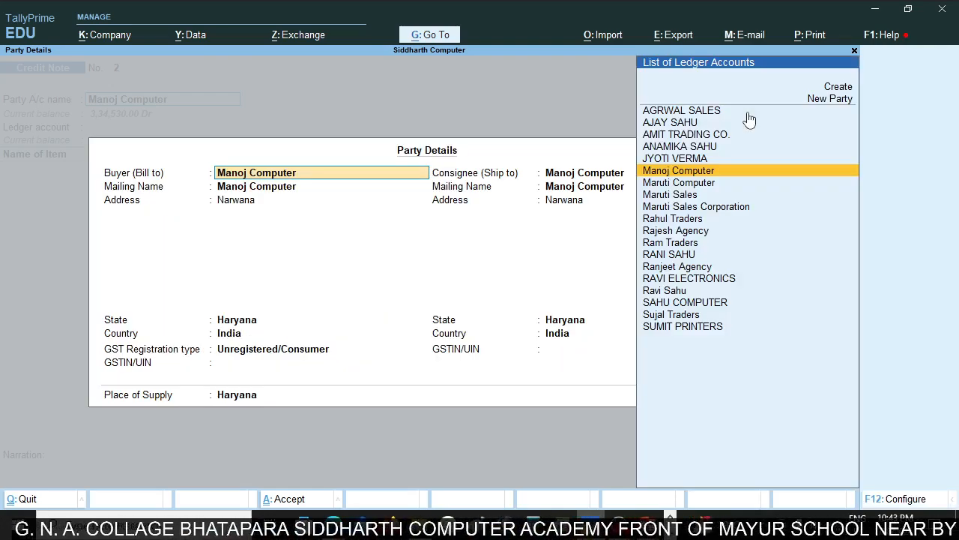
Accept Manoj Computer's buyer and consignee details with Haryana as the place of supply.
{"action": "key", "text": "Return"}
{"action": "key", "text": "Return"}
{"action": "key", "text": "Return"}
{"action": "key", "text": "Return"}
{"action": "key", "text": "Return"}
{"action": "key", "text": "Return"}
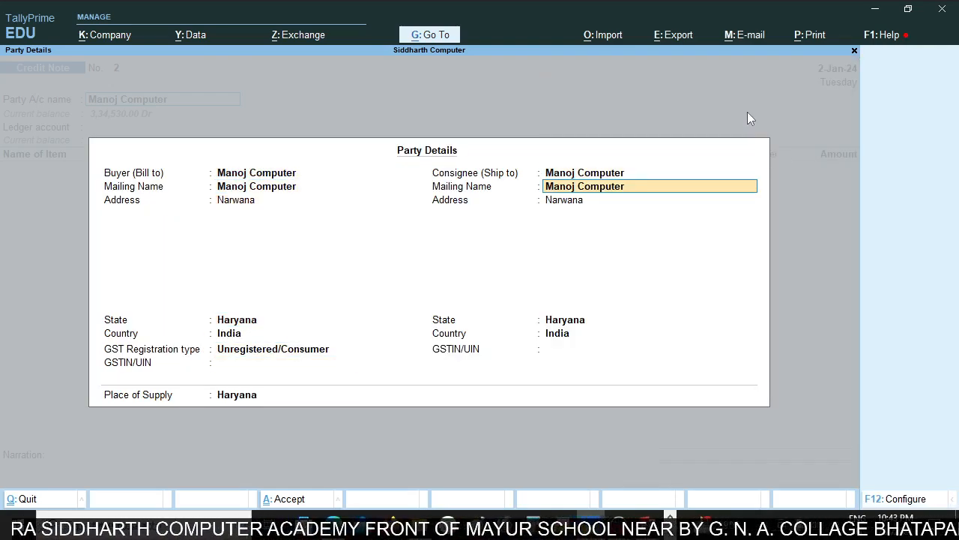
{"action": "key", "text": "Return"}
{"action": "key", "text": "Return"}
{"action": "key", "text": "Return"}
{"action": "key", "text": "Return"}
{"action": "key", "text": "Return"}
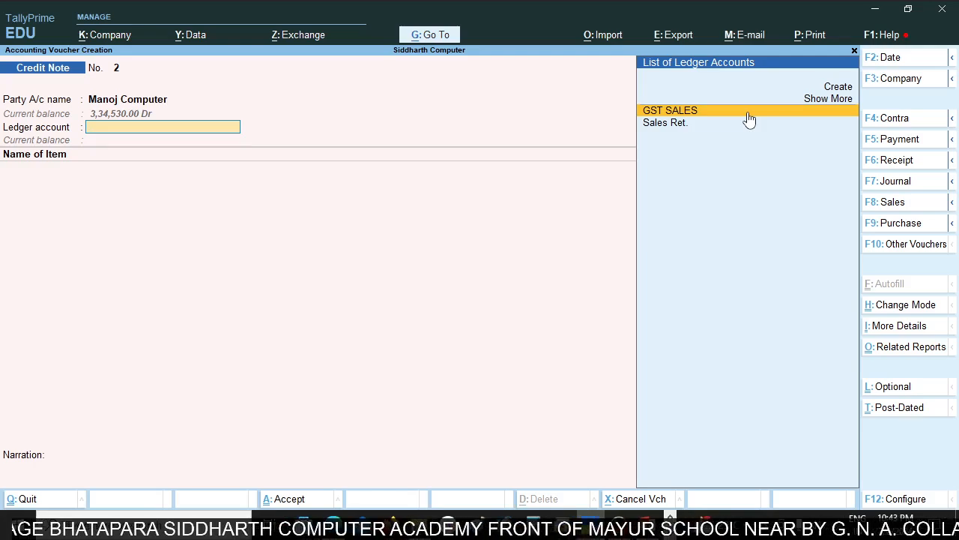
Start a new ledger named Sales on Discount for the credit note's ledger account.
{"action": "type", "text": "S"}
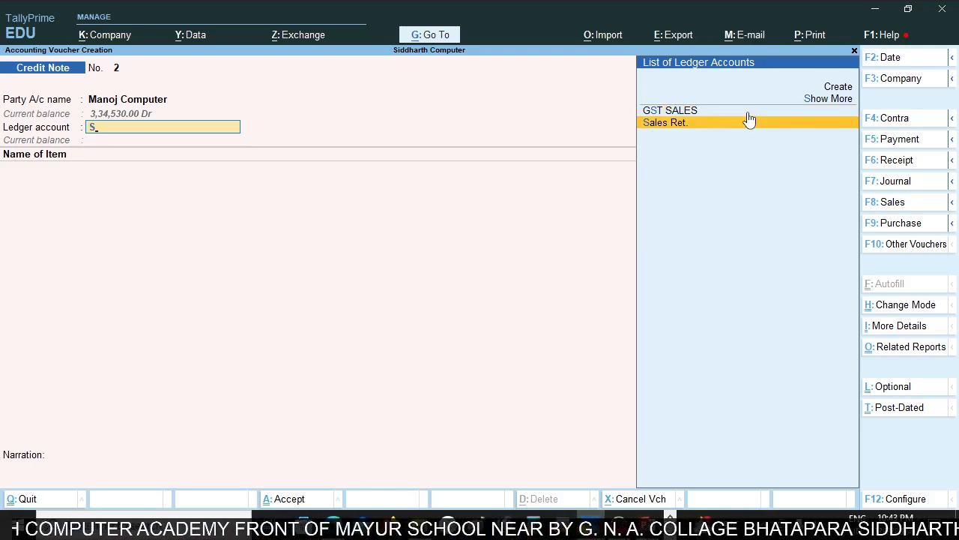
{"action": "key", "text": "BackSpace"}
{"action": "key", "text": "alt+c"}
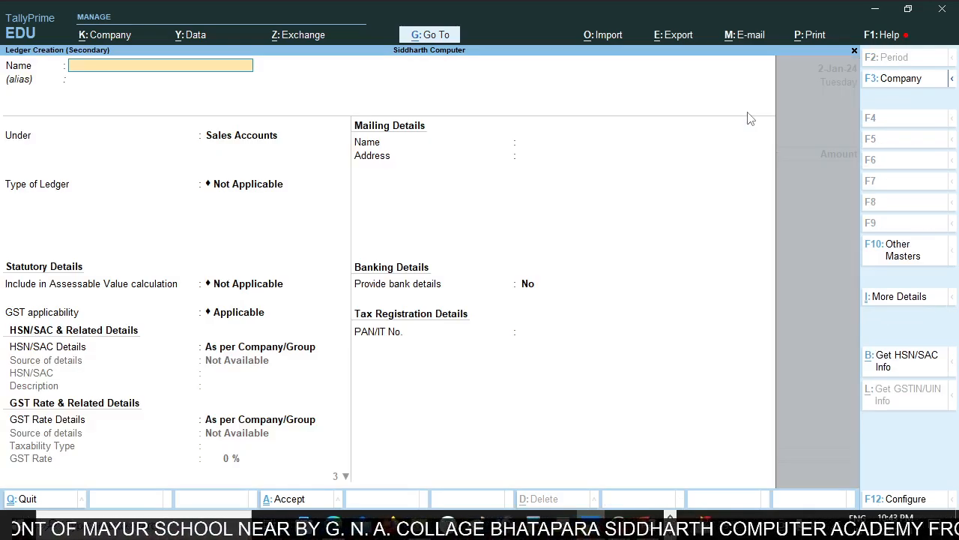
{"action": "type", "text": "Sales"}
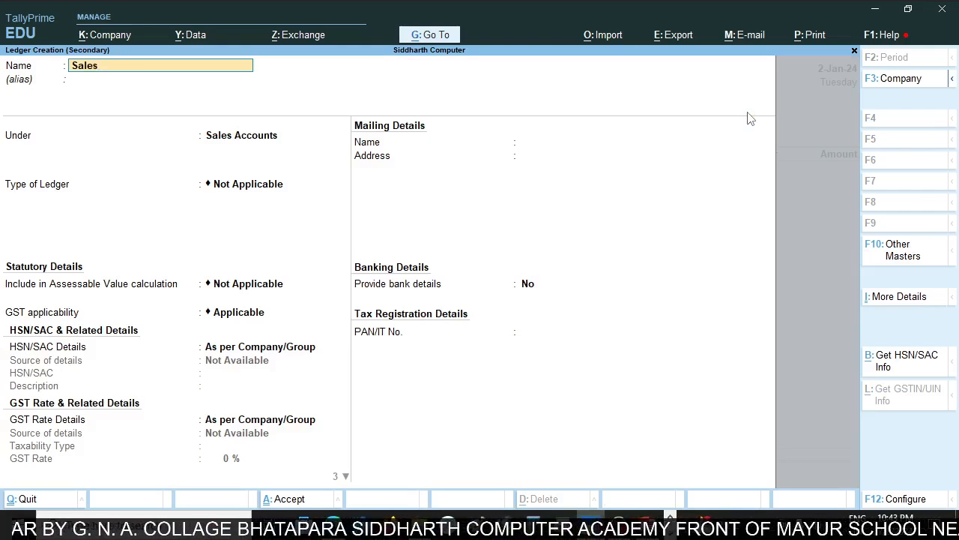
{"action": "type", "text": " on Dis"}
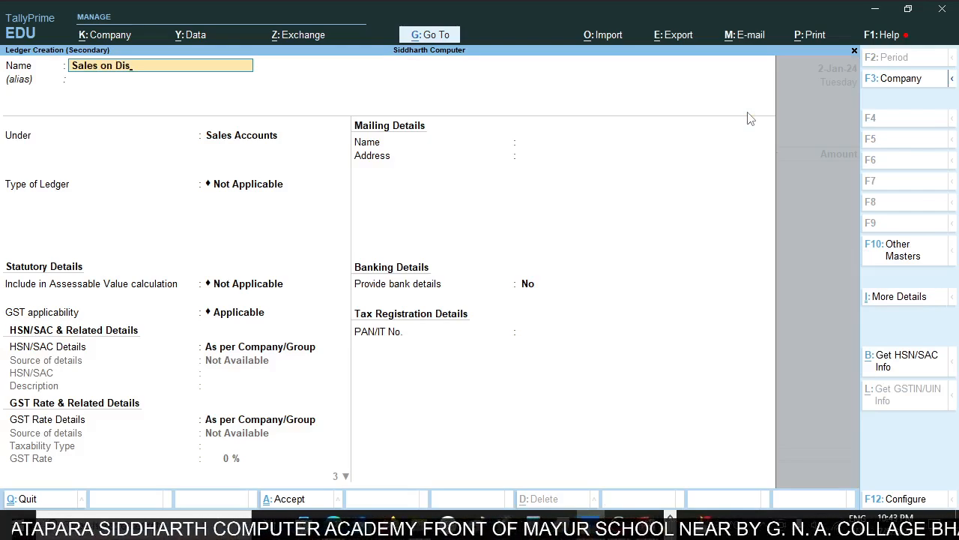
{"action": "type", "text": "count"}
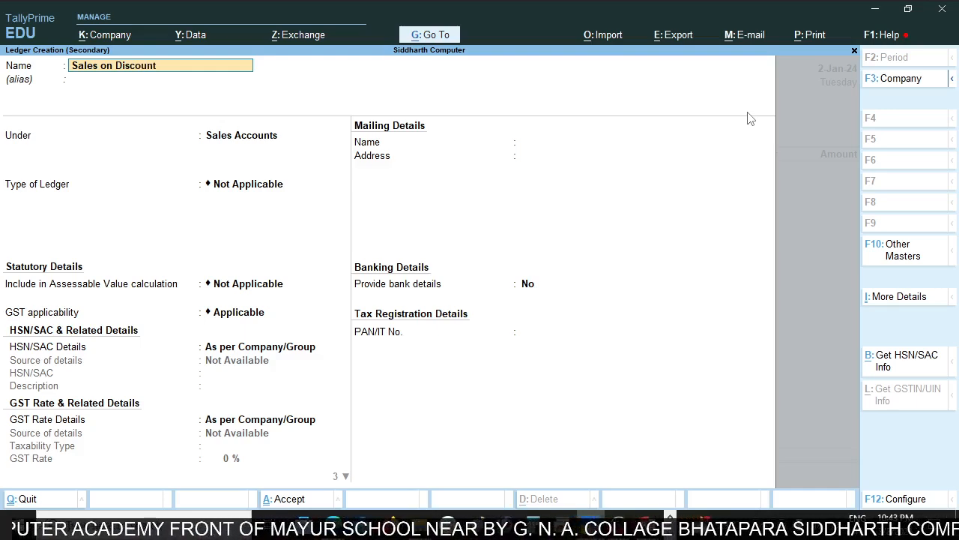
{"action": "key", "text": "Return"}
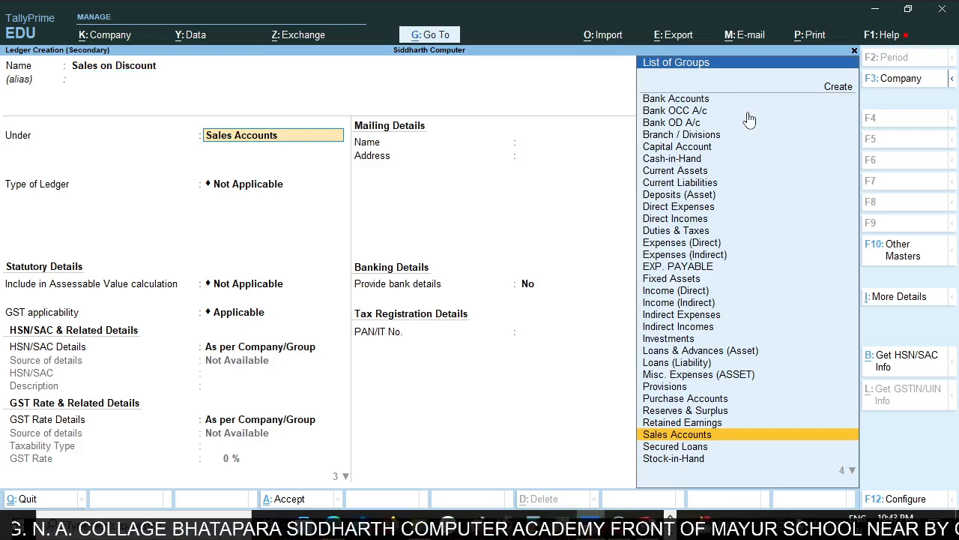
Keep the new ledger under Sales Accounts with default GST settings, set its type of supply to Goods, and save it.
{"action": "key", "text": "Return"}
{"action": "key", "text": "Return"}
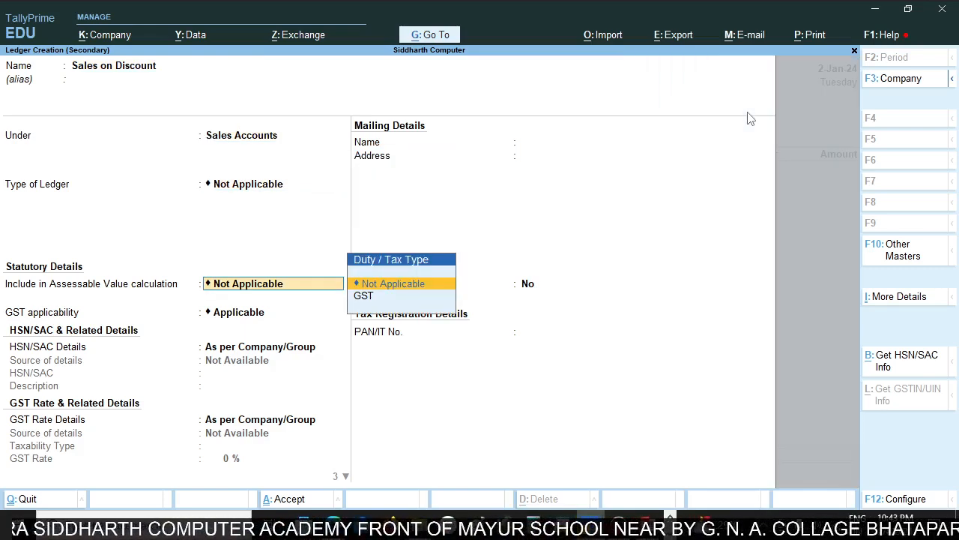
{"action": "key", "text": "Return"}
{"action": "key", "text": "Return"}
{"action": "key", "text": "Return"}
{"action": "key", "text": "Return"}
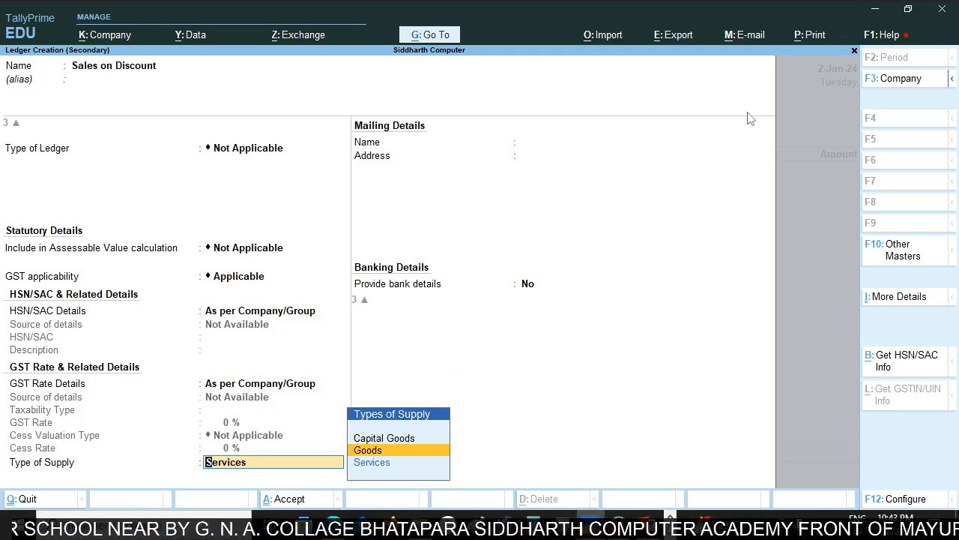
{"action": "key", "text": "Return"}
{"action": "key", "text": "Return"}
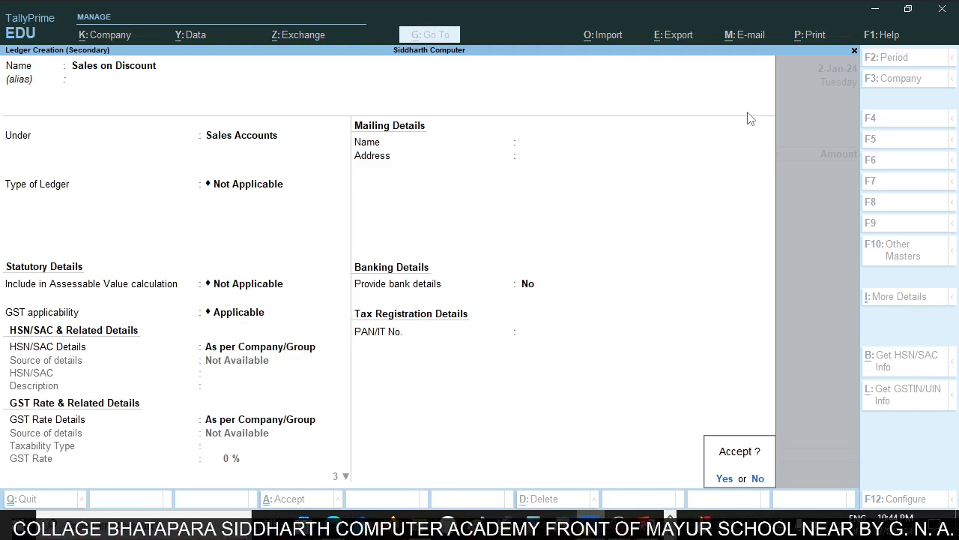
{"action": "key", "text": "Return"}
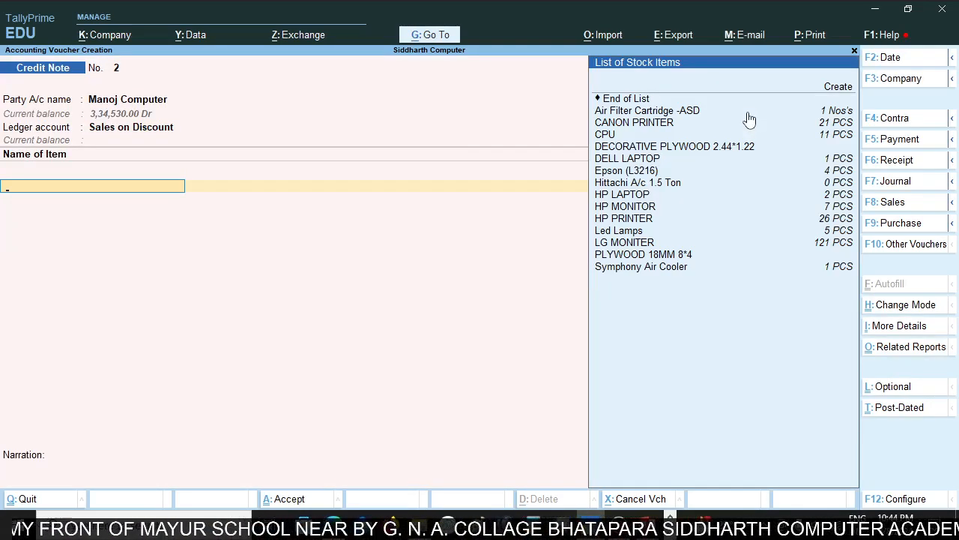
Choose HP PRINTER as the credit note's stock item, checking it against the goods description in the rate dif.pdf invoice.
{"action": "type", "text": "Hp"}
{"action": "key", "text": "alt+Tab"}
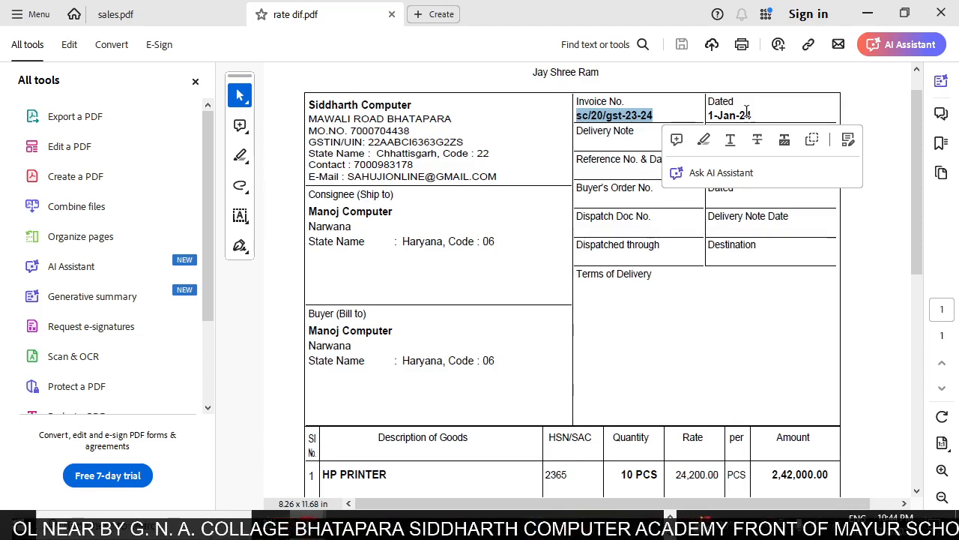
{"action": "scroll", "coordinate": [720, 360], "scroll_direction": "down", "scroll_amount": 1}
{"action": "key", "text": "alt+Tab"}
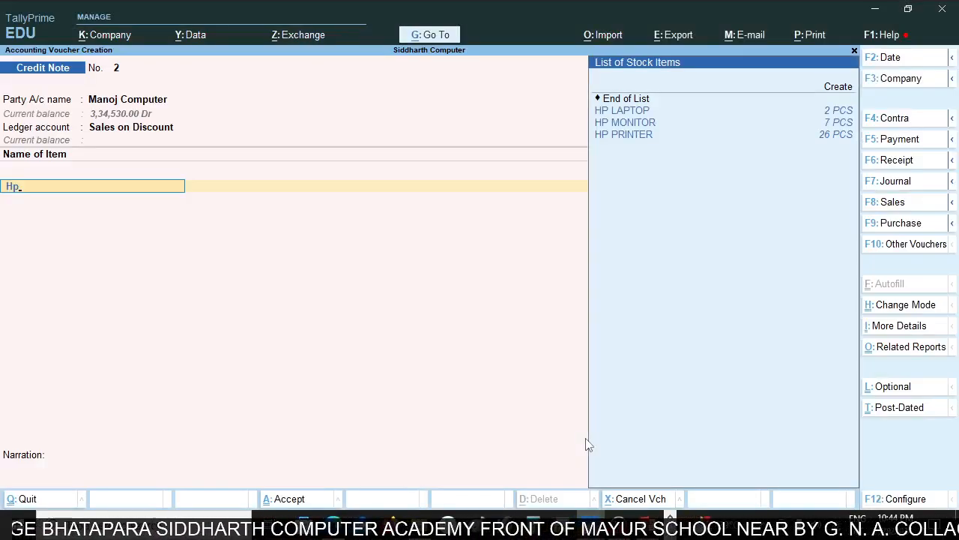
{"action": "key", "text": "Down"}
{"action": "key", "text": "Down"}
{"action": "key", "text": "Down"}
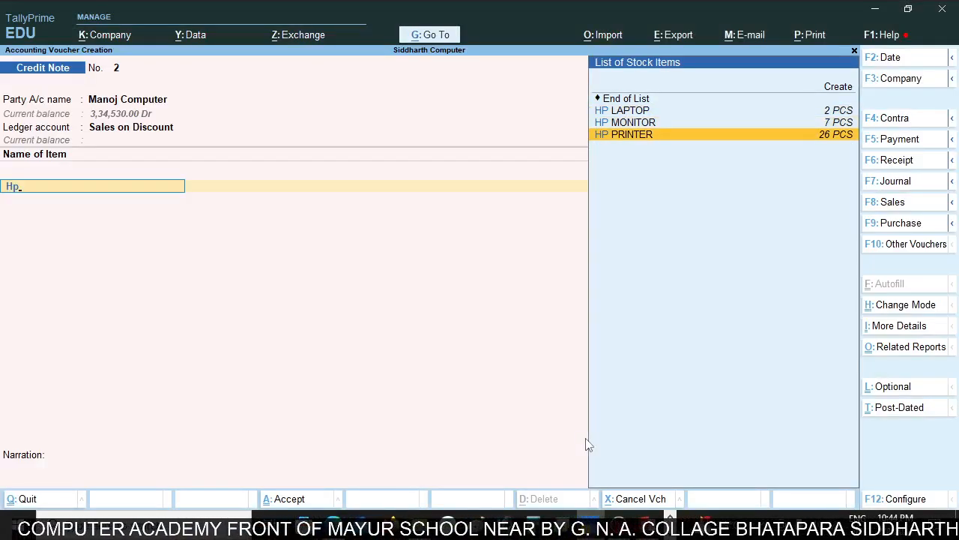
{"action": "key", "text": "Return"}
Check the quantity and rate in the invoice PDF, and enter 10 PCS at a rate of 100 for HP PRINTER.
{"action": "key", "text": "alt+Tab"}
{"action": "scroll", "coordinate": [697, 411], "scroll_direction": "down", "scroll_amount": 5}
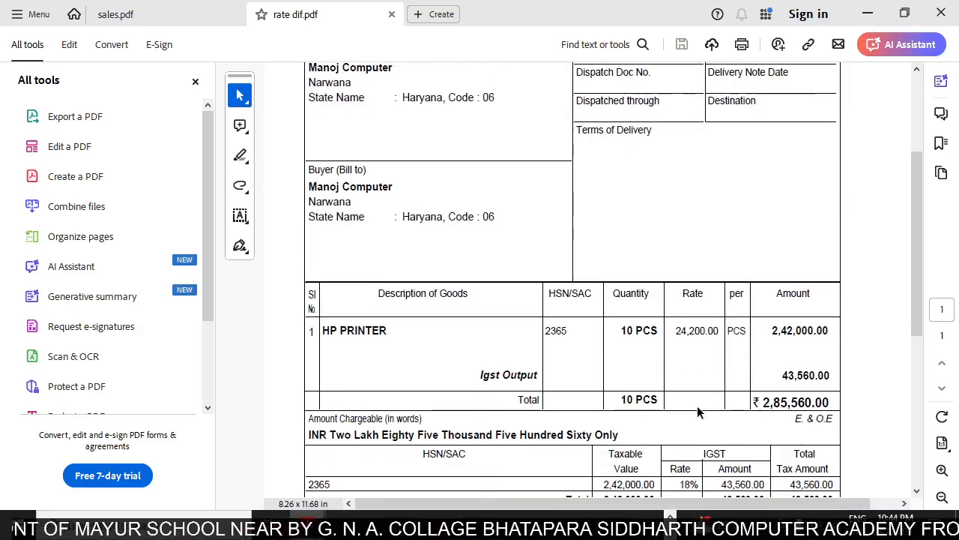
{"action": "key", "text": "alt+Tab"}
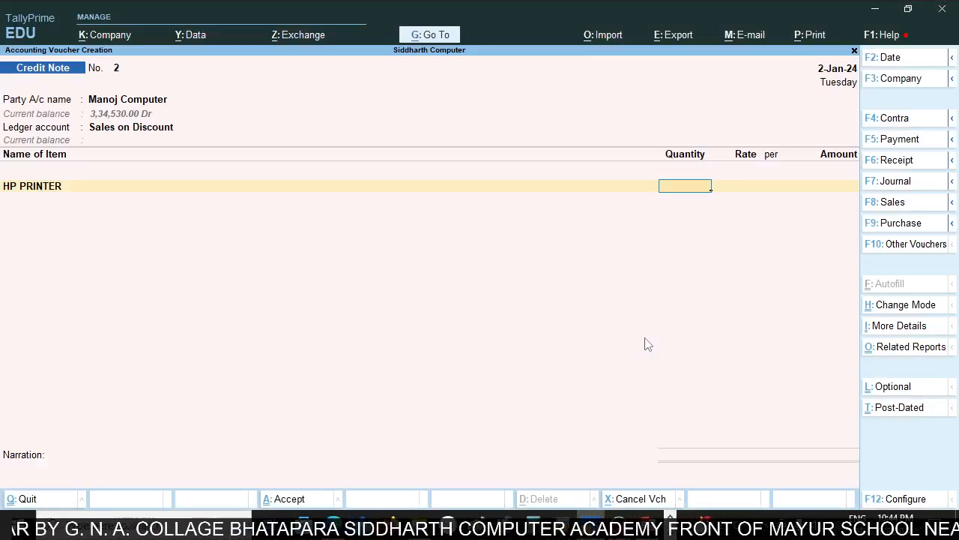
{"action": "type", "text": "10"}
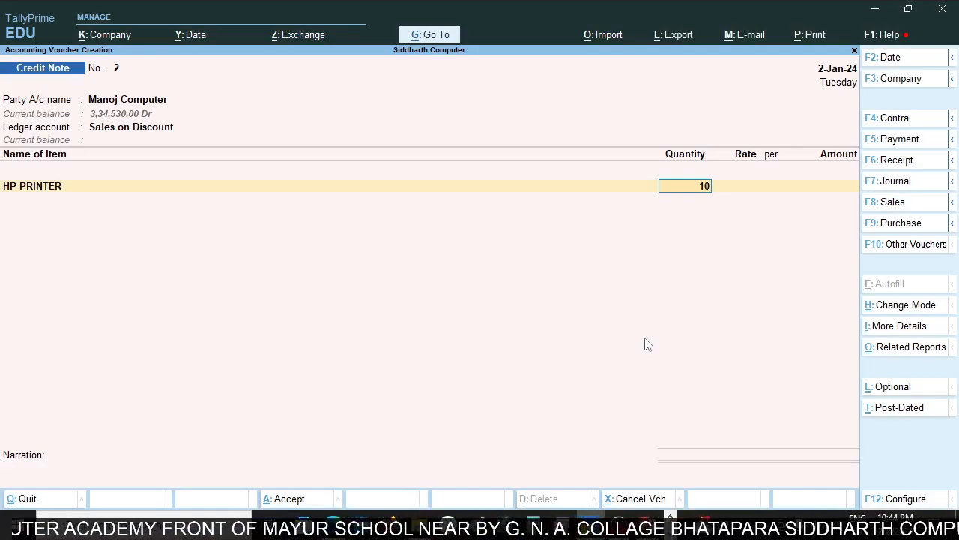
{"action": "key", "text": "Return"}
{"action": "type", "text": "1"}
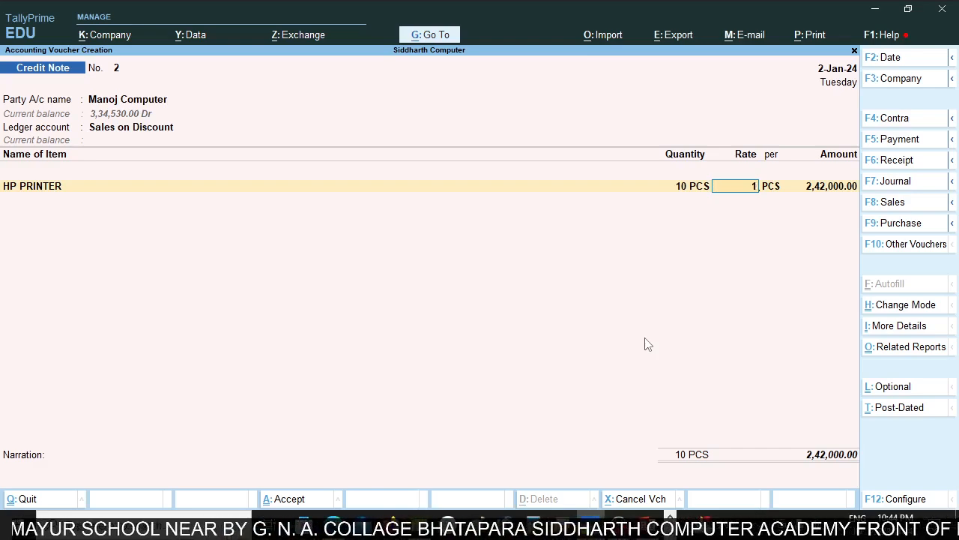
{"action": "type", "text": "00"}
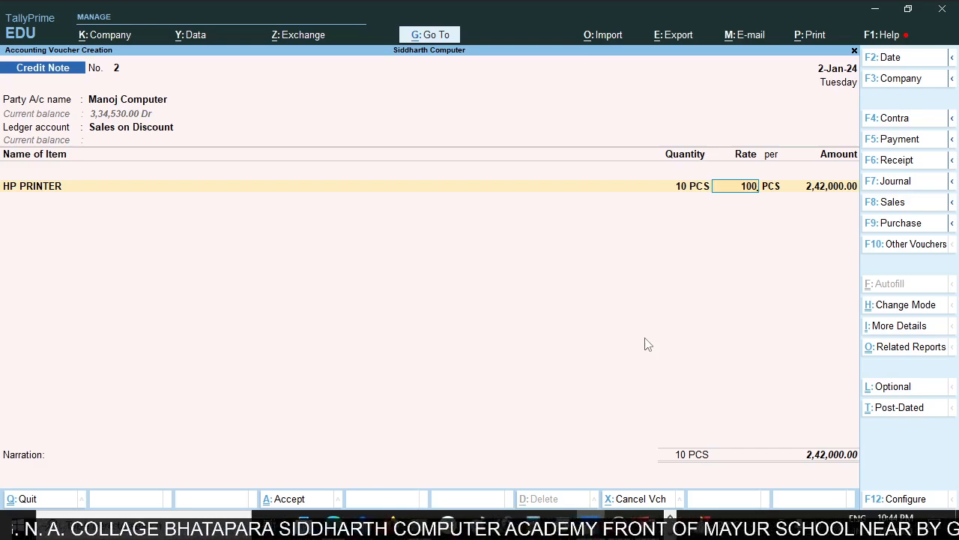
{"action": "key", "text": "Return"}
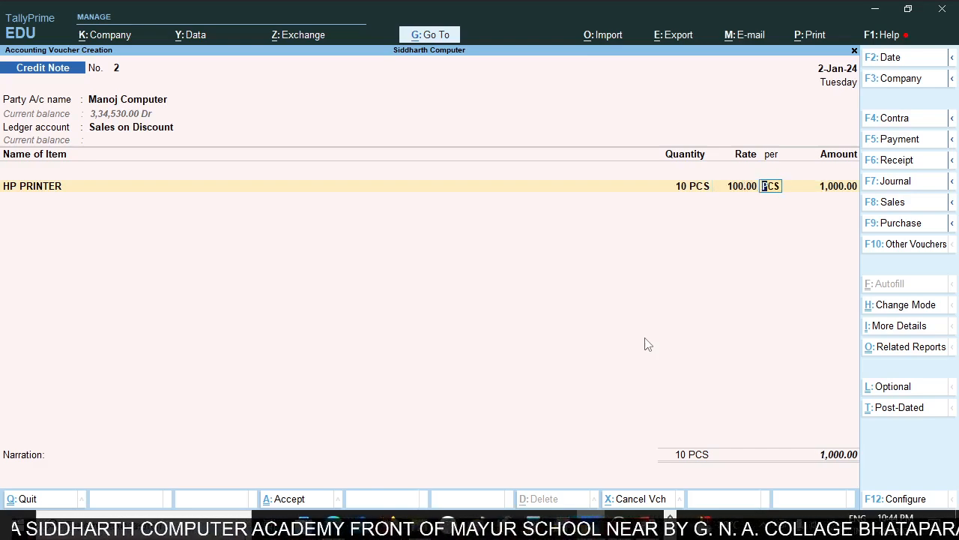
Clear HP PRINTER's quantity and rate while keeping the 1,000.00 amount, and end the item list.
{"action": "key", "text": "BackSpace"}
{"action": "key", "text": "BackSpace"}
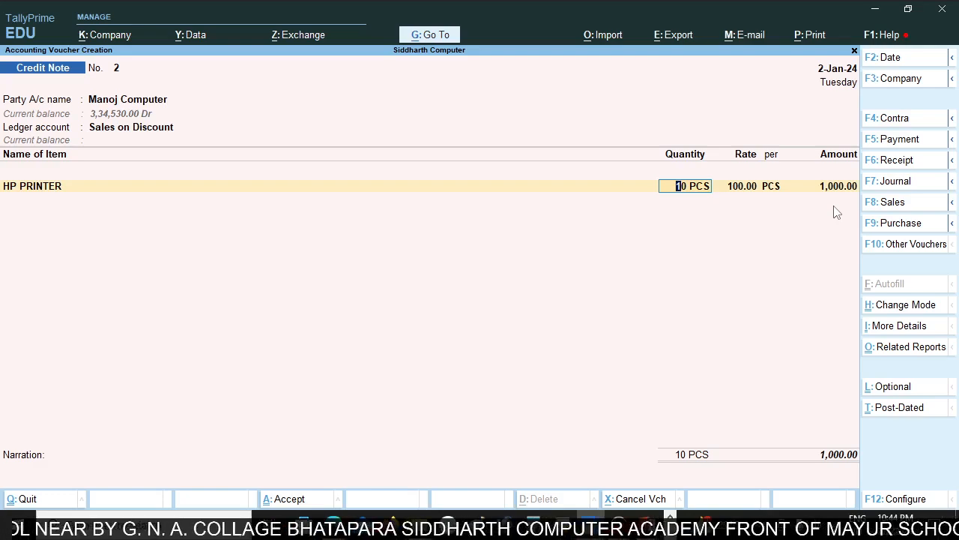
{"action": "key", "text": "BackSpace"}
{"action": "key", "text": "Return"}
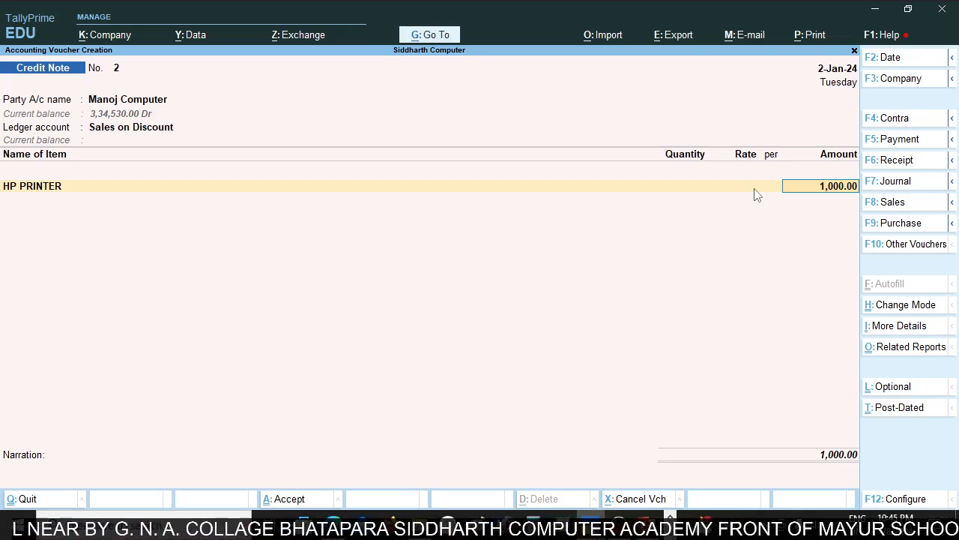
{"action": "key", "text": "Return"}
{"action": "key", "text": "Return"}
{"action": "key", "text": "Return"}
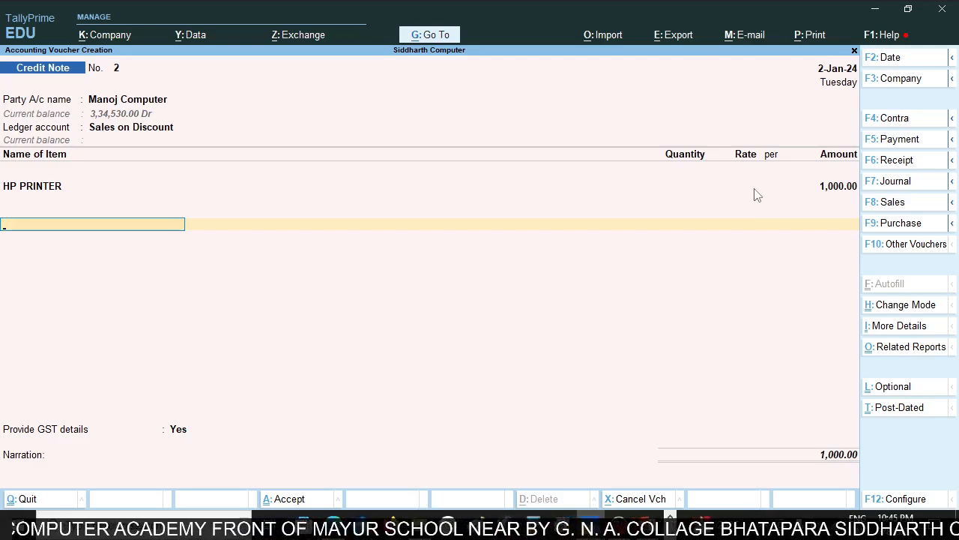
Try Cgst Output as the tax ledger below the HP PRINTER line.
{"action": "type", "text": "Cgs"}
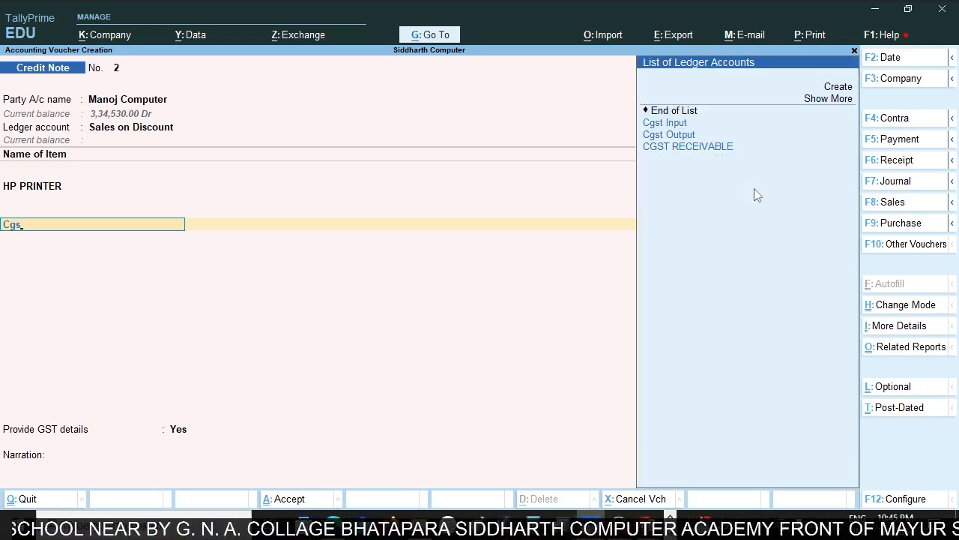
{"action": "key", "text": "Down"}
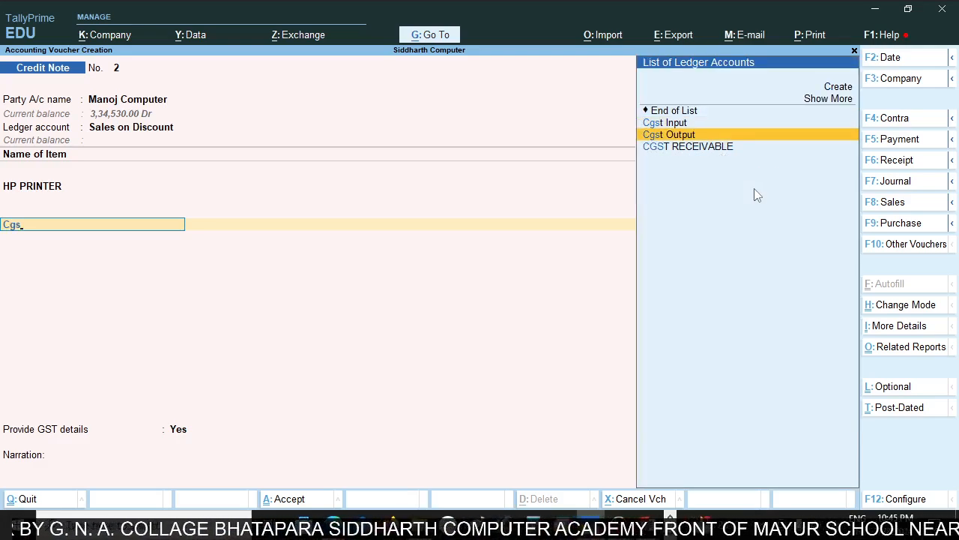
{"action": "key", "text": "Return"}
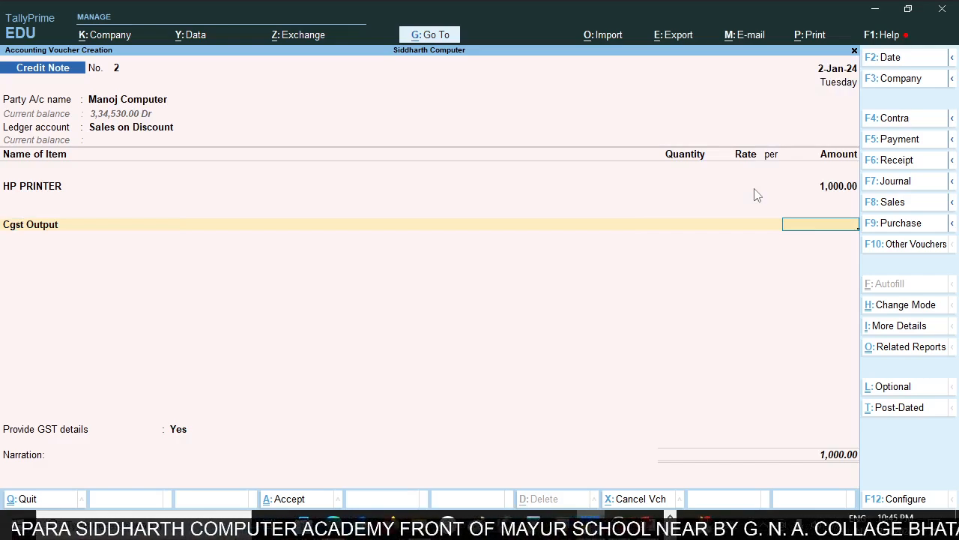
{"action": "key", "text": "BackSpace"}
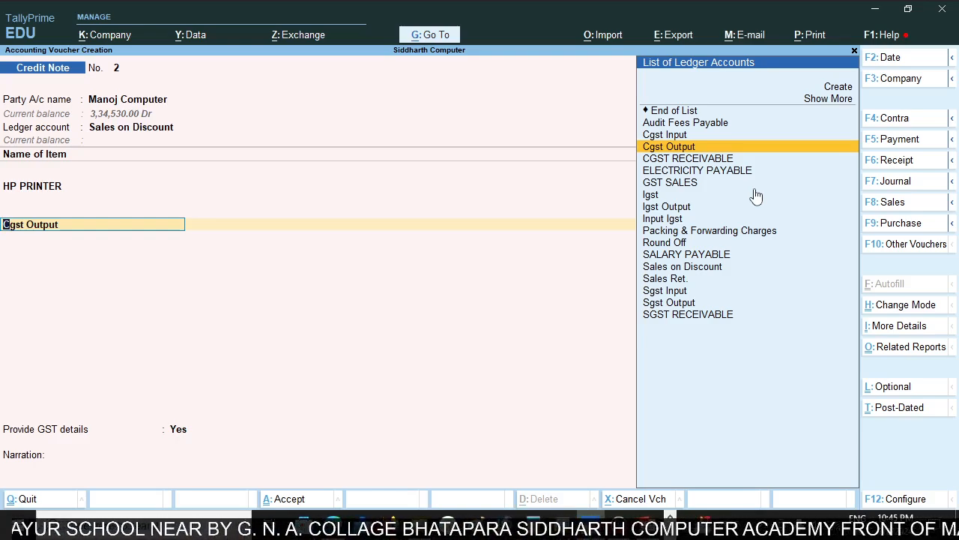
{"action": "key", "text": "Return"}
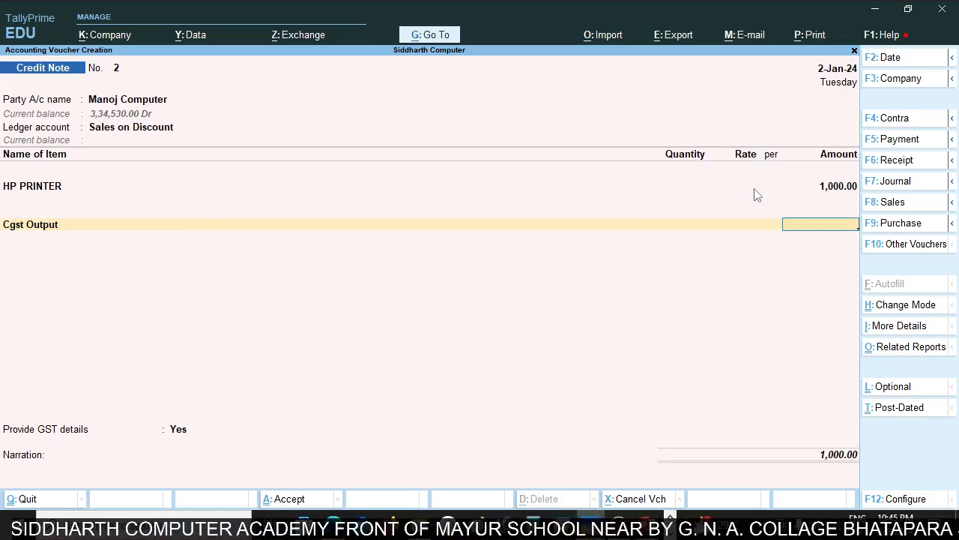
Go back to the party account and check Manoj Computer's state and tax registration in its ledger, leaving it unaltered.
{"action": "key", "text": "BackSpace"}
{"action": "key", "text": "BackSpace"}
{"action": "key", "text": "BackSpace"}
{"action": "key", "text": "BackSpace"}
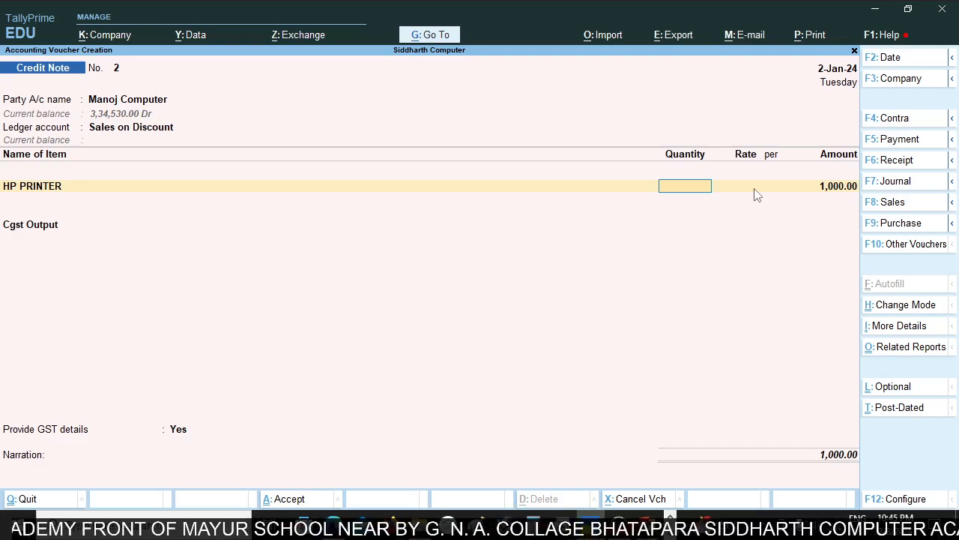
{"action": "key", "text": "BackSpace"}
{"action": "key", "text": "BackSpace"}
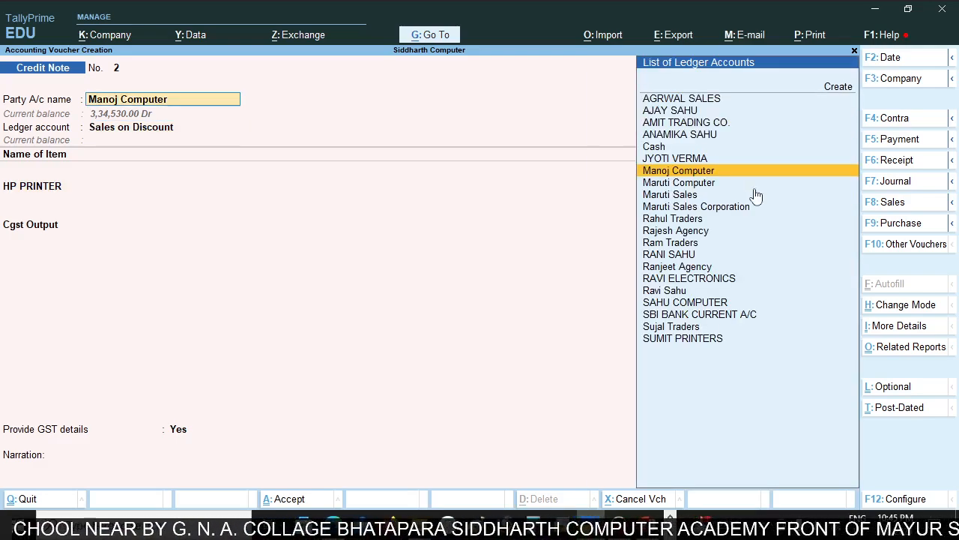
{"action": "key", "text": "ctrl+Return"}
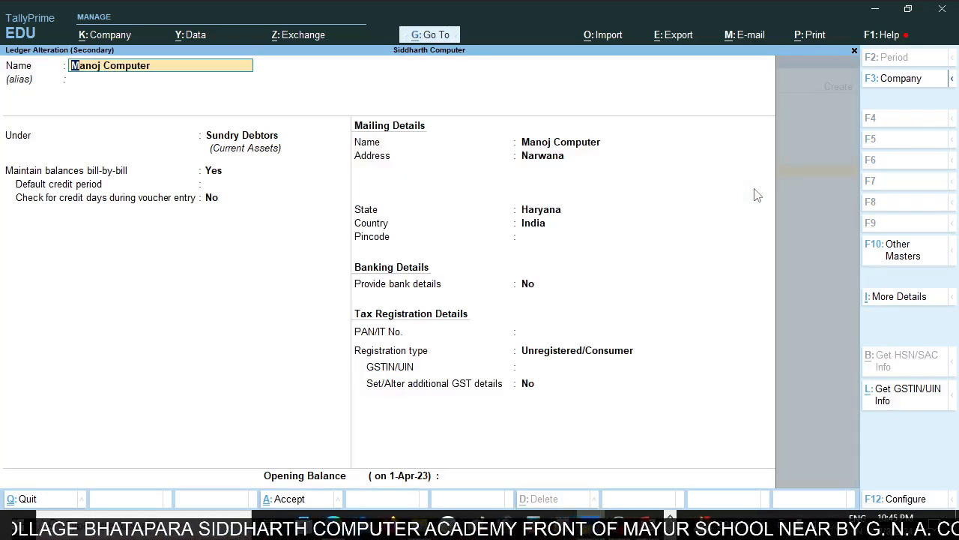
{"action": "key", "text": "Escape"}
{"action": "key", "text": "Escape"}
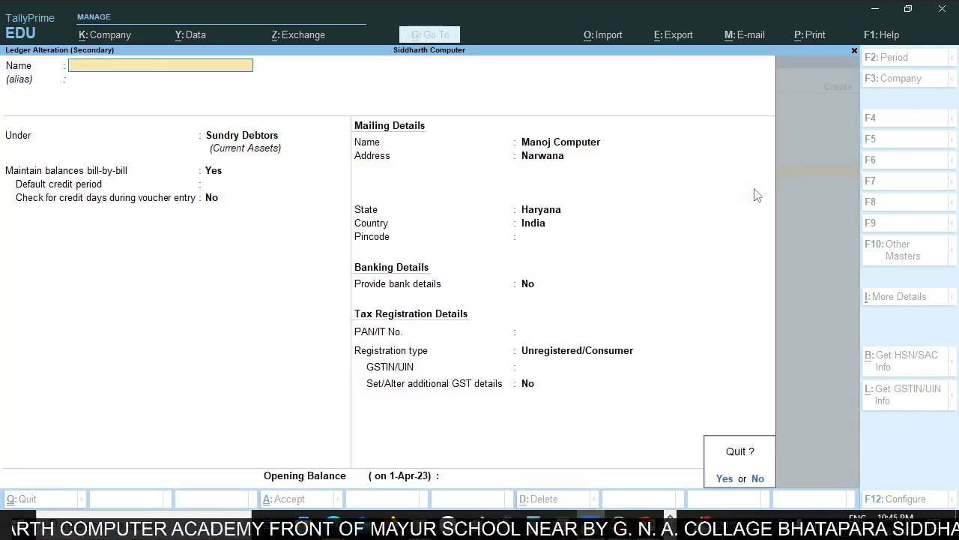
{"action": "key", "text": "Return"}
Accept the receipt, original invoice and party details for Manoj Computer again, keeping Haryana and the Sales on Discount ledger.
{"action": "key", "text": "Return"}
{"action": "key", "text": "Return"}
{"action": "key", "text": "Return"}
{"action": "key", "text": "Return"}
{"action": "key", "text": "Return"}
{"action": "key", "text": "Return"}
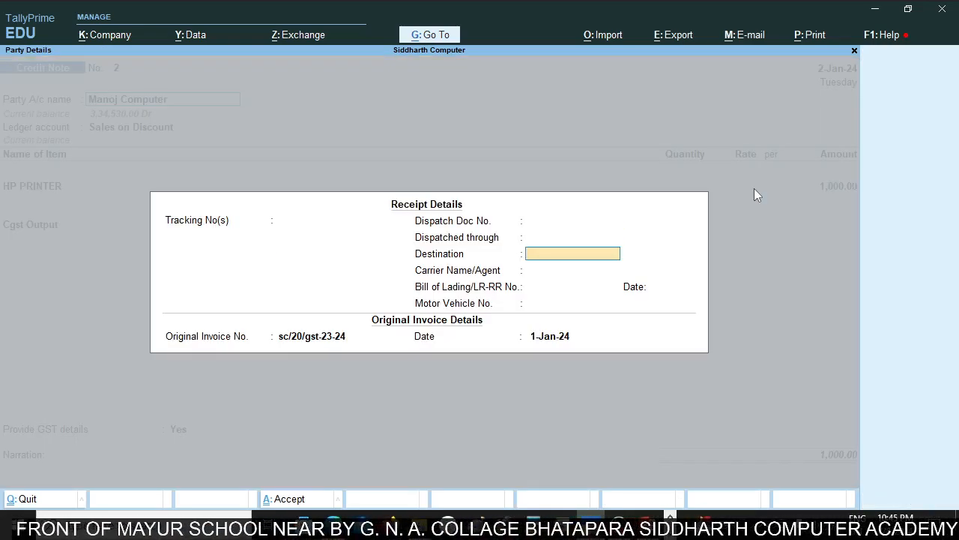
{"action": "key", "text": "Return"}
{"action": "key", "text": "Return"}
{"action": "key", "text": "Return"}
{"action": "key", "text": "Return"}
{"action": "key", "text": "Return"}
{"action": "key", "text": "Return"}
{"action": "key", "text": "Return"}
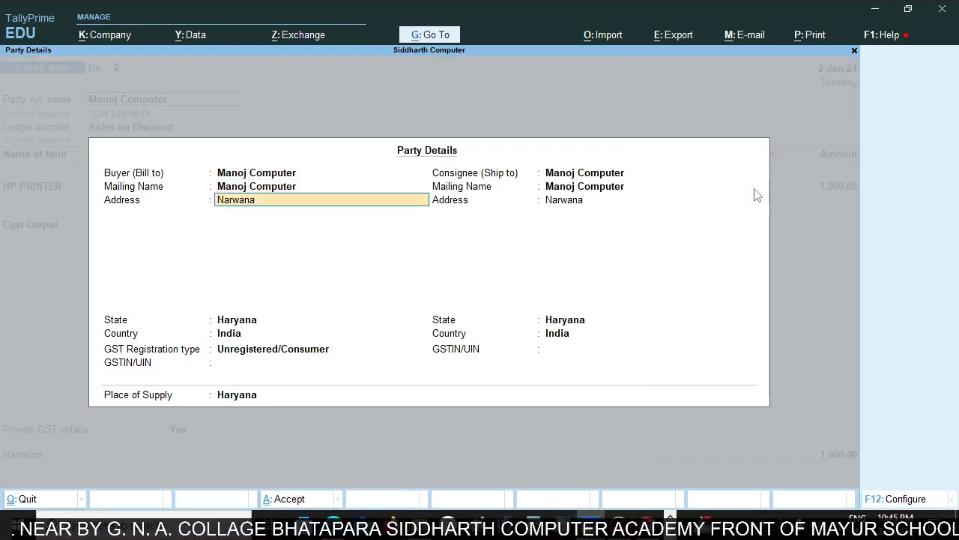
{"action": "key", "text": "Return"}
{"action": "key", "text": "Return"}
{"action": "key", "text": "Return"}
{"action": "key", "text": "Return"}
{"action": "key", "text": "Return"}
{"action": "key", "text": "Return"}
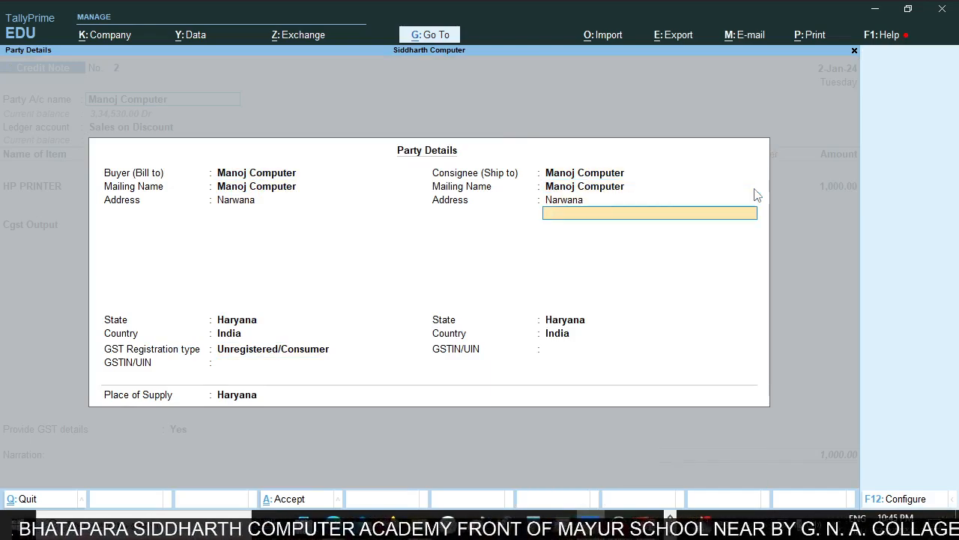
{"action": "key", "text": "Return"}
{"action": "key", "text": "Return"}
{"action": "key", "text": "Return"}
{"action": "key", "text": "Return"}
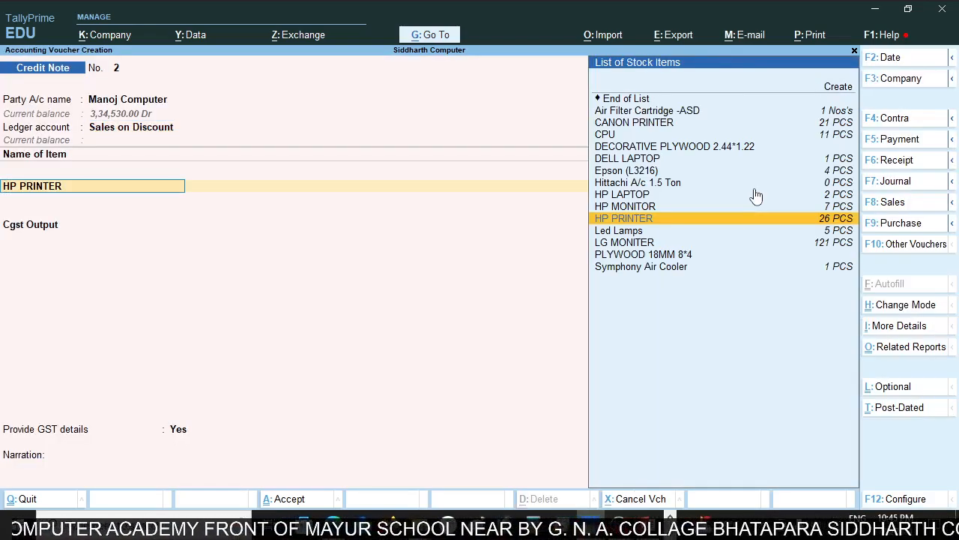
Keep the HP PRINTER line, replace Cgst Output with Igst Output as the tax ledger, and accept its 180.00 amount.
{"action": "key", "text": "Return"}
{"action": "key", "text": "Return"}
{"action": "key", "text": "Return"}
{"action": "key", "text": "Return"}
{"action": "key", "text": "Return"}
{"action": "key", "text": "Return"}
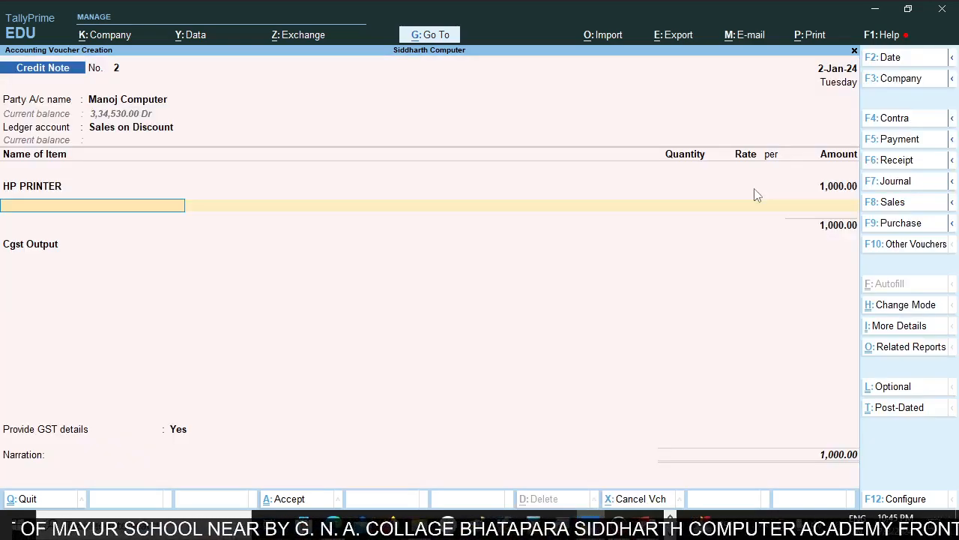
{"action": "key", "text": "Return"}
{"action": "type", "text": "Ig"}
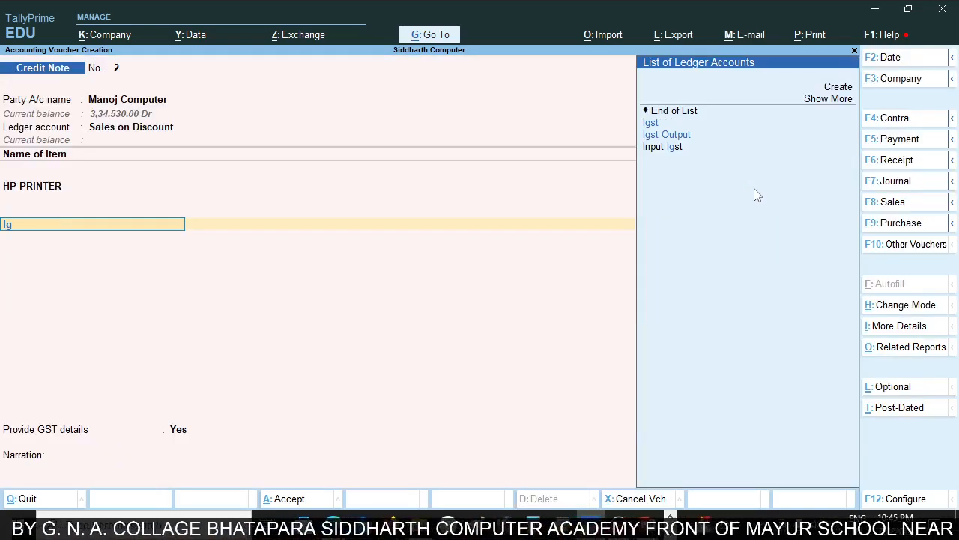
{"action": "key", "text": "Down"}
{"action": "key", "text": "Return"}
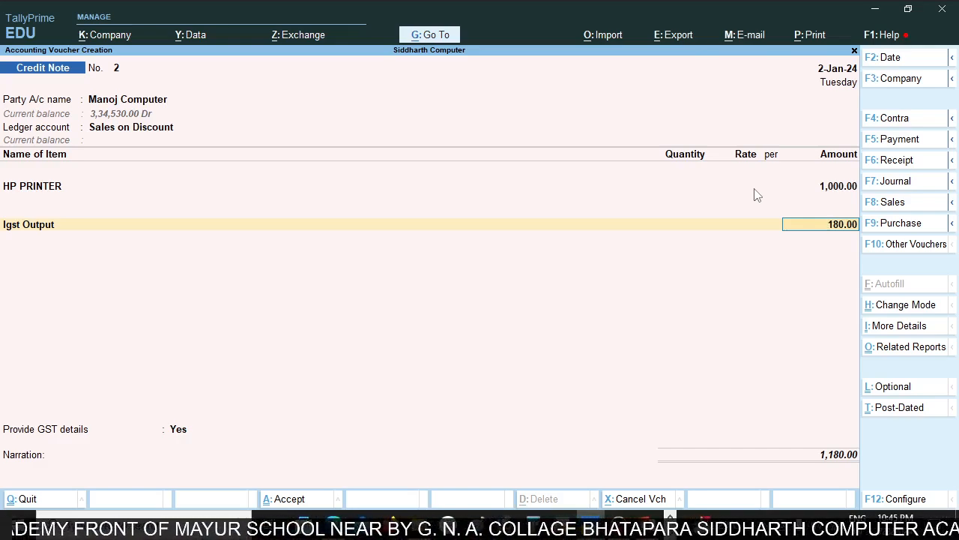
{"action": "key", "text": "Return"}
Provide GST details for the credit note with 07-Others as the reason, leaving the buyer's debit note number and date blank.
{"action": "key", "text": "Return"}
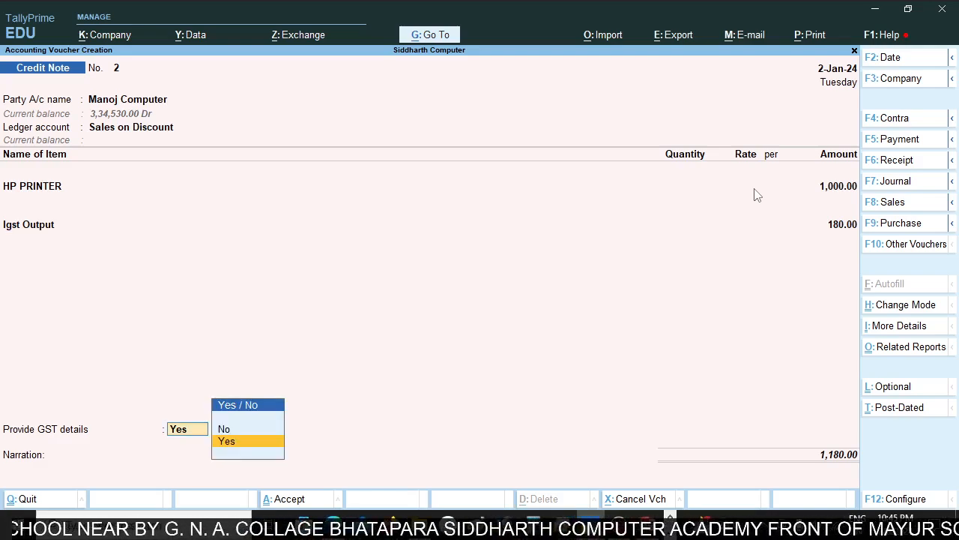
{"action": "key", "text": "Return"}
{"action": "key", "text": "Return"}
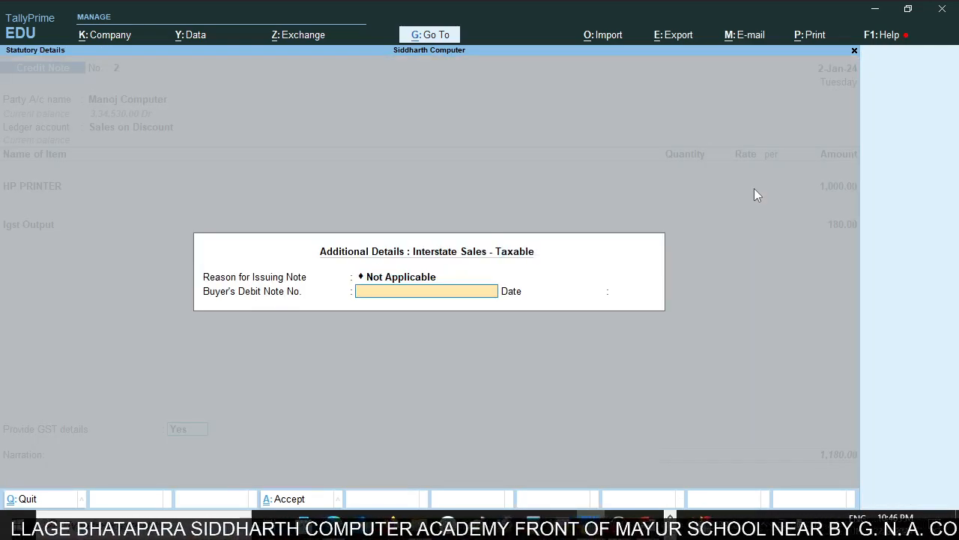
{"action": "key", "text": "BackSpace"}
{"action": "key", "text": "Down"}
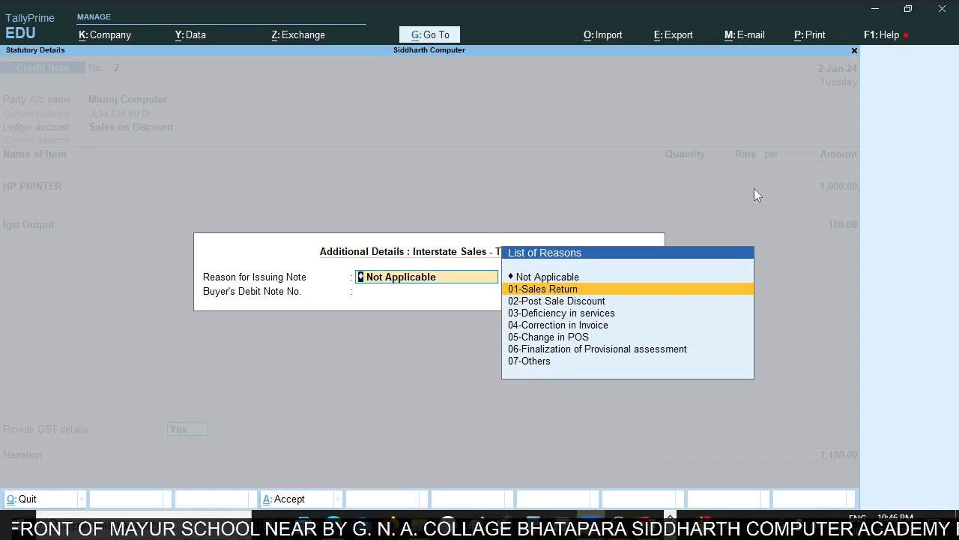
{"action": "key", "text": "Down"}
{"action": "key", "text": "Down"}
{"action": "key", "text": "Down"}
{"action": "key", "text": "Down"}
{"action": "key", "text": "Down"}
{"action": "key", "text": "Down"}
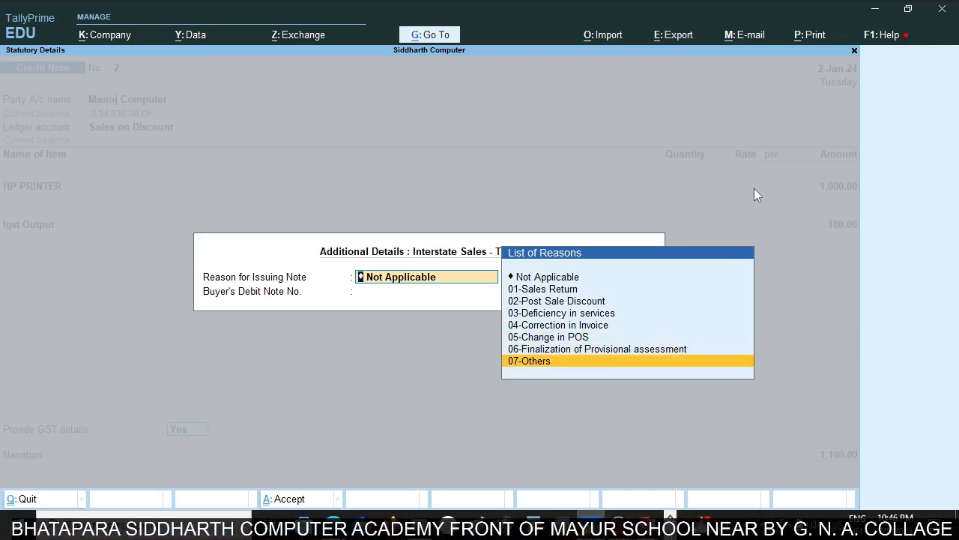
{"action": "key", "text": "Up"}
{"action": "key", "text": "Up"}
{"action": "key", "text": "Up"}
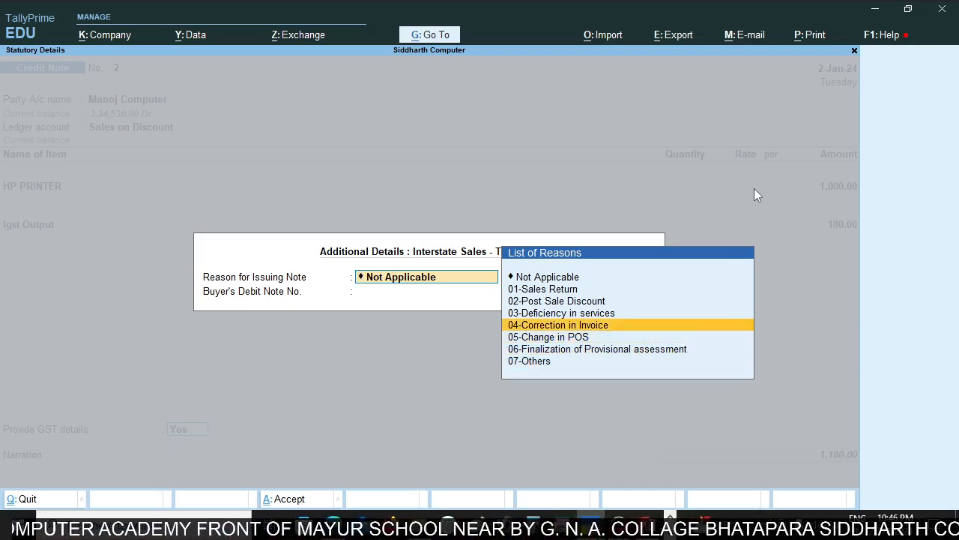
{"action": "key", "text": "Down"}
{"action": "key", "text": "Down"}
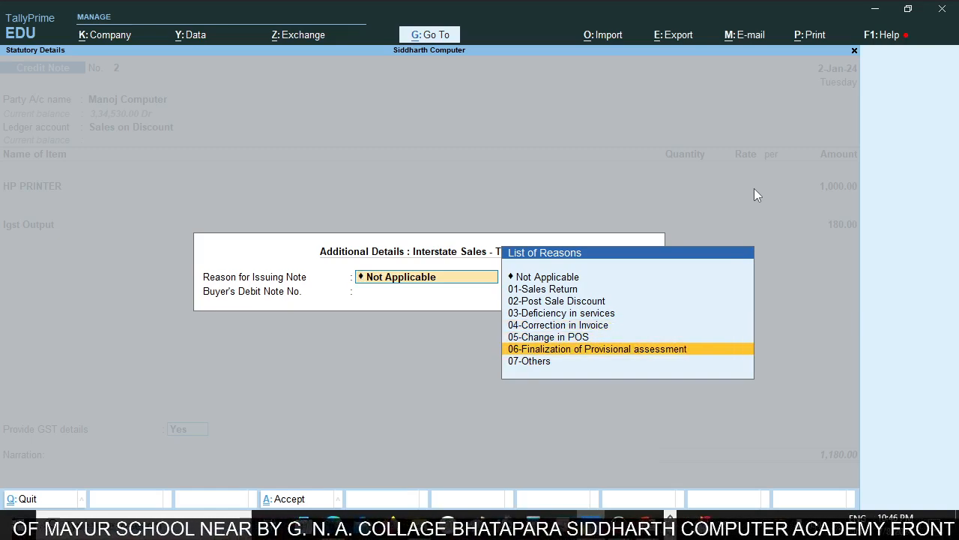
{"action": "key", "text": "Down"}
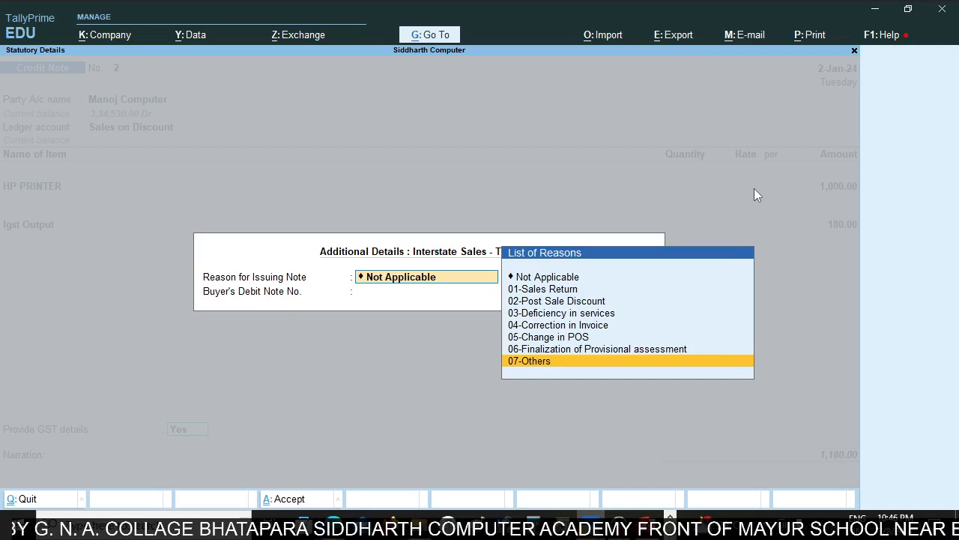
{"action": "key", "text": "Return"}
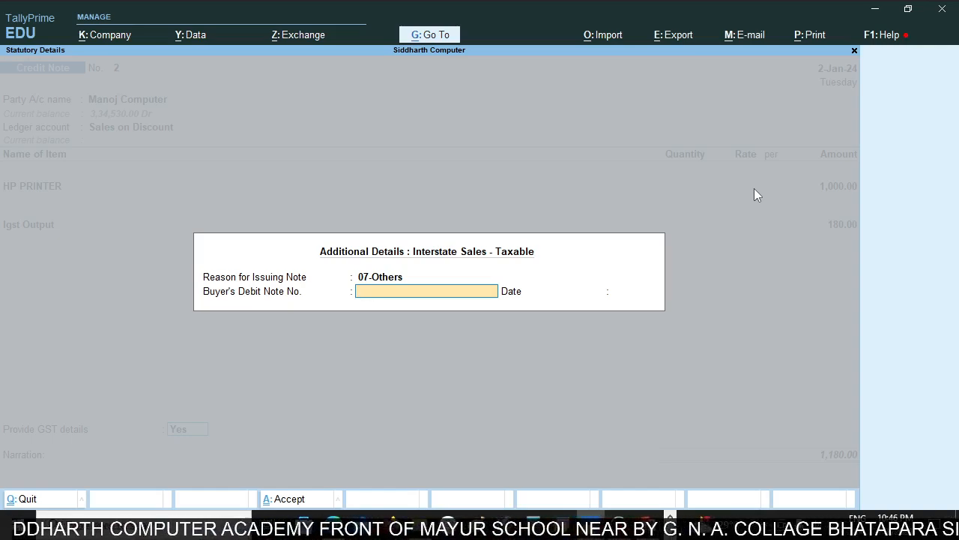
{"action": "key", "text": "Return"}
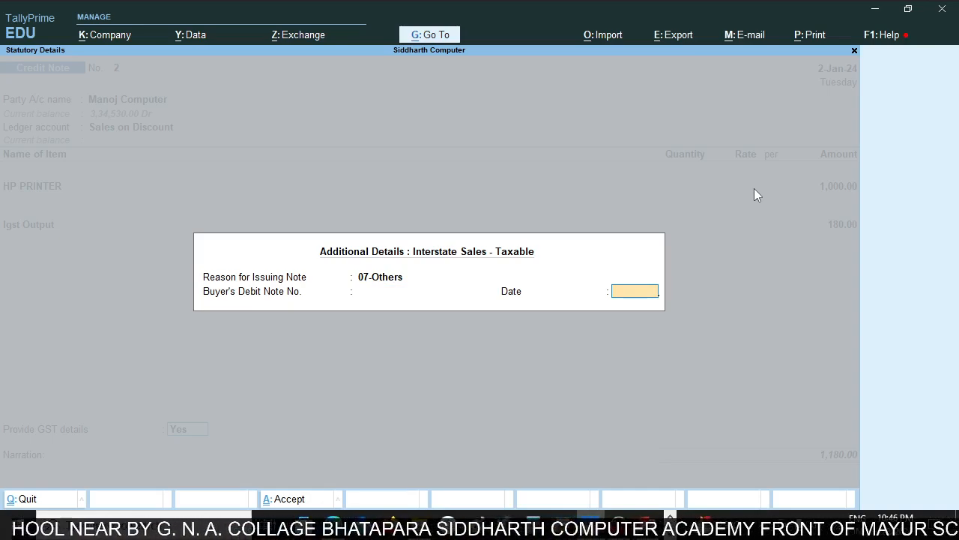
{"action": "key", "text": "Return"}
Allocate the 1,180.00 credit against pending bill sc/20/gst-23-24 and save the credit note without a narration.
{"action": "key", "text": "Return"}
{"action": "key", "text": "Return"}
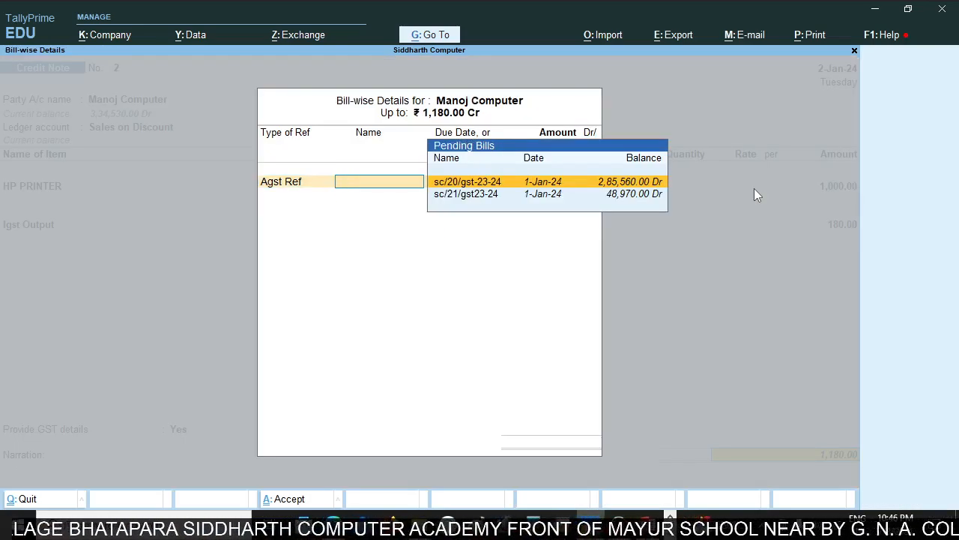
{"action": "key", "text": "Return"}
{"action": "key", "text": "Return"}
{"action": "key", "text": "Return"}
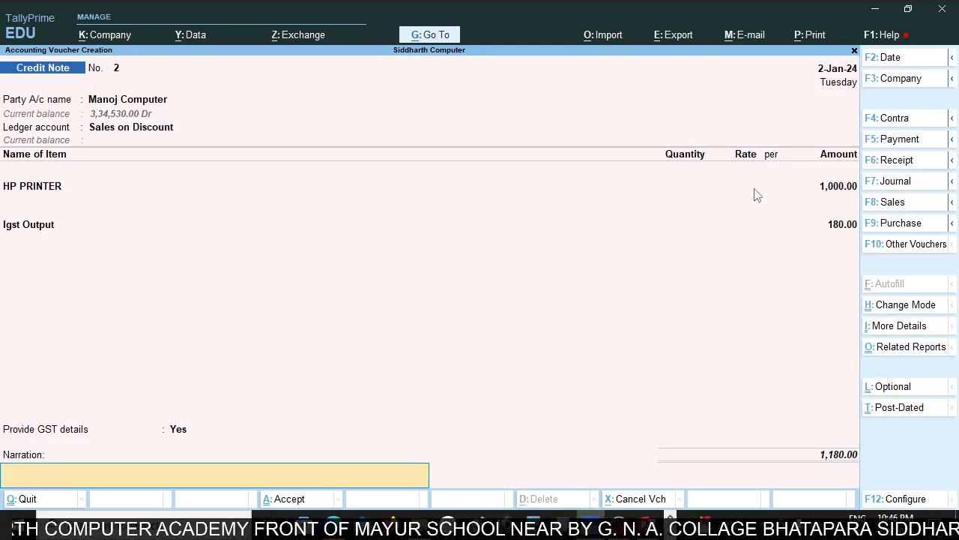
{"action": "key", "text": "Return"}
{"action": "key", "text": "Return"}
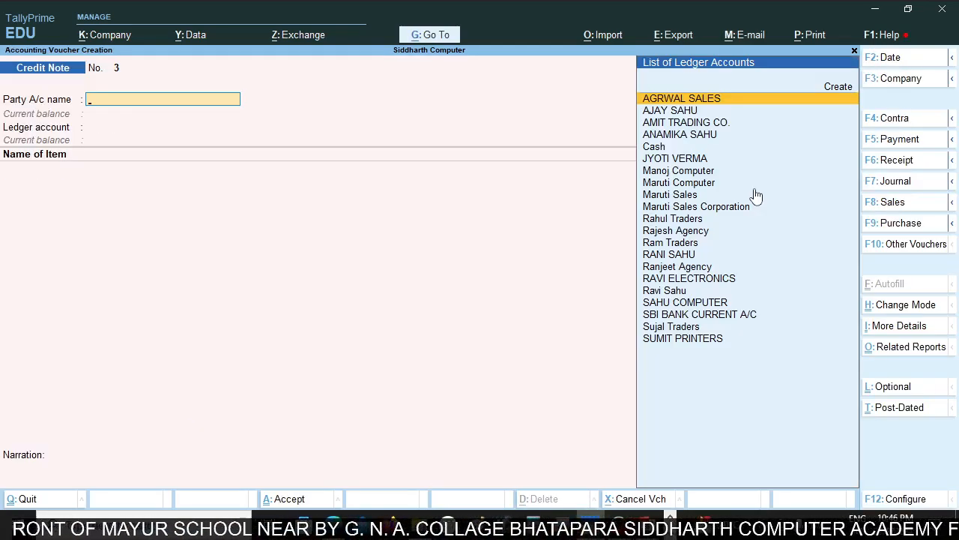
Open Manoj Computer's ledger in the account books and examine its credit note entry dated 2-Jan-24.
{"action": "key", "text": "alt+Tab"}
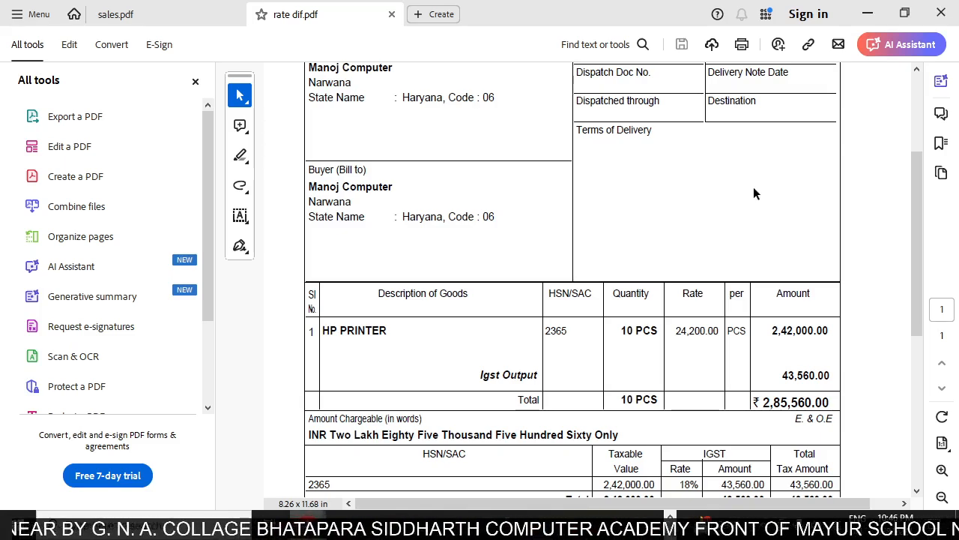
{"action": "key", "text": "alt+Tab"}
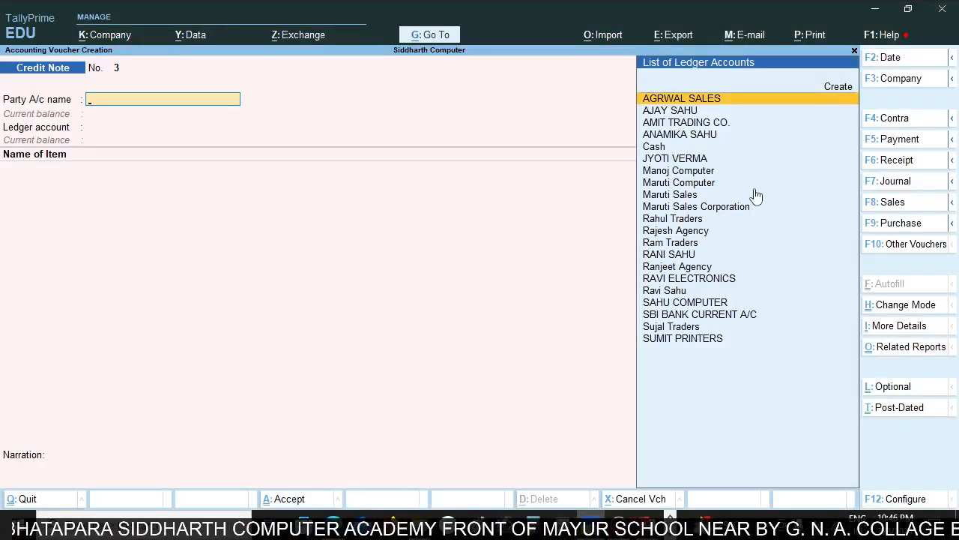
{"action": "key", "text": "Escape"}
{"action": "key", "text": "Escape"}
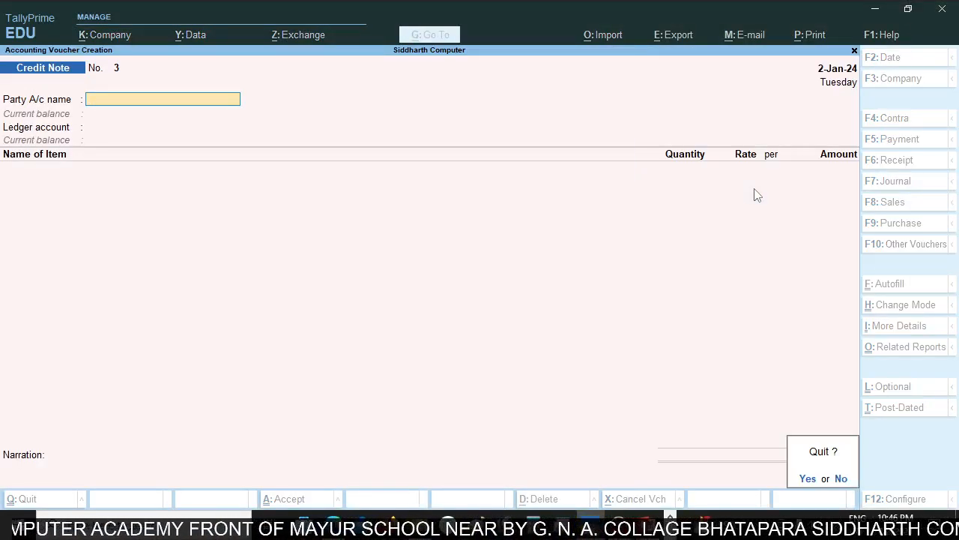
{"action": "key", "text": "d"}
{"action": "key", "text": "a"}
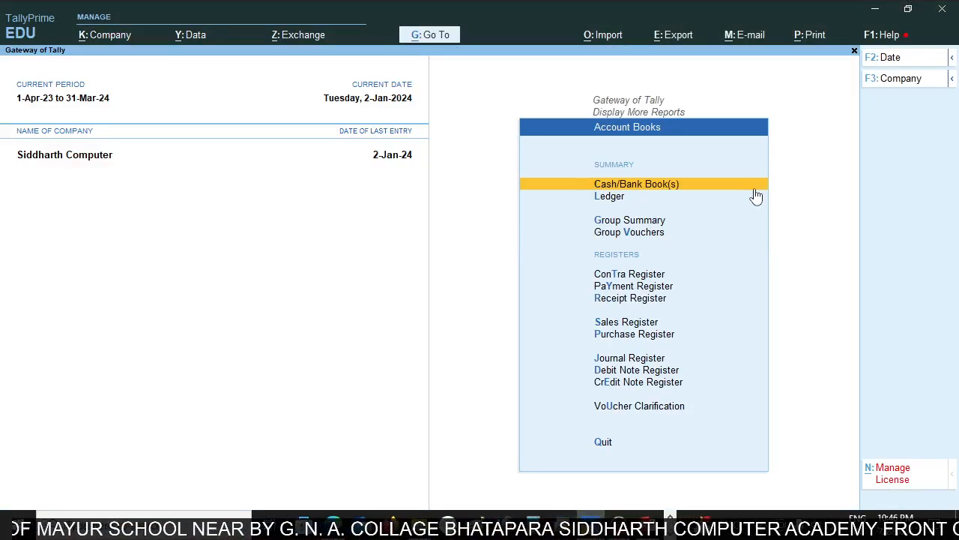
{"action": "key", "text": "l"}
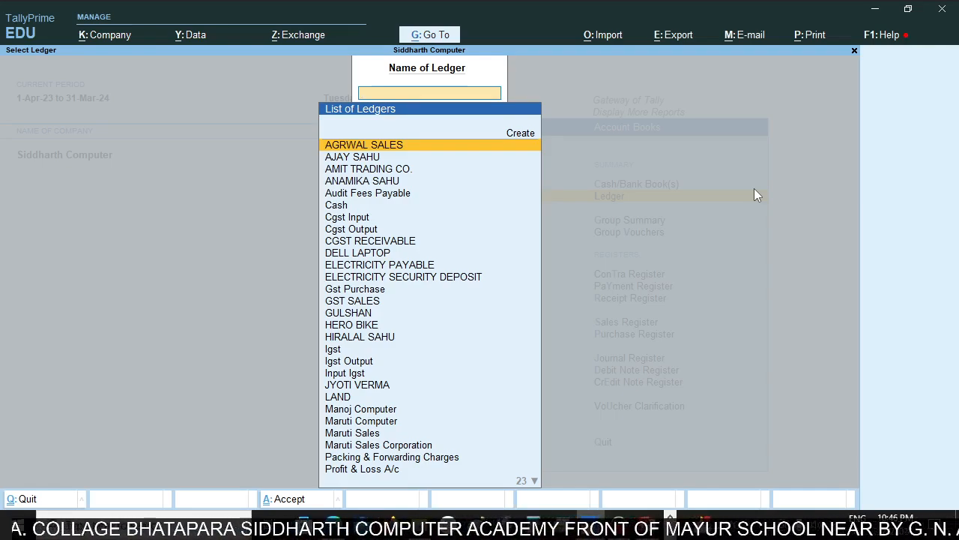
{"action": "key", "text": "alt+Tab"}
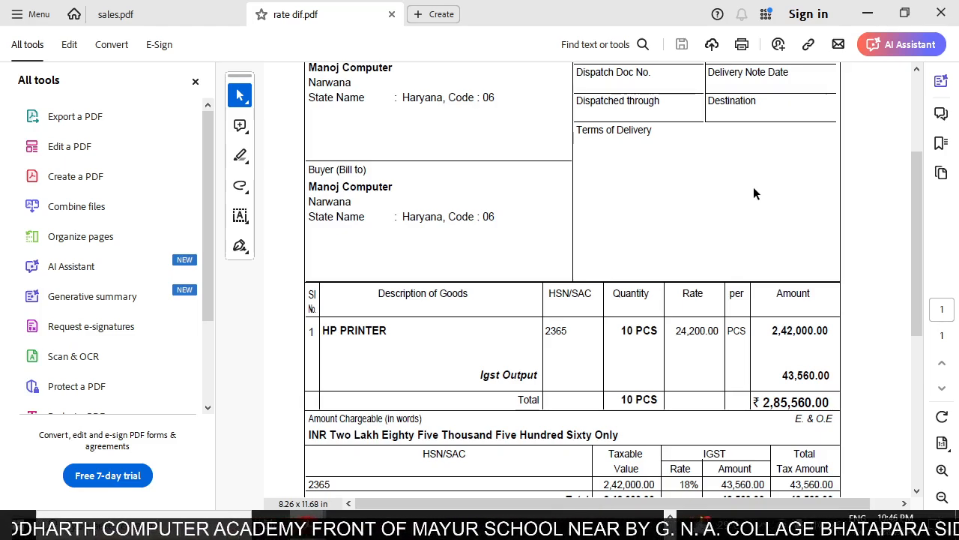
{"action": "key", "text": "alt+Tab"}
{"action": "type", "text": "Mano"}
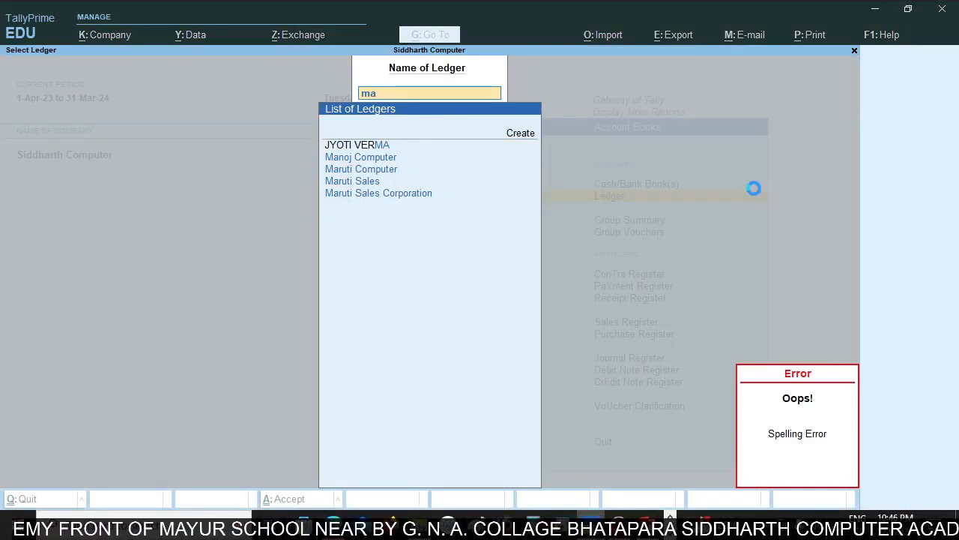
{"action": "key", "text": "Return"}
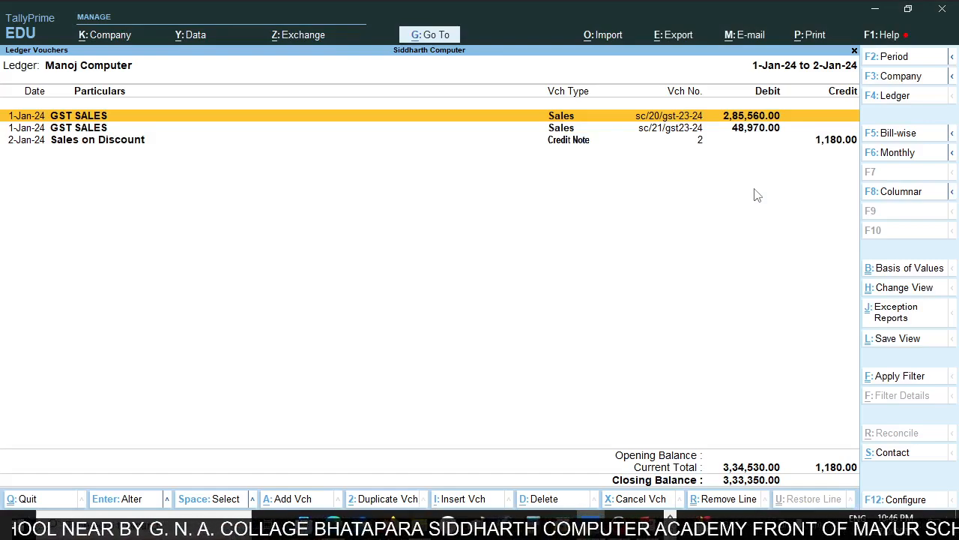
{"action": "key", "text": "Down"}
{"action": "key", "text": "Down"}
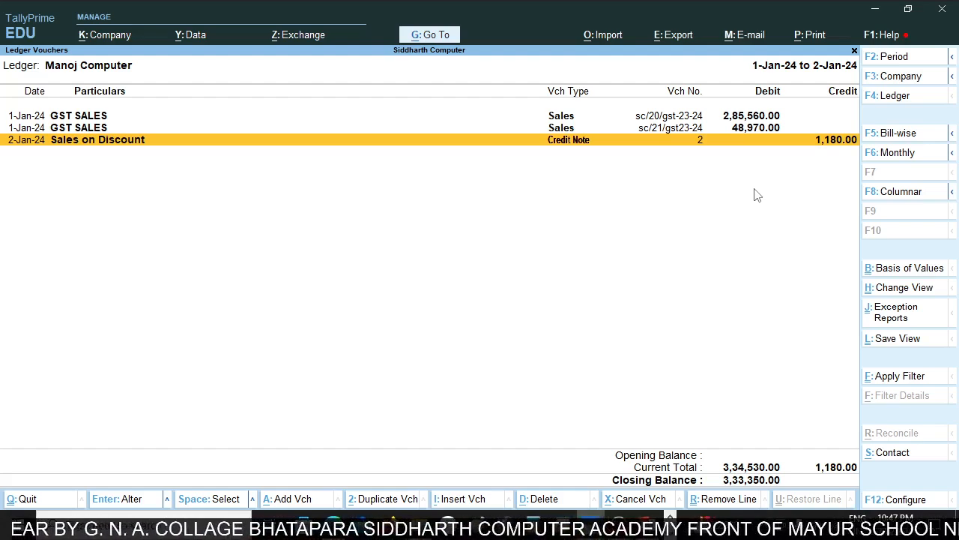
Leave the ledger report and open the GSTR-1 return from the GST reports.
{"action": "key", "text": "Escape"}
{"action": "key", "text": "Escape"}
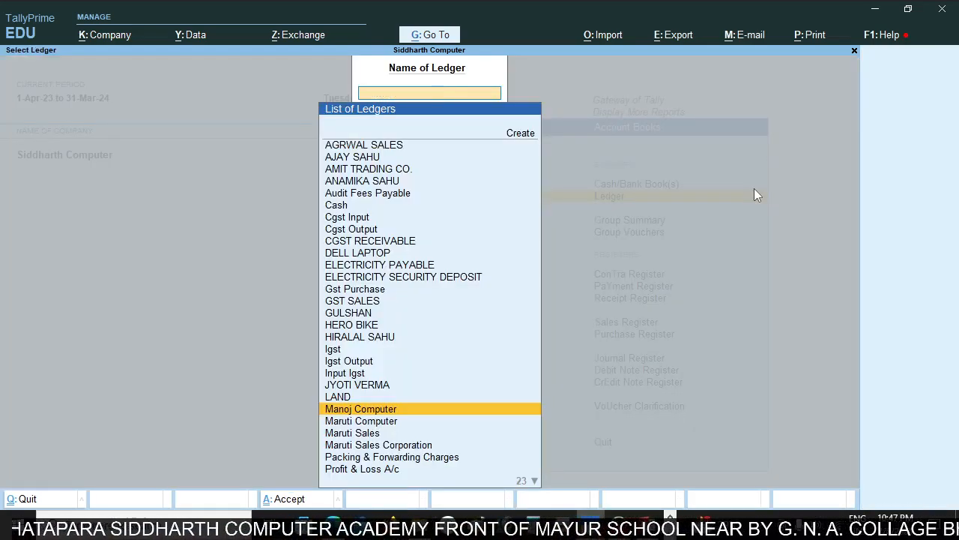
{"action": "key", "text": "Escape"}
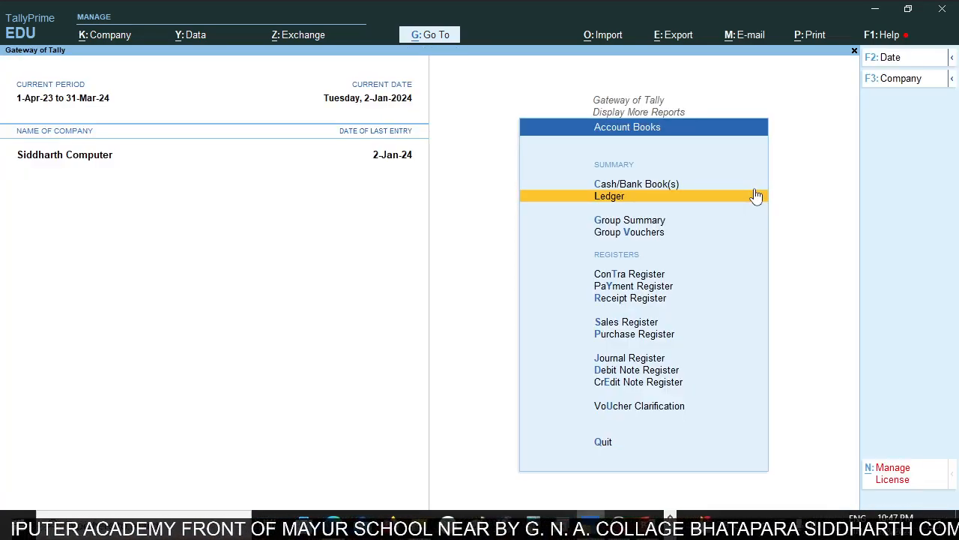
{"action": "key", "text": "Escape"}
{"action": "key", "text": "Escape"}
{"action": "key", "text": "Home"}
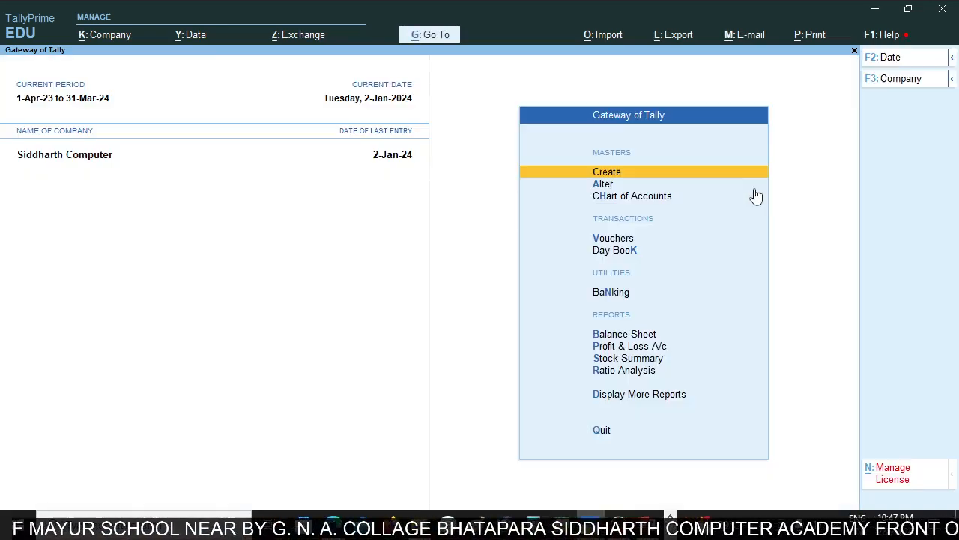
{"action": "key", "text": "d"}
{"action": "key", "text": "g"}
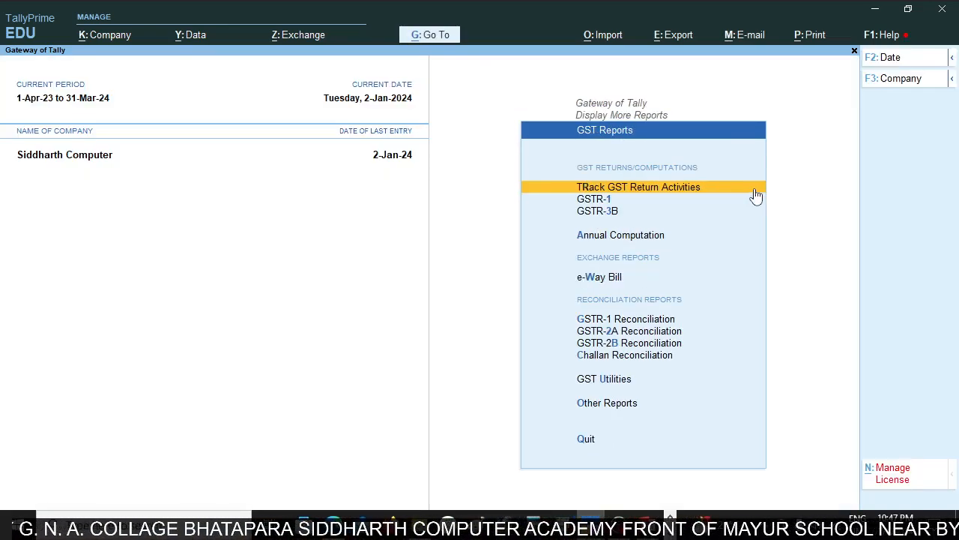
{"action": "left_click", "coordinate": [756, 198]}
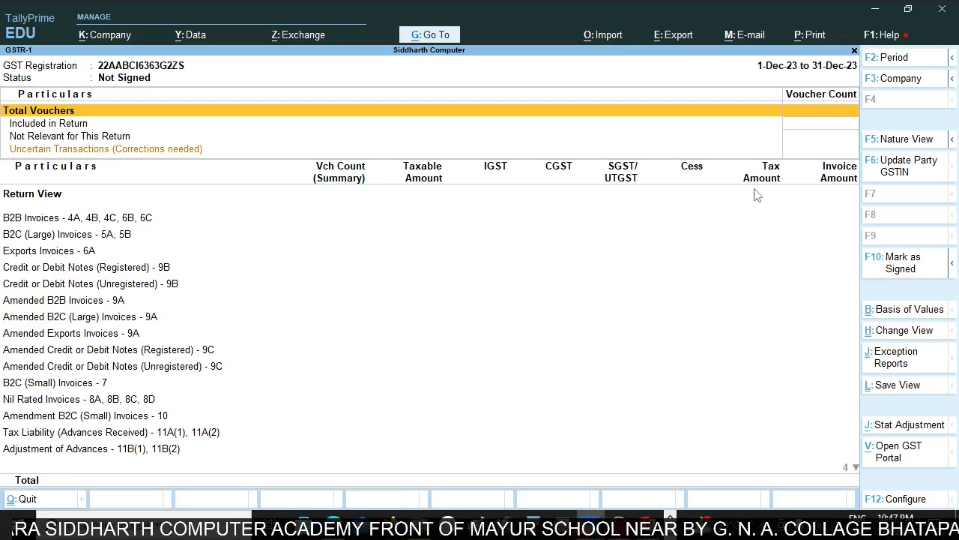
Set the GSTR-1 period from 1-Apr-23 to 31-Mar-24.
{"action": "key", "text": "ctrl"}
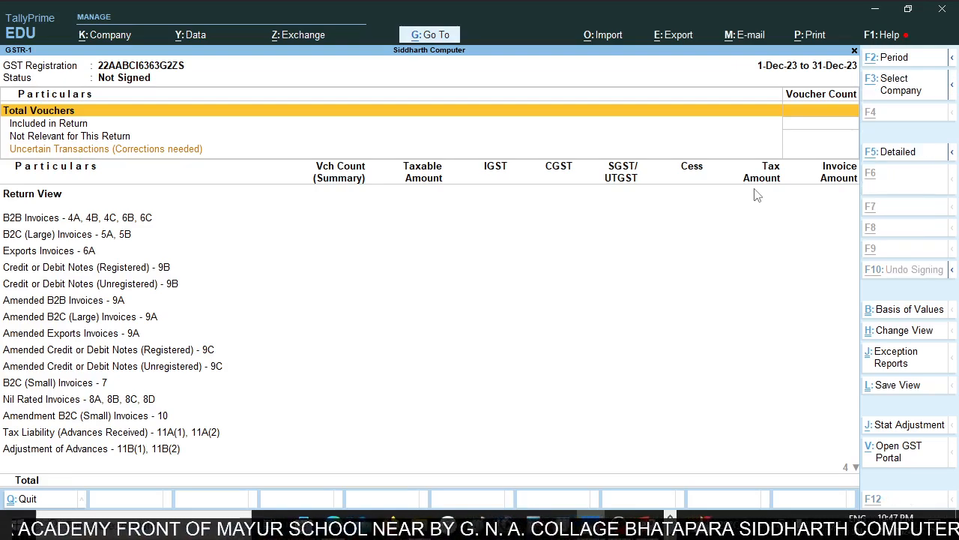
{"action": "key", "text": "alt+F2"}
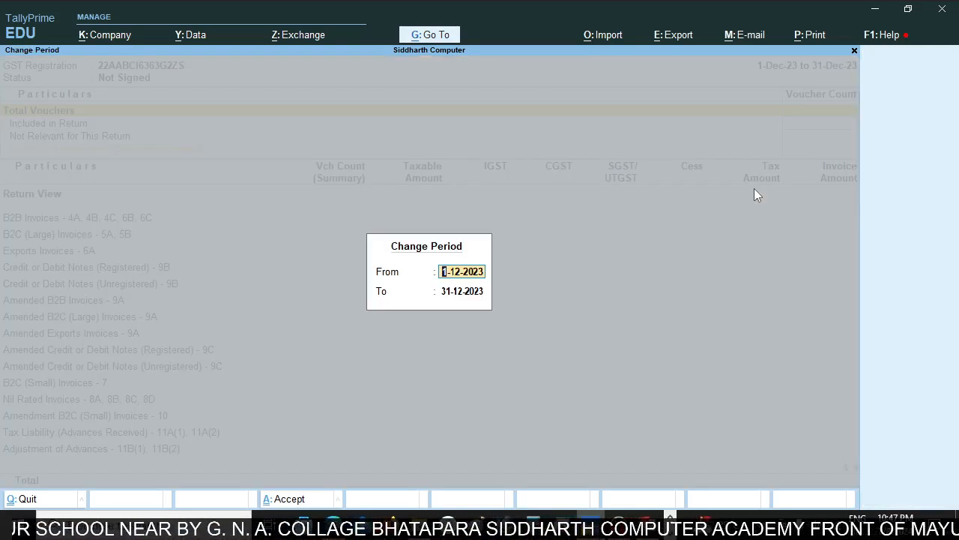
{"action": "type", "text": "apr"}
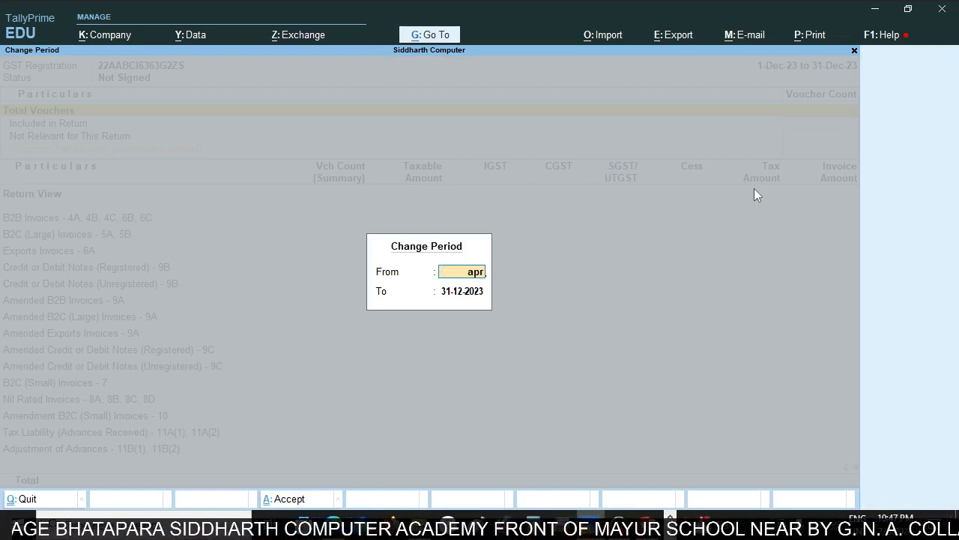
{"action": "key", "text": "Return"}
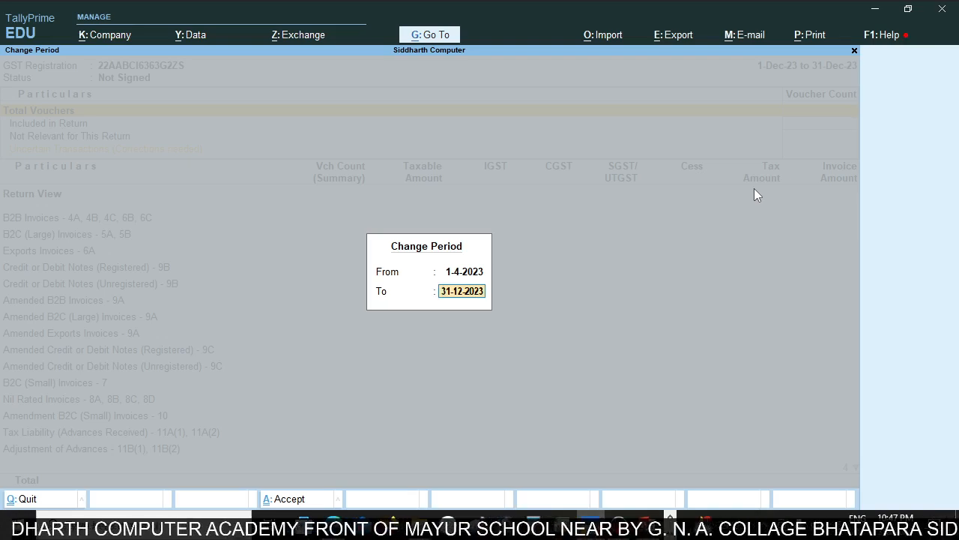
{"action": "type", "text": "mar"}
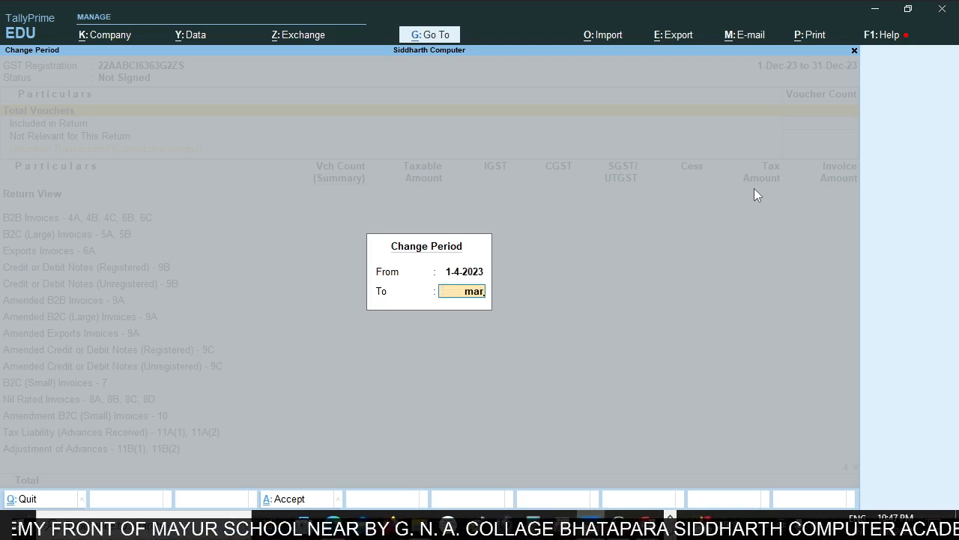
{"action": "key", "text": "Return"}
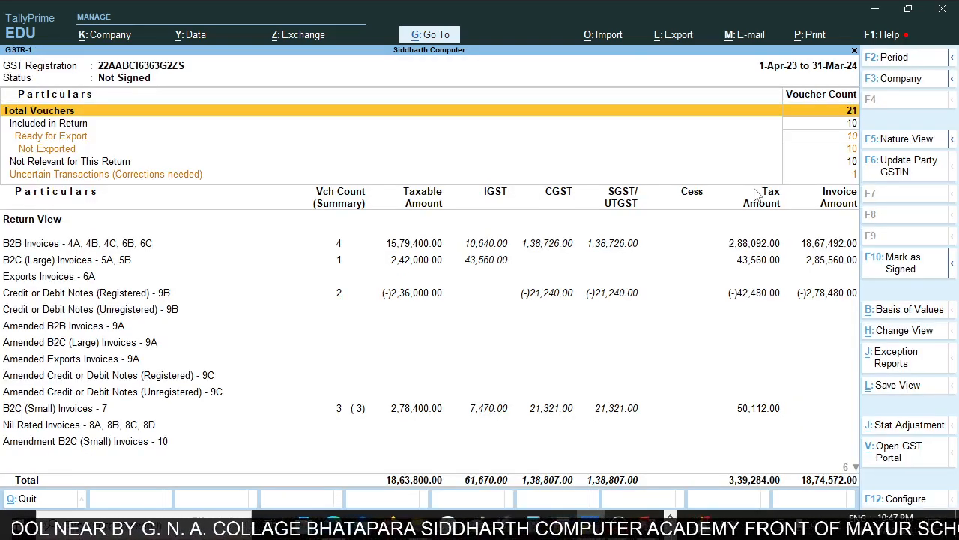
Drill into GSTR-1's uncertain transactions and list the vouchers under "Unable to determine original sales value".
{"action": "key", "text": "Down"}
{"action": "key", "text": "Down"}
{"action": "key", "text": "Down"}
{"action": "key", "text": "Down"}
{"action": "key", "text": "Down"}
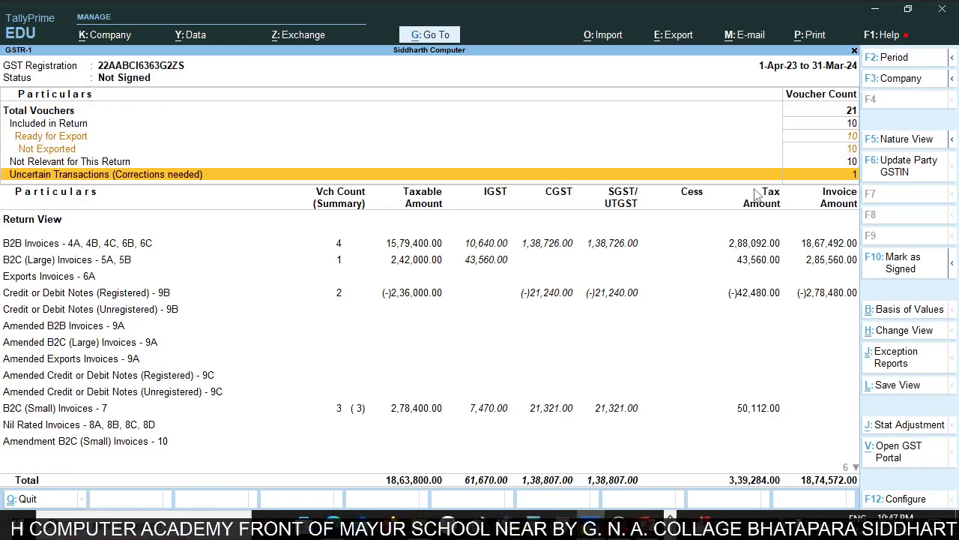
{"action": "key", "text": "Return"}
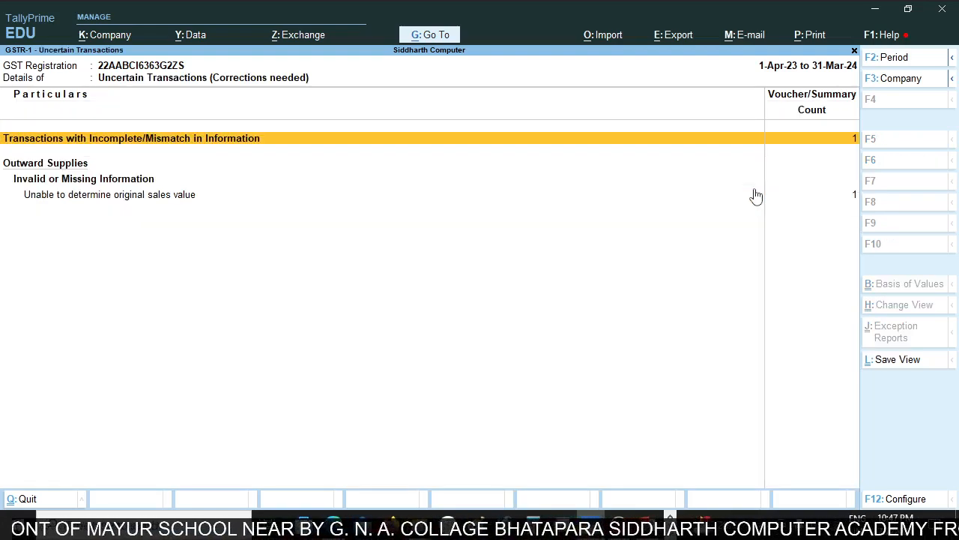
{"action": "left_click", "coordinate": [756, 195]}
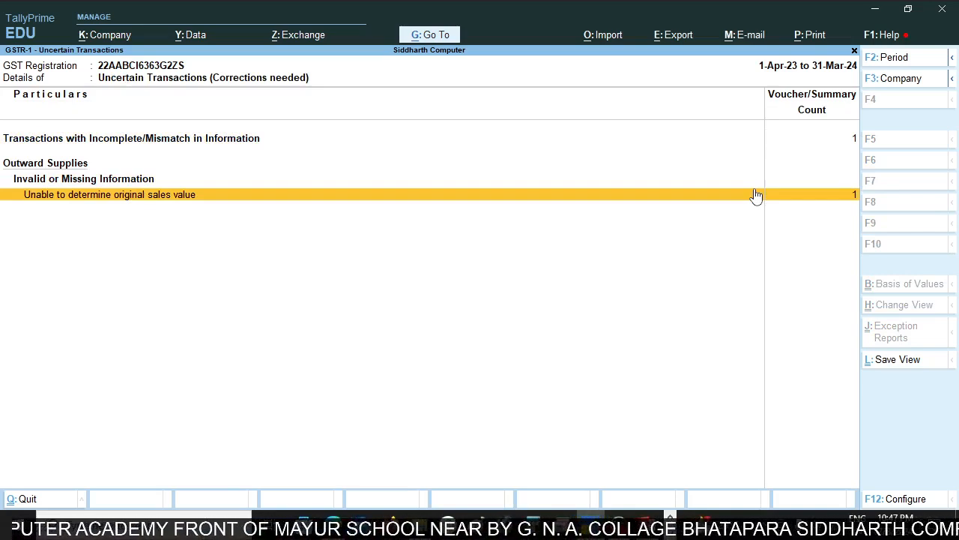
{"action": "key", "text": "Return"}
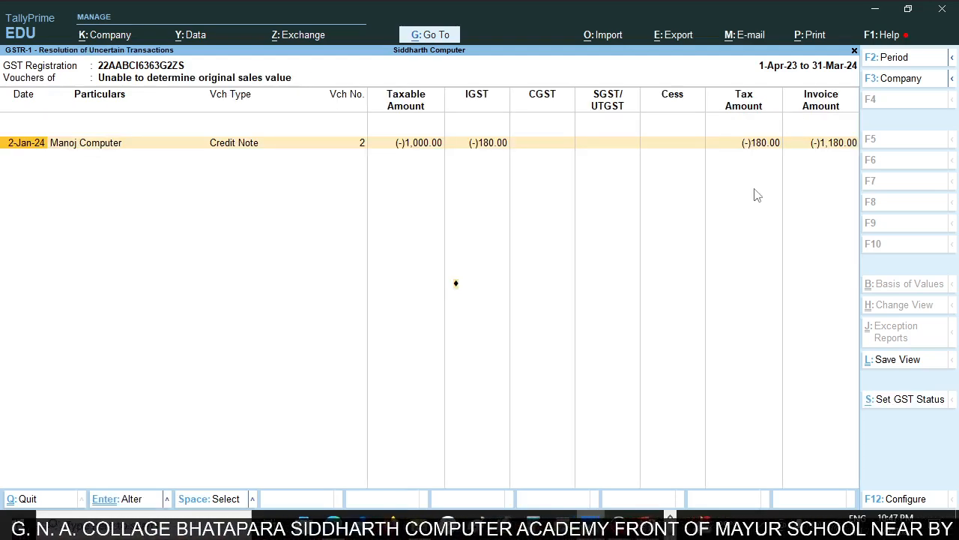
Resolve Manoj Computer's uncertain credit note with original sales invoice value "Less Than or Equal to 2.5 Lakhs" and return to the GSTR-1 summary.
{"action": "key", "text": "Return"}
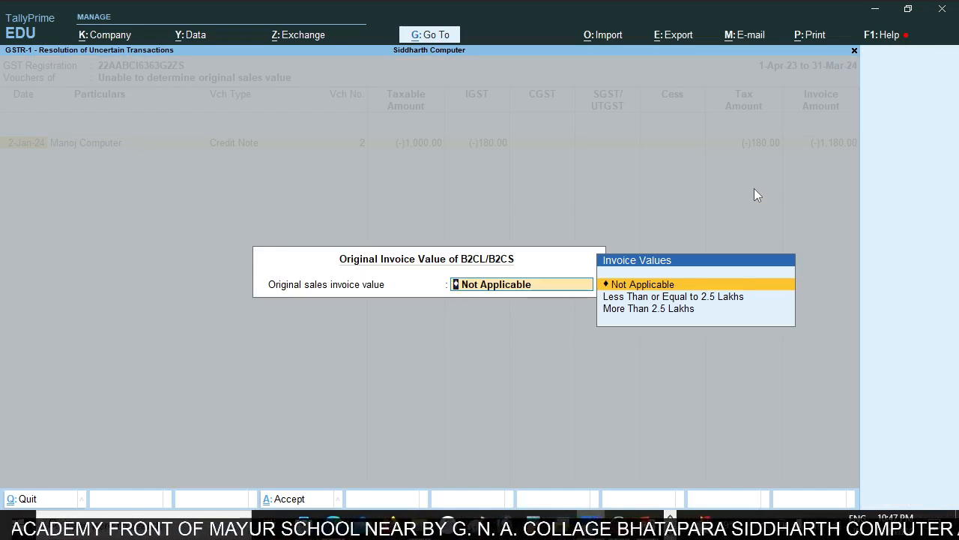
{"action": "key", "text": "Down"}
{"action": "key", "text": "Down"}
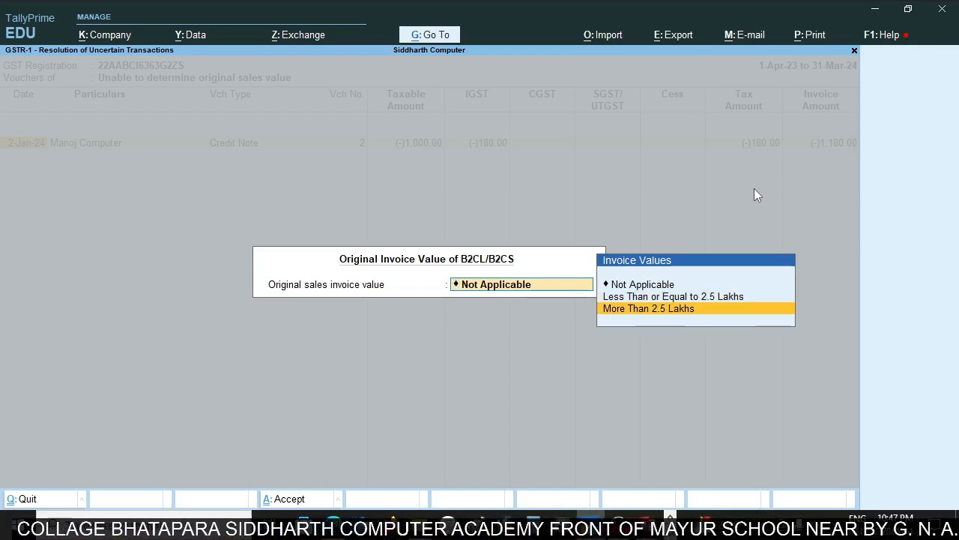
{"action": "key", "text": "Up"}
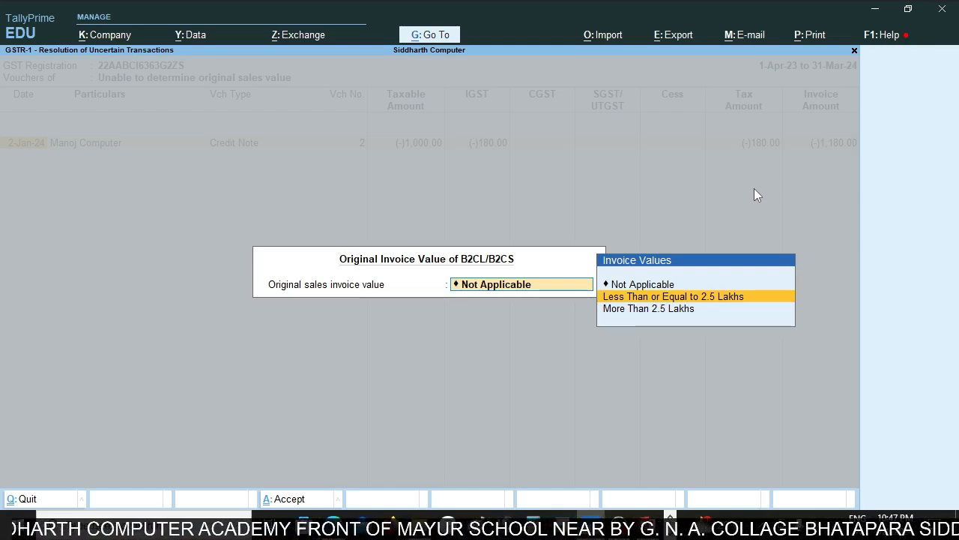
{"action": "key", "text": "Return"}
{"action": "key", "text": "Return"}
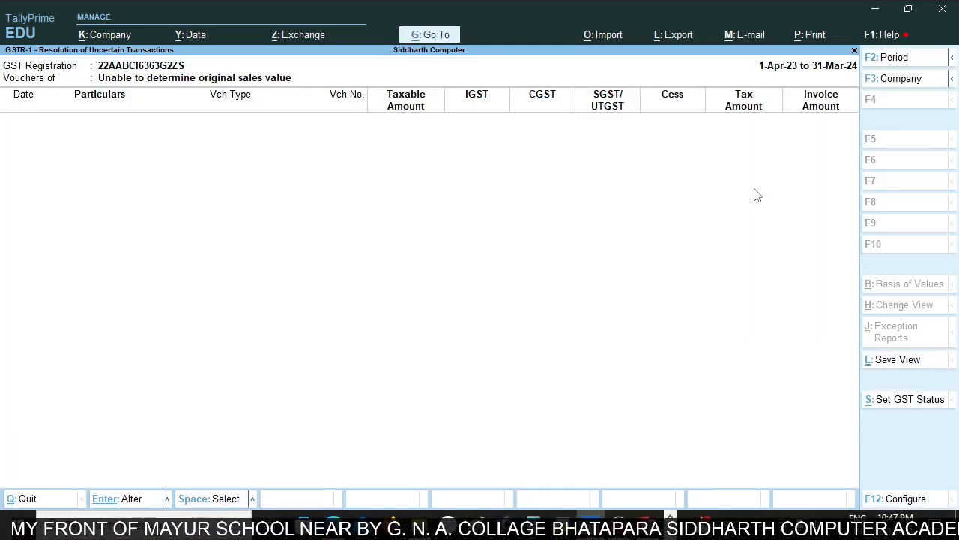
{"action": "key", "text": "Escape"}
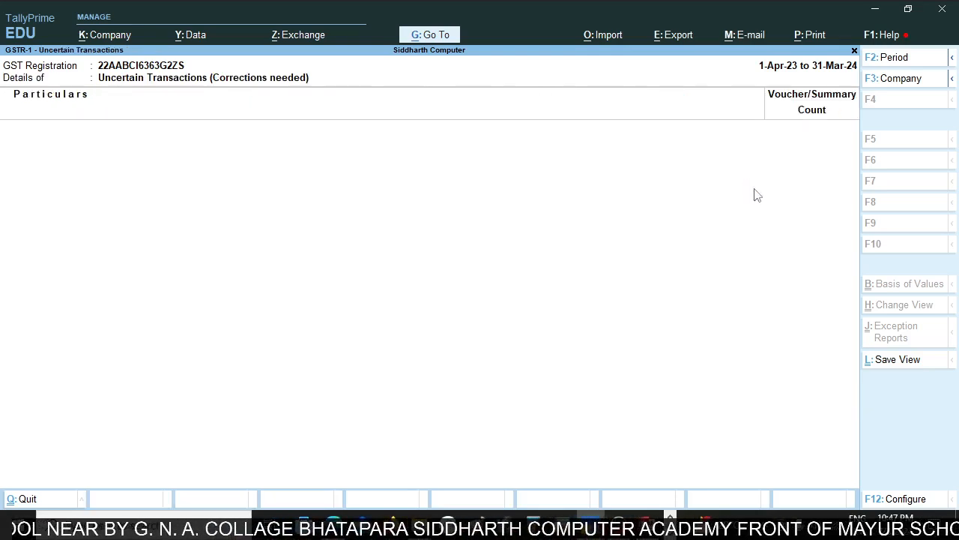
{"action": "key", "text": "Escape"}
Drill into Credit or Debit Notes (Registered) - 9B, examine AMIT TRADING CO.'s 2-Jan-24 credit note, and return to the summary.
{"action": "key", "text": "Down"}
{"action": "key", "text": "Down"}
{"action": "key", "text": "Down"}
{"action": "key", "text": "Down"}
{"action": "key", "text": "Down"}
{"action": "key", "text": "Down"}
{"action": "key", "text": "Down"}
{"action": "key", "text": "Down"}
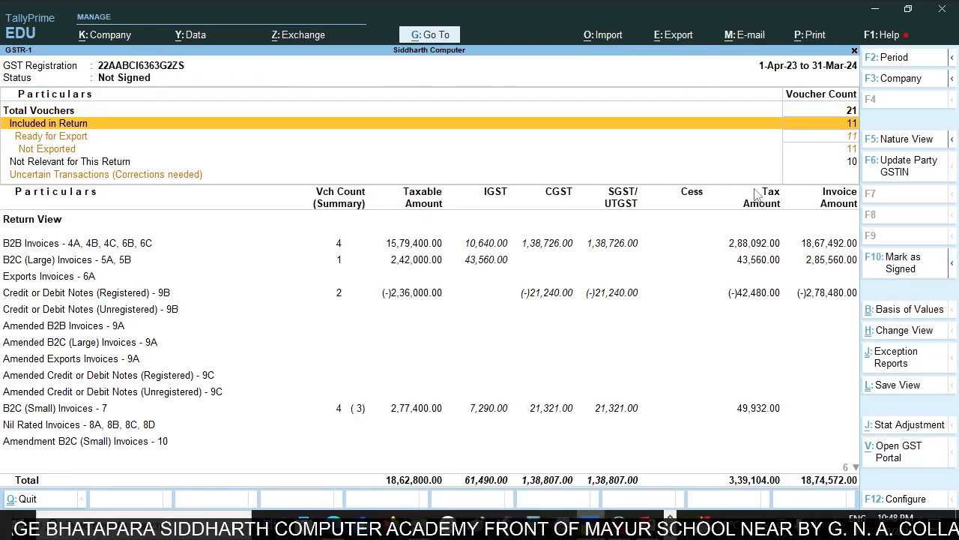
{"action": "key", "text": "Down"}
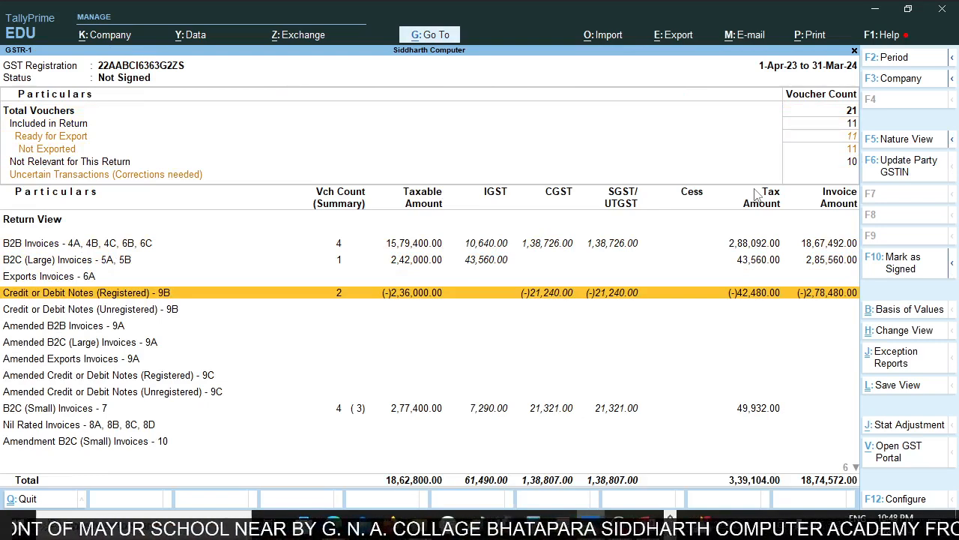
{"action": "key", "text": "Return"}
{"action": "key", "text": "Return"}
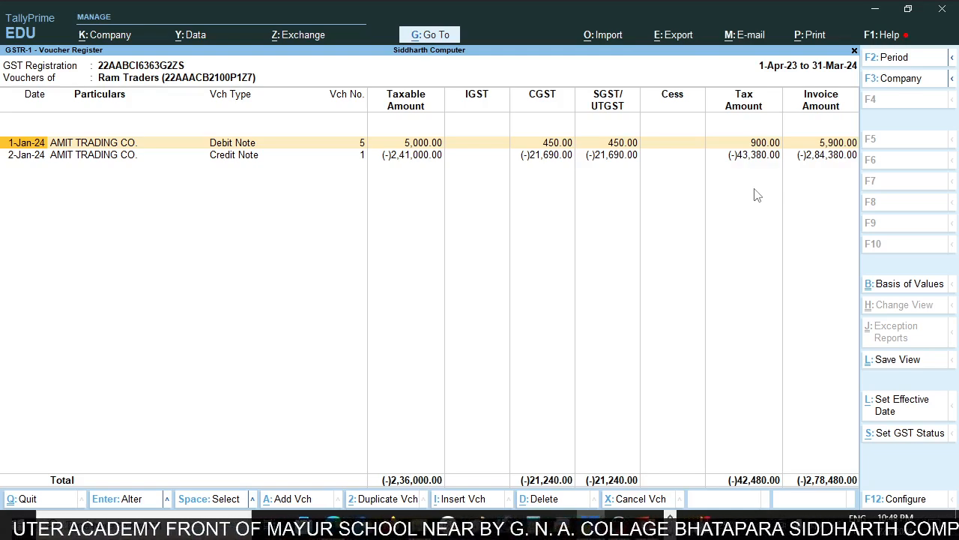
{"action": "key", "text": "Down"}
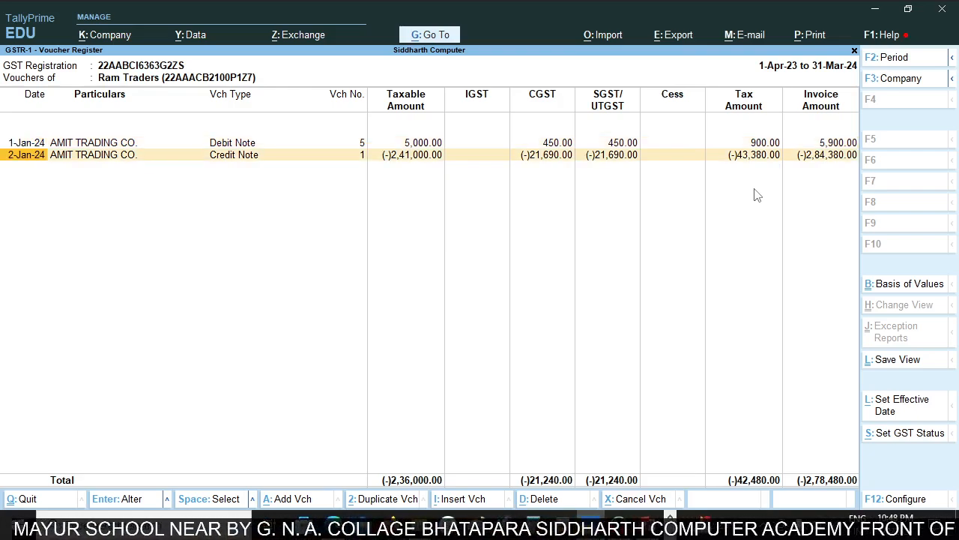
{"action": "key", "text": "Return"}
{"action": "key", "text": "Escape"}
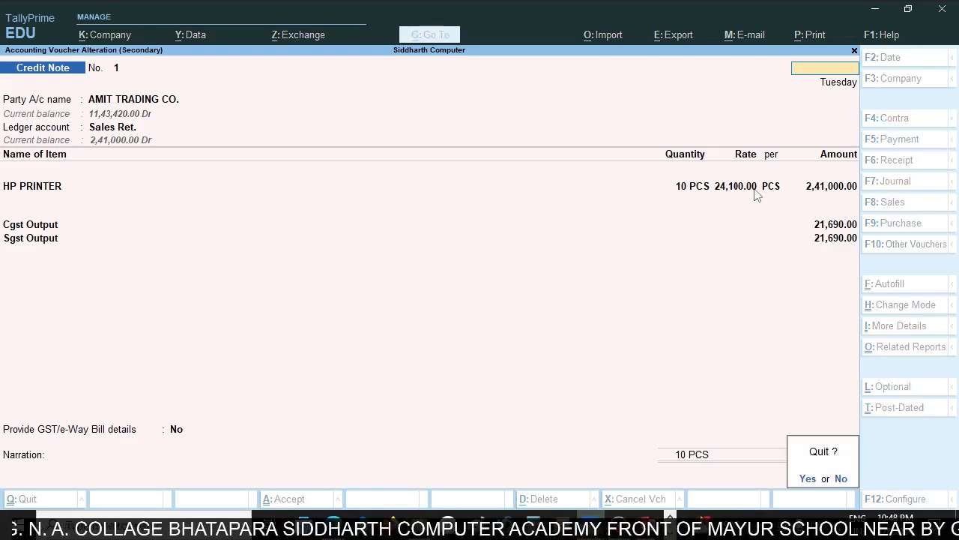
{"action": "key", "text": "Return"}
{"action": "key", "text": "Escape"}
{"action": "key", "text": "Escape"}
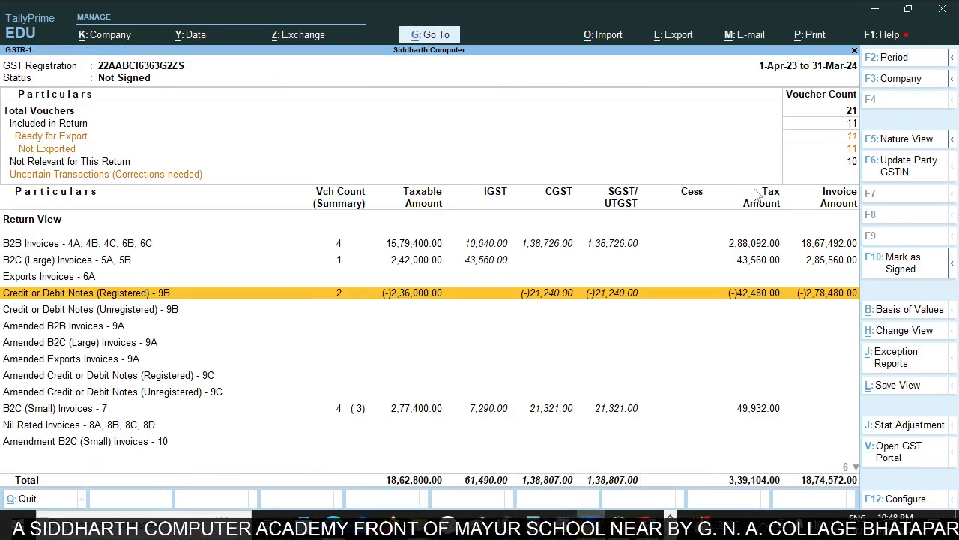
Examine the Manoj Computer sales voucher under B2C (Large) Invoices - 5A, 5B and return to the summary.
{"action": "key", "text": "Up"}
{"action": "key", "text": "Up"}
{"action": "key", "text": "Return"}
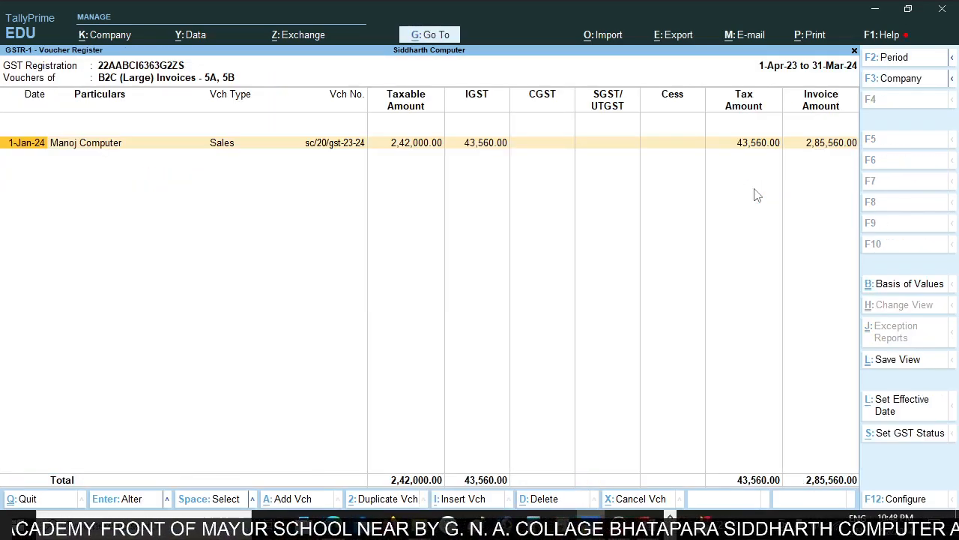
{"action": "key", "text": "Return"}
{"action": "key", "text": "Escape"}
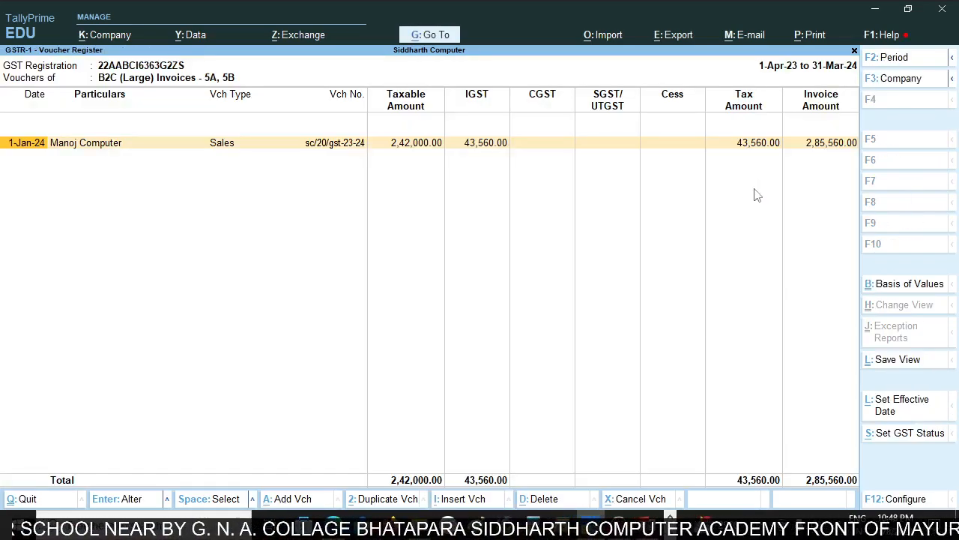
{"action": "key", "text": "Escape"}
Check the vouchers of the Haryana - 18% group under B2C (Small) Invoices - 7 for Manoj Computer's credit note.
{"action": "key", "text": "Down"}
{"action": "key", "text": "Down"}
{"action": "key", "text": "Down"}
{"action": "key", "text": "Down"}
{"action": "key", "text": "Down"}
{"action": "key", "text": "Down"}
{"action": "key", "text": "Down"}
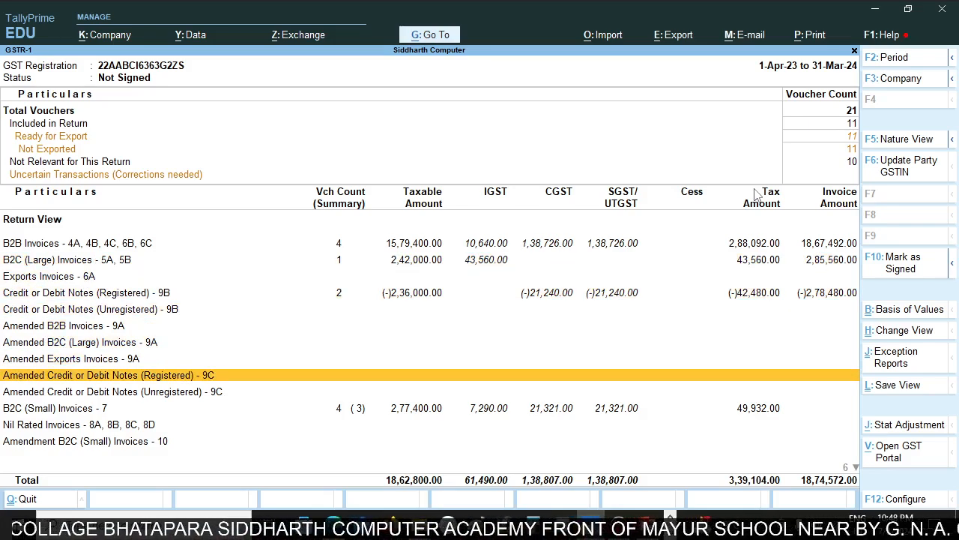
{"action": "key", "text": "Down"}
{"action": "key", "text": "Down"}
{"action": "key", "text": "Down"}
{"action": "key", "text": "Down"}
{"action": "key", "text": "Down"}
{"action": "key", "text": "Down"}
{"action": "key", "text": "Down"}
{"action": "key", "text": "Down"}
{"action": "key", "text": "Down"}
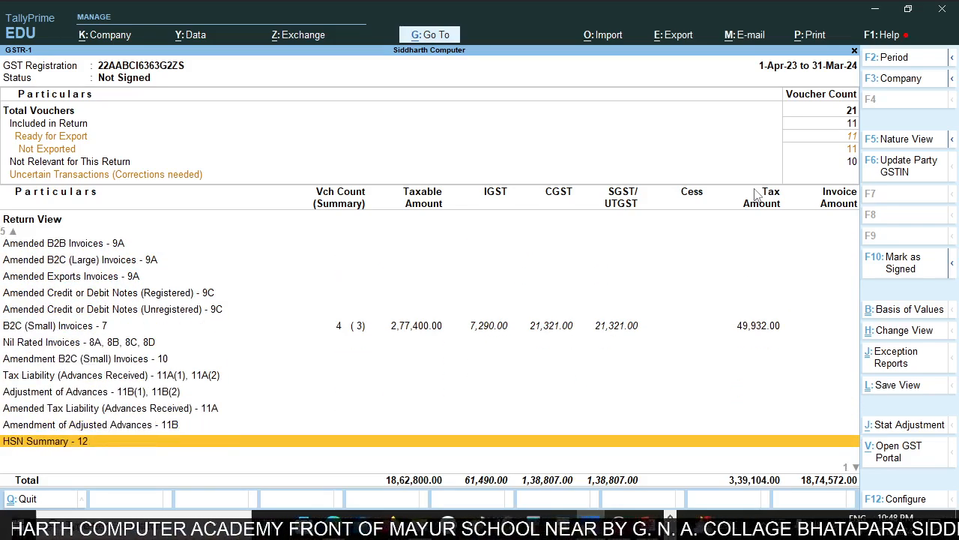
{"action": "key", "text": "Down"}
{"action": "key", "text": "Up"}
{"action": "key", "text": "Up"}
{"action": "key", "text": "Up"}
{"action": "key", "text": "Up"}
{"action": "key", "text": "Up"}
{"action": "key", "text": "Up"}
{"action": "key", "text": "Up"}
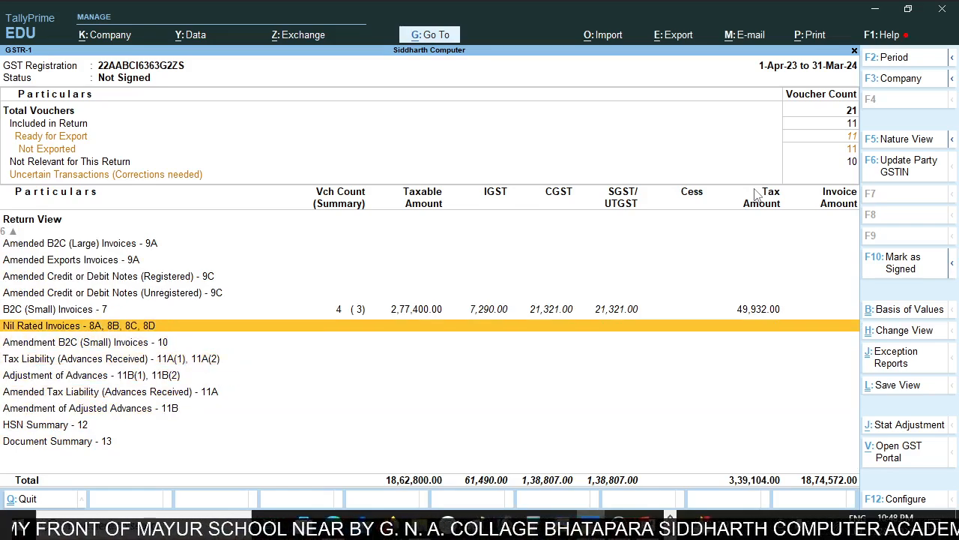
{"action": "key", "text": "Up"}
{"action": "key", "text": "Return"}
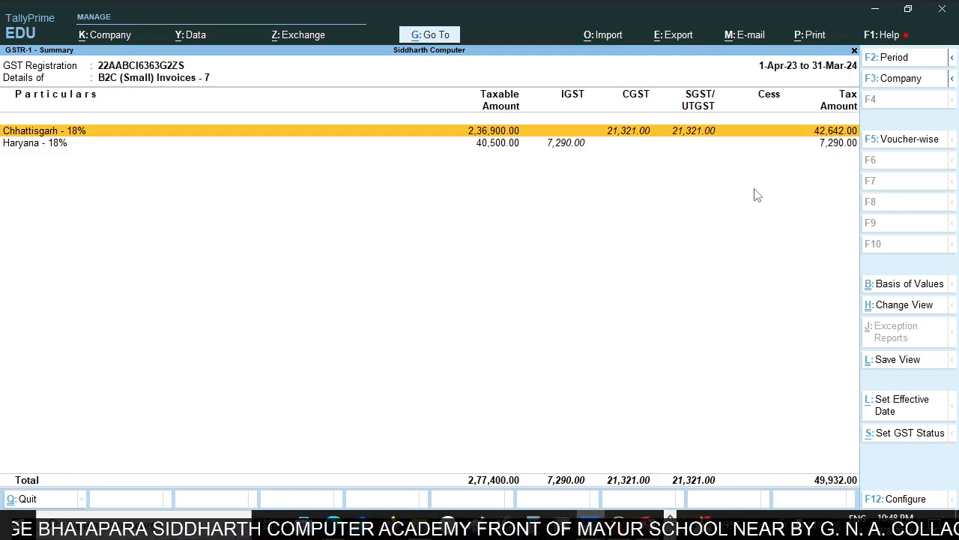
{"action": "key", "text": "Down"}
{"action": "key", "text": "Return"}
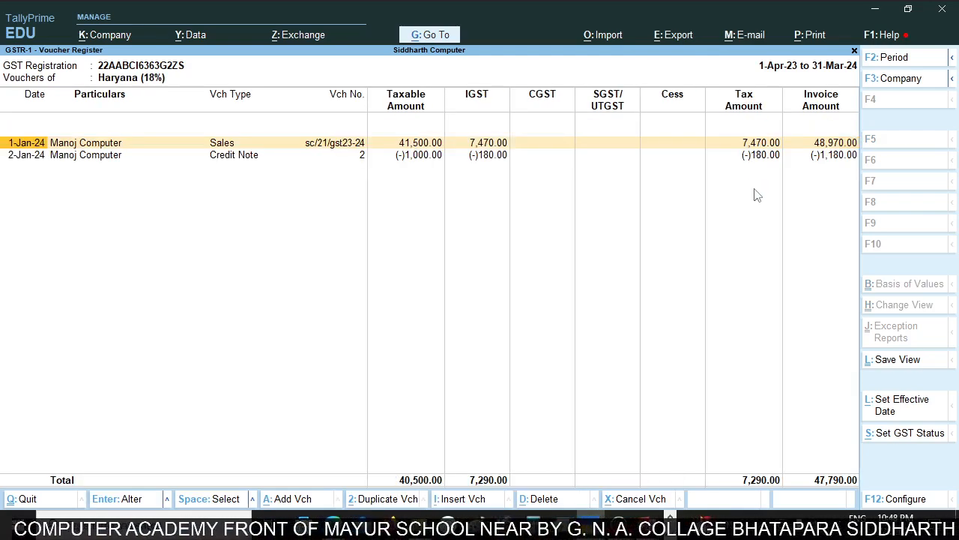
{"action": "key", "text": "Down"}
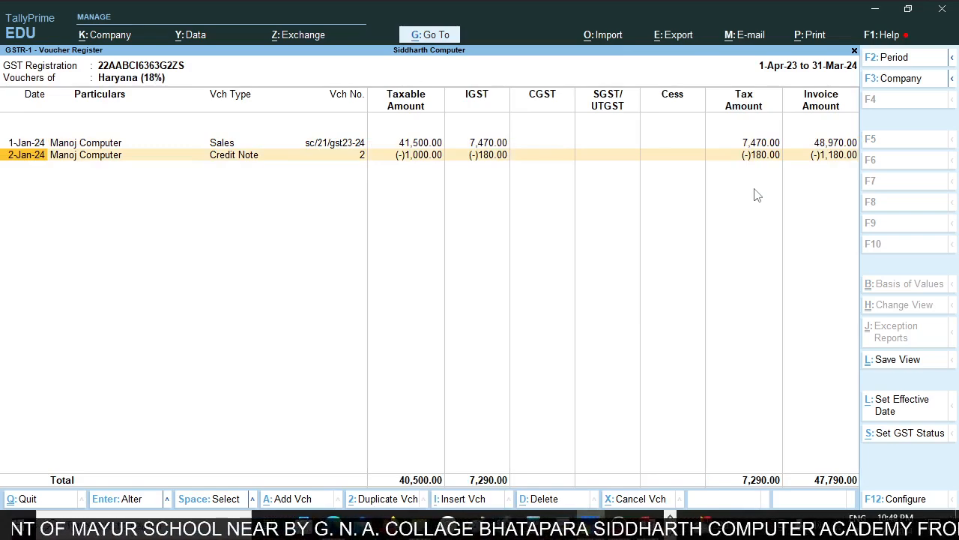
{"action": "key", "text": "Up"}
{"action": "key", "text": "Down"}
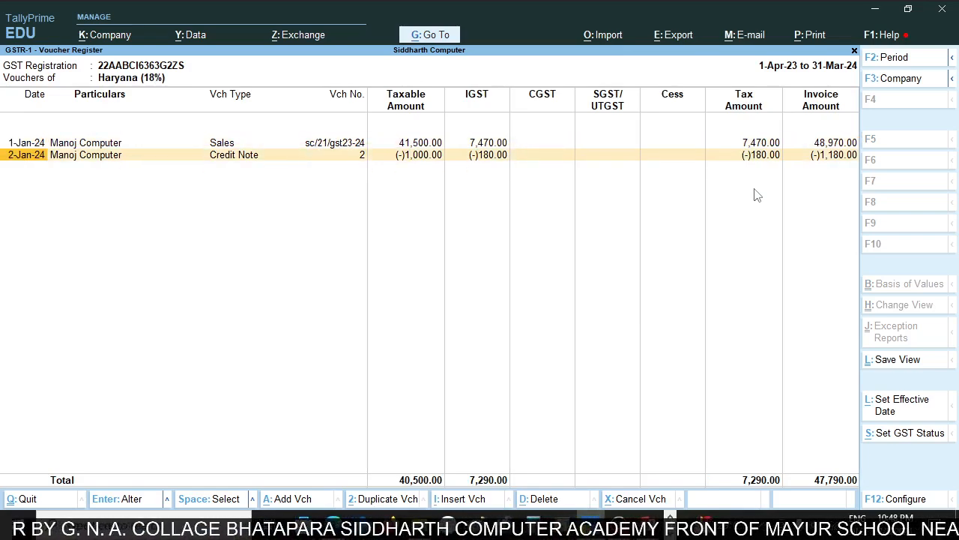
{"action": "key", "text": "Escape"}
{"action": "key", "text": "Escape"}
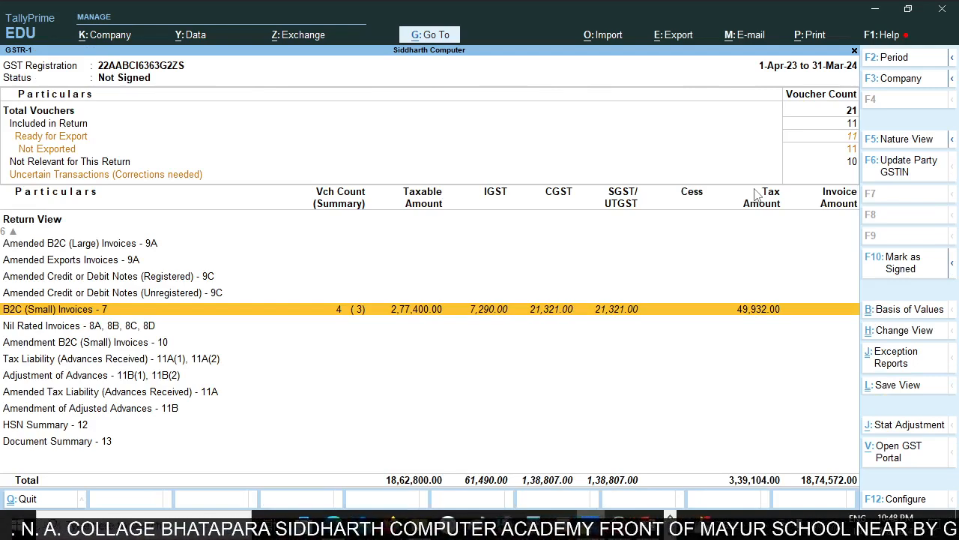
Reopen the Haryana - 18% vouchers under B2C (Small) Invoices and view Manoj Computer's 2-Jan-24 credit note, returning to the summary.
{"action": "key", "text": "Return"}
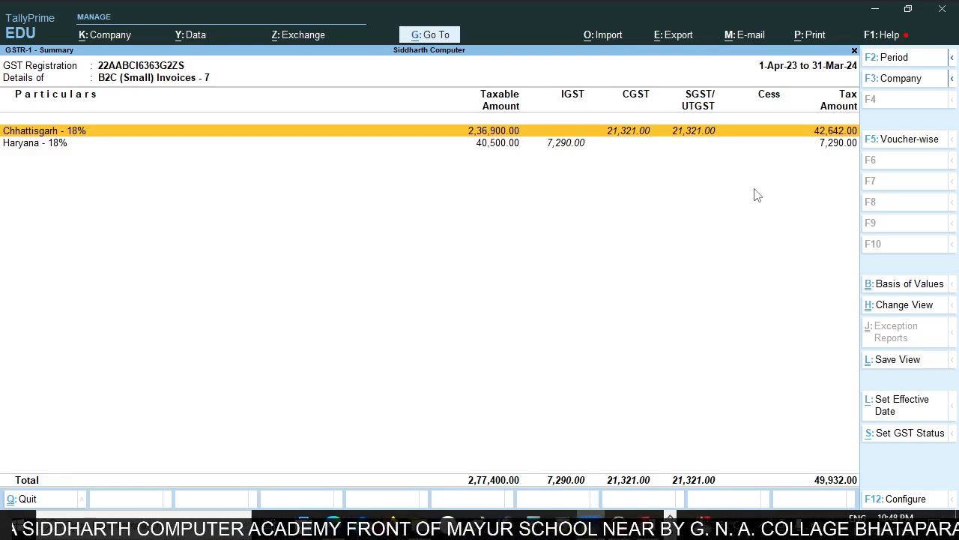
{"action": "key", "text": "Down"}
{"action": "key", "text": "Return"}
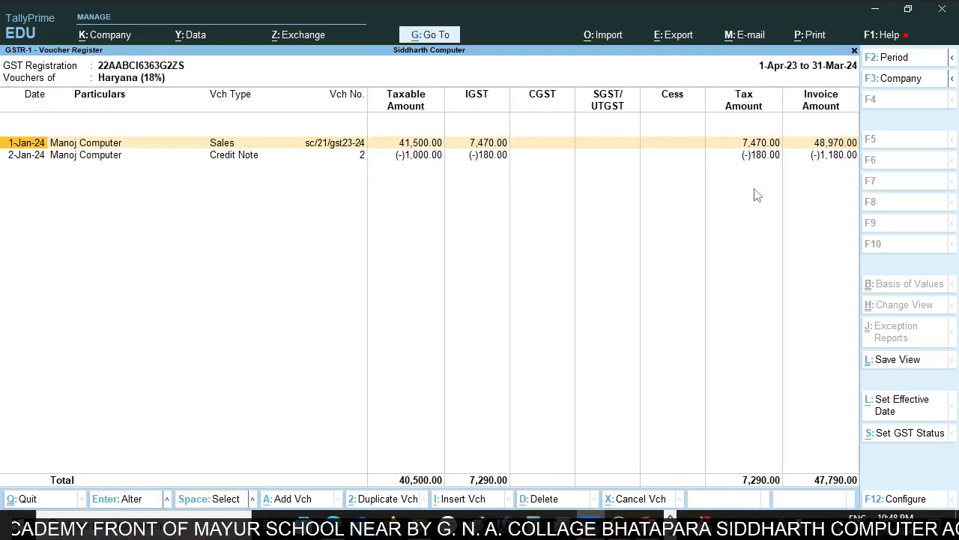
{"action": "key", "text": "Down"}
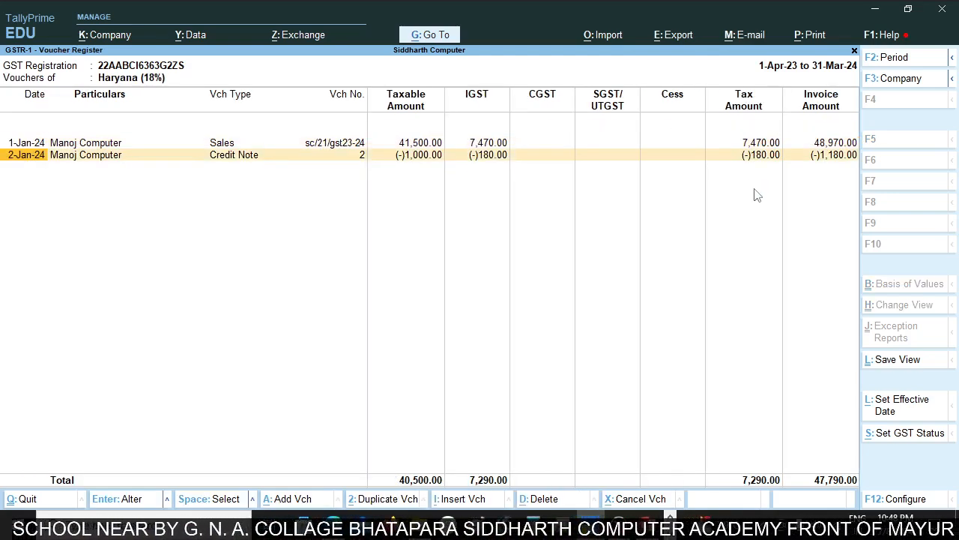
{"action": "key", "text": "Return"}
{"action": "key", "text": "Escape"}
{"action": "key", "text": "Escape"}
{"action": "key", "text": "Escape"}
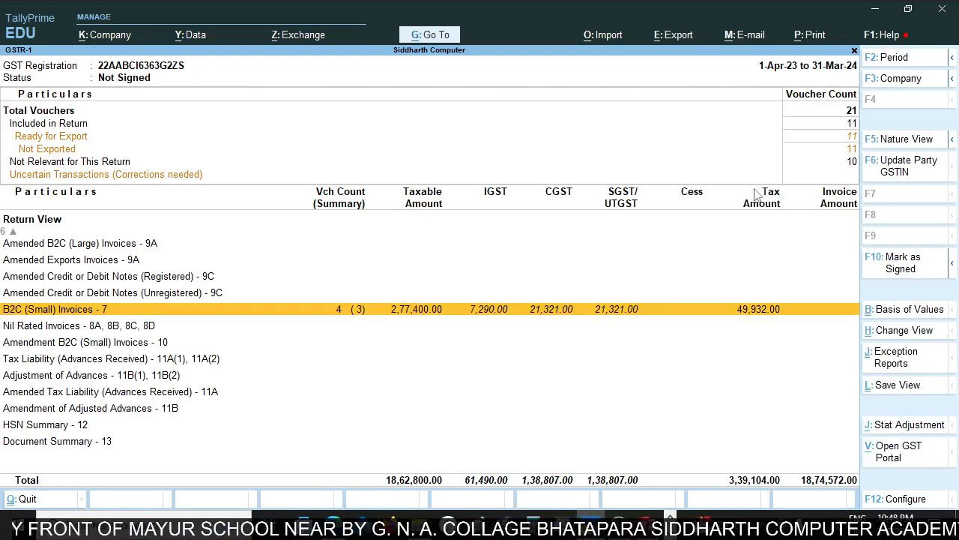
Reopen the GSTR-1 return and clear both period dates so that it covers 1-Apr-23 to 2-Jan-24.
{"action": "key", "text": "Escape"}
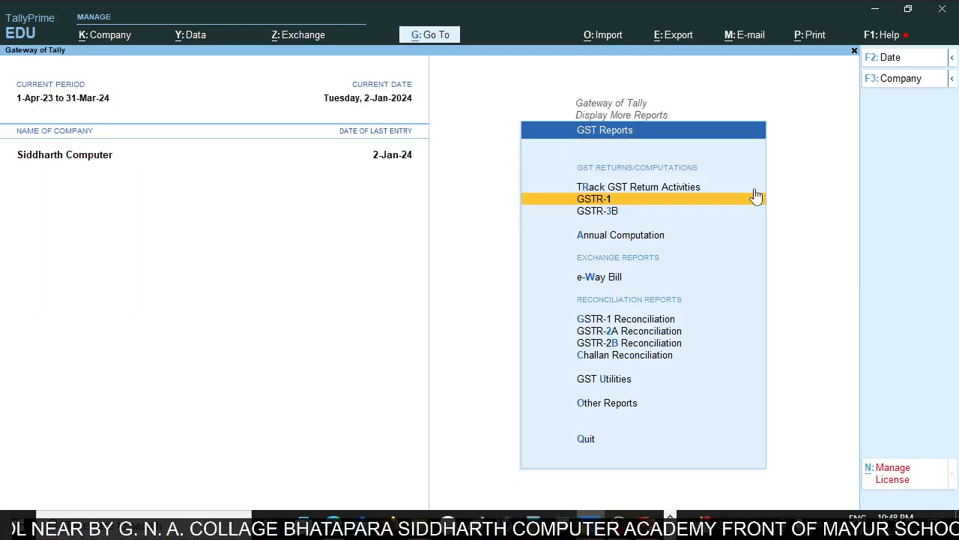
{"action": "left_click", "coordinate": [755, 197]}
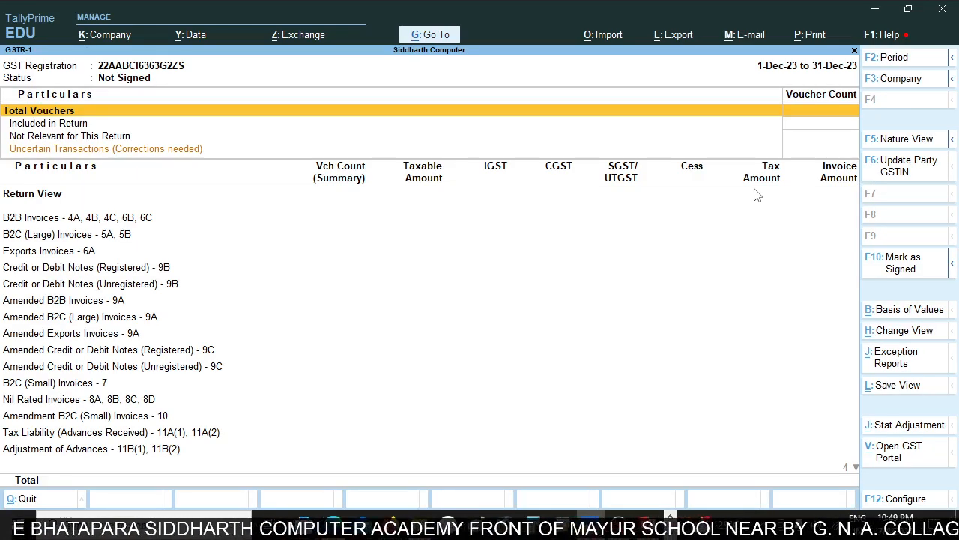
{"action": "key", "text": "F2"}
{"action": "key", "text": "BackSpace"}
{"action": "key", "text": "Return"}
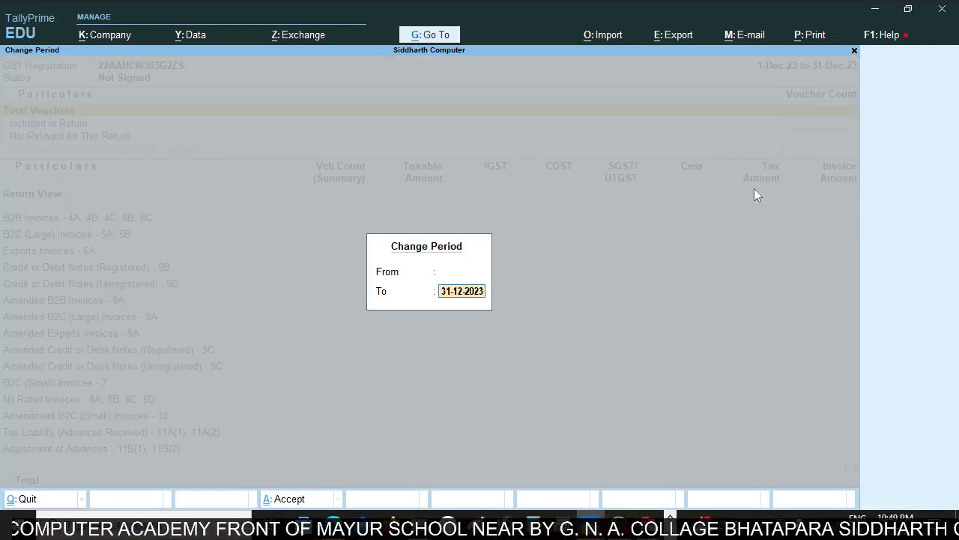
{"action": "key", "text": "BackSpace"}
{"action": "key", "text": "Return"}
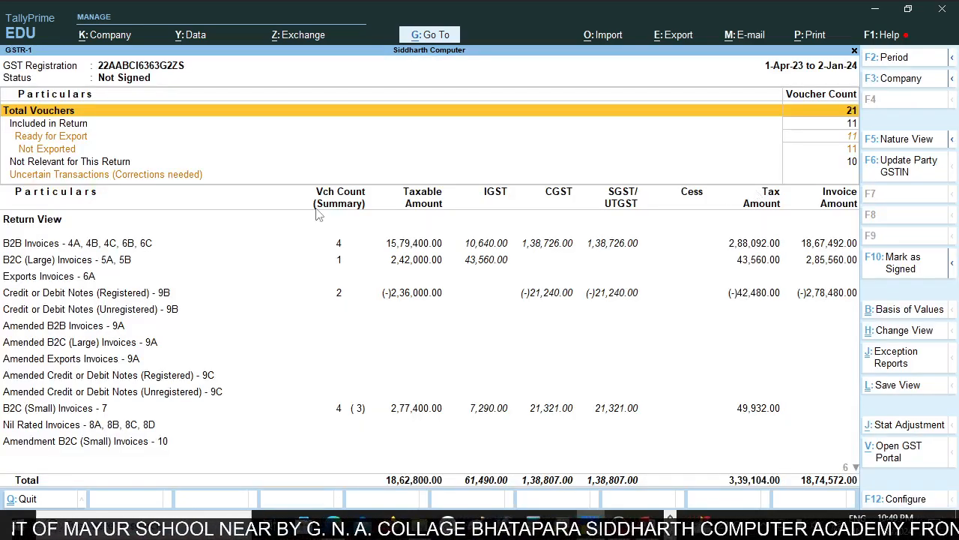